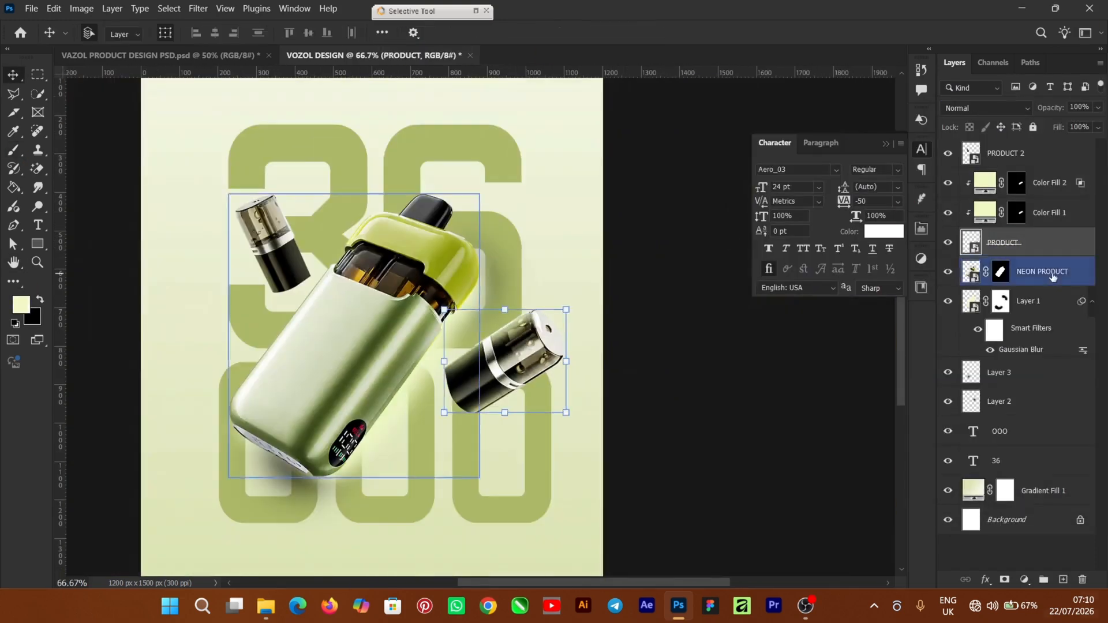
left_click_drag(546, 341, 587, 295)
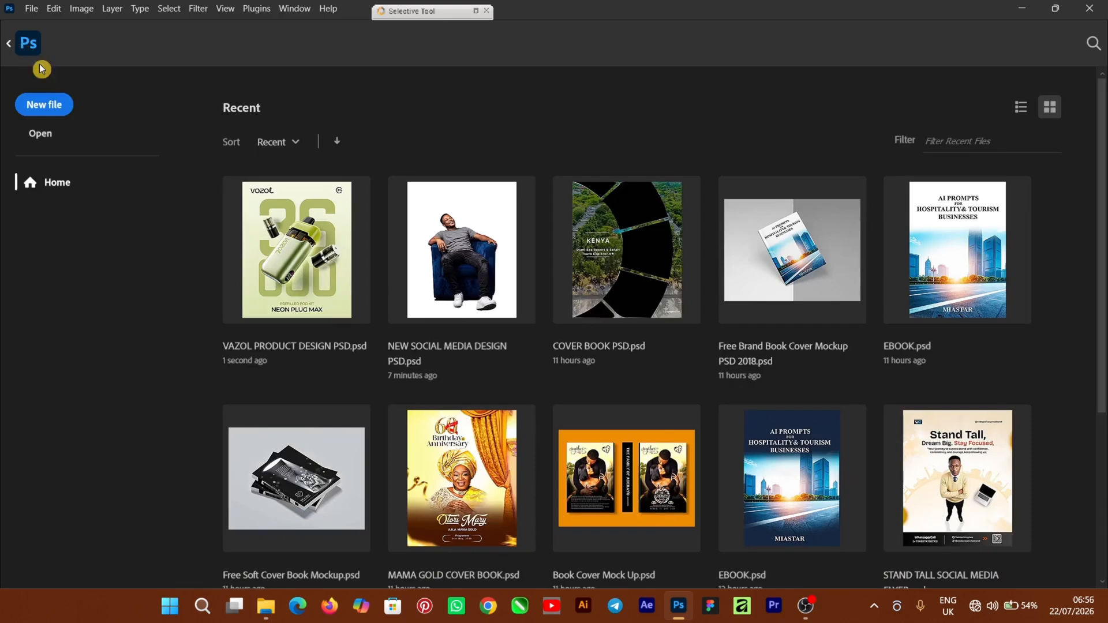
Create a 4 x 5 inch, 300 ppi RGB document named VOZOL DESIGN and hide the contextual task bar.
key("ctrl+n")
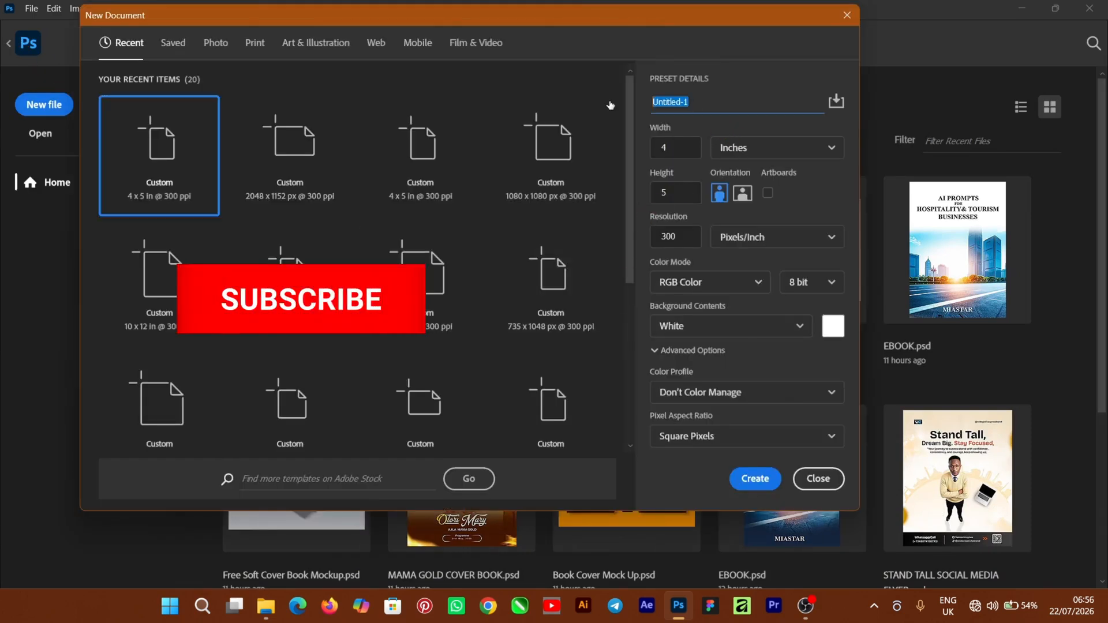
type("VOZOL DESIGN")
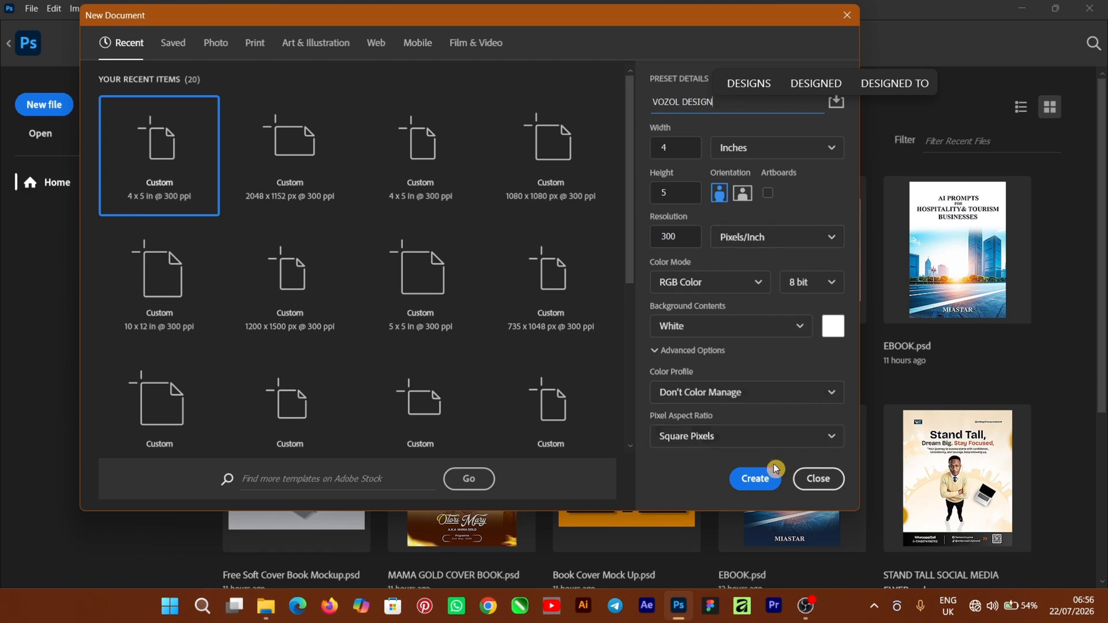
left_click(753, 479)
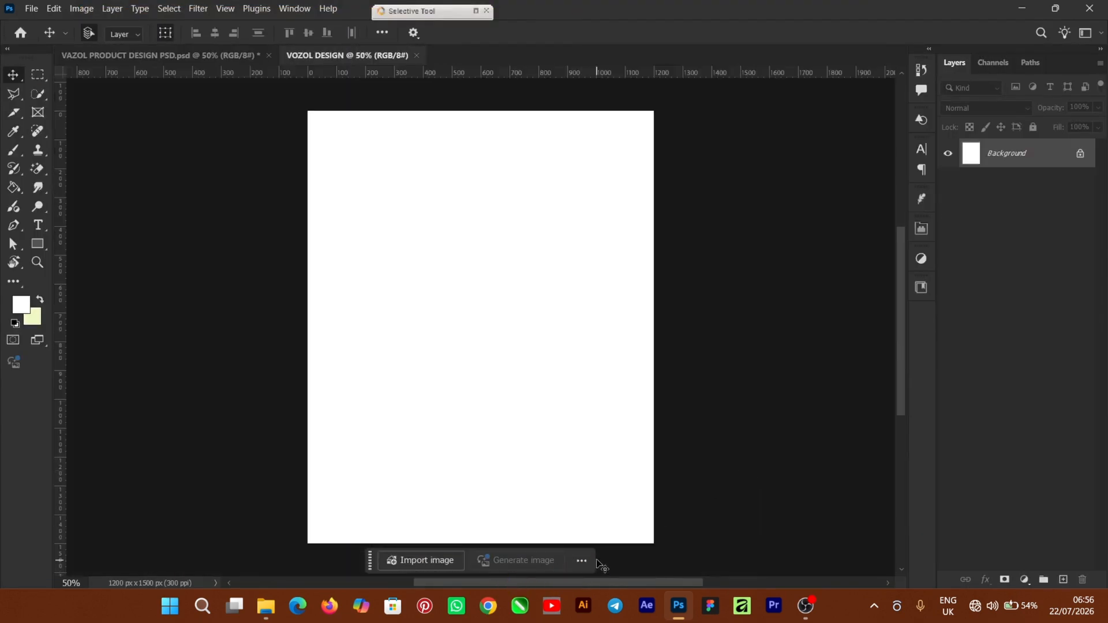
left_click(580, 561)
left_click(622, 507)
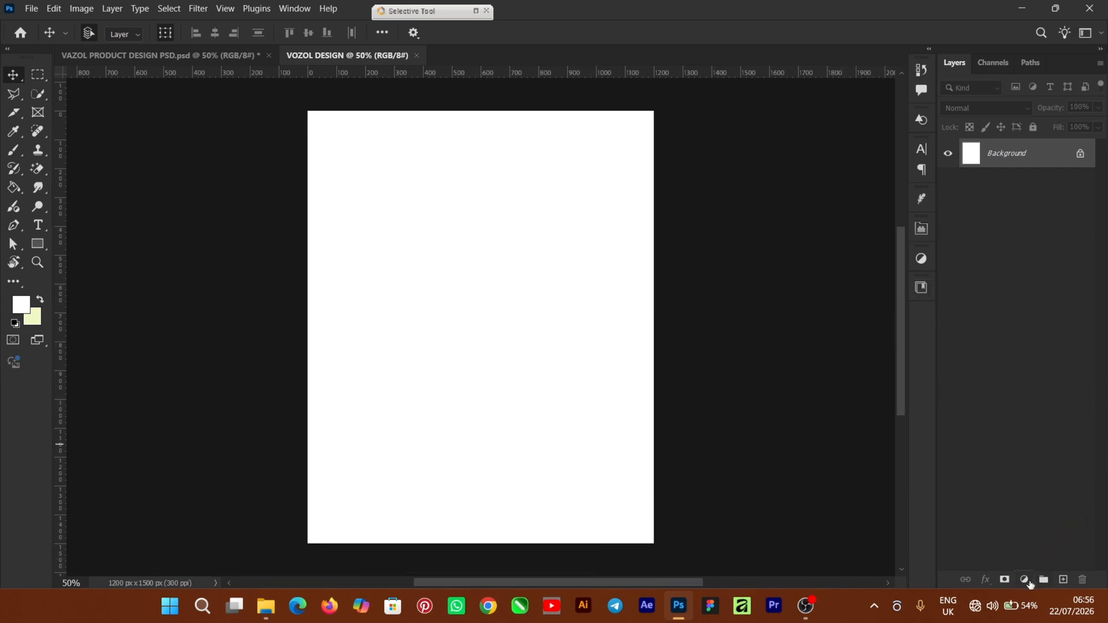
Add a gradient fill layer above the background using the Black, White preset from the Basics group.
left_click(1026, 580)
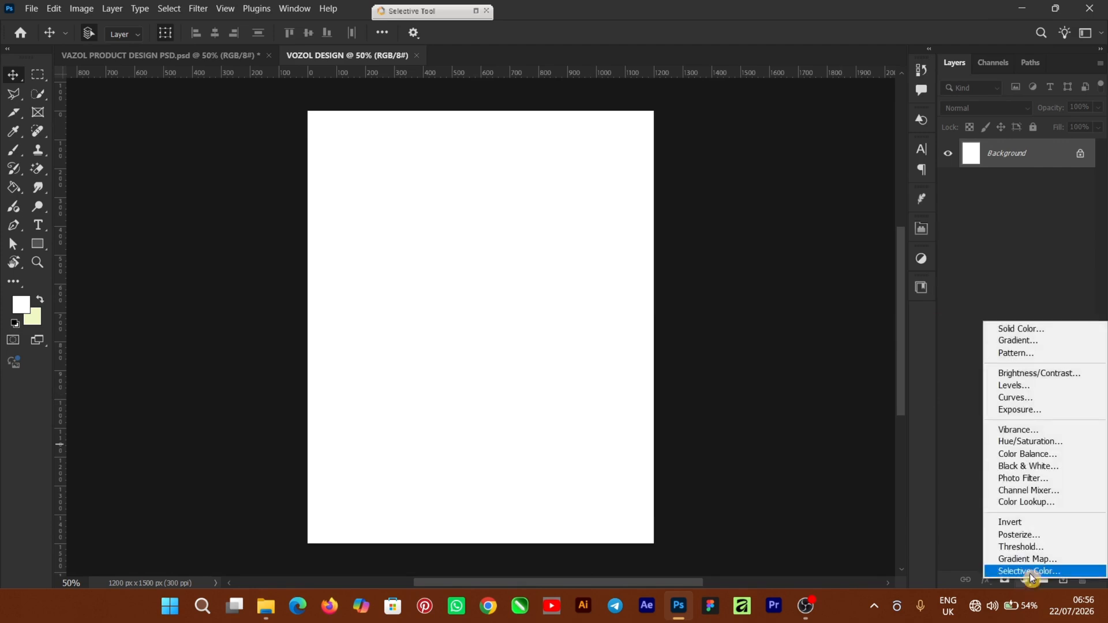
left_click(1022, 341)
left_click(898, 167)
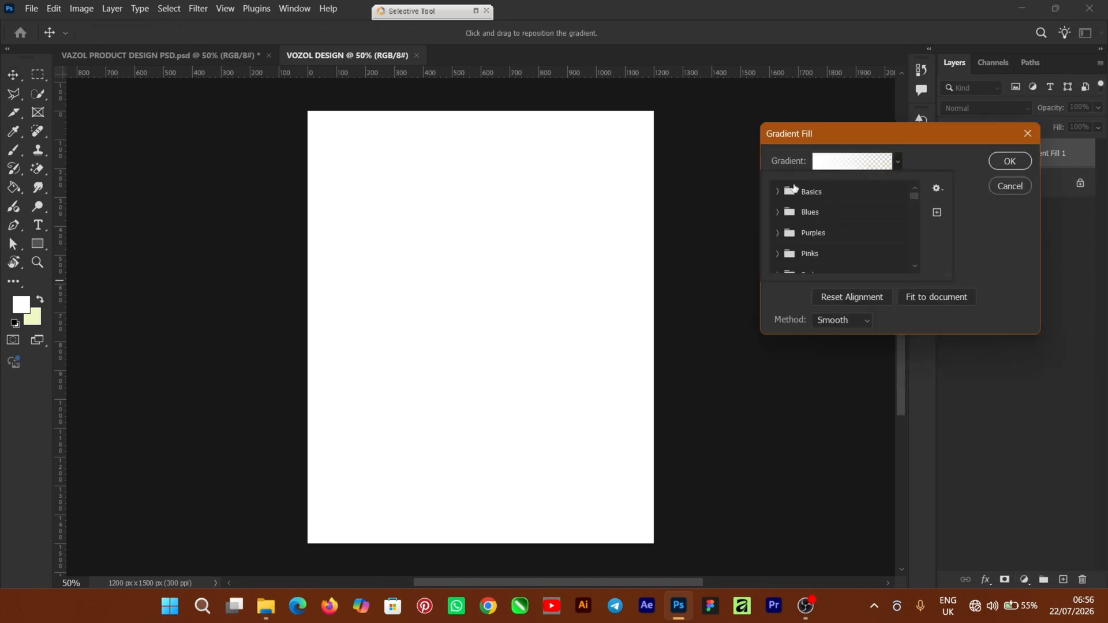
left_click(778, 193)
left_click(847, 211)
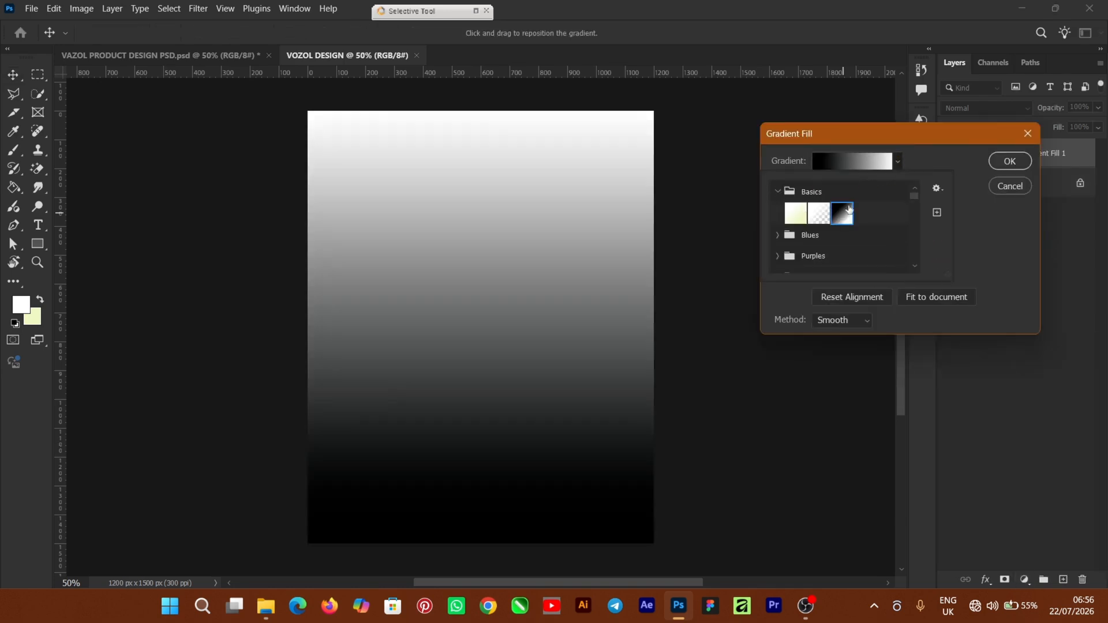
left_click(875, 162)
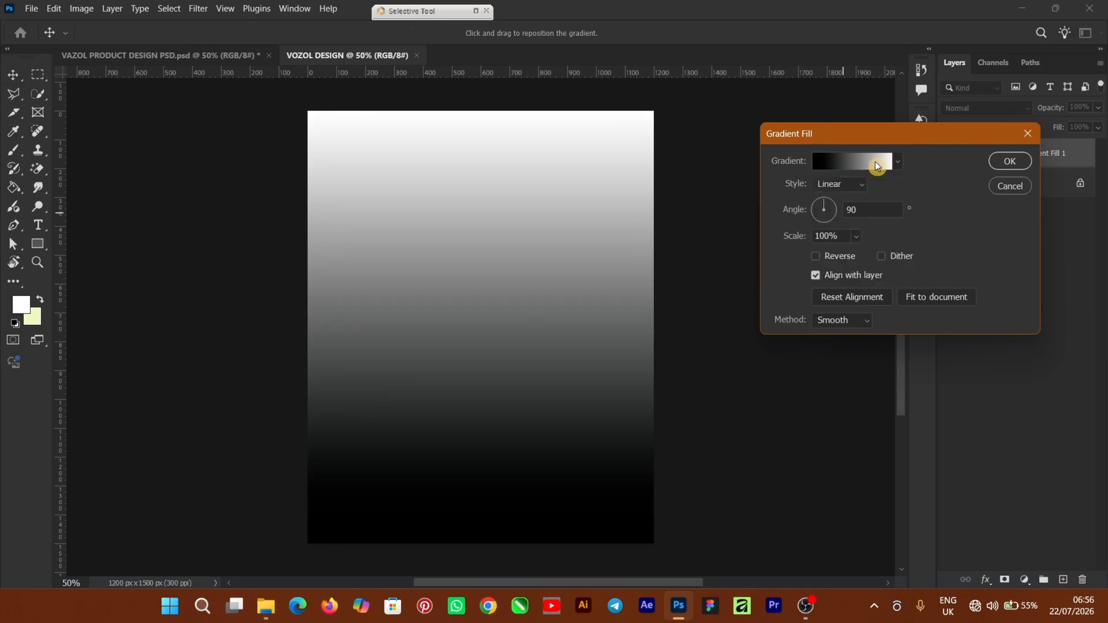
Edit the fill's gradient and set the black colour stop at location 0 to DAE2AF.
left_click(865, 166)
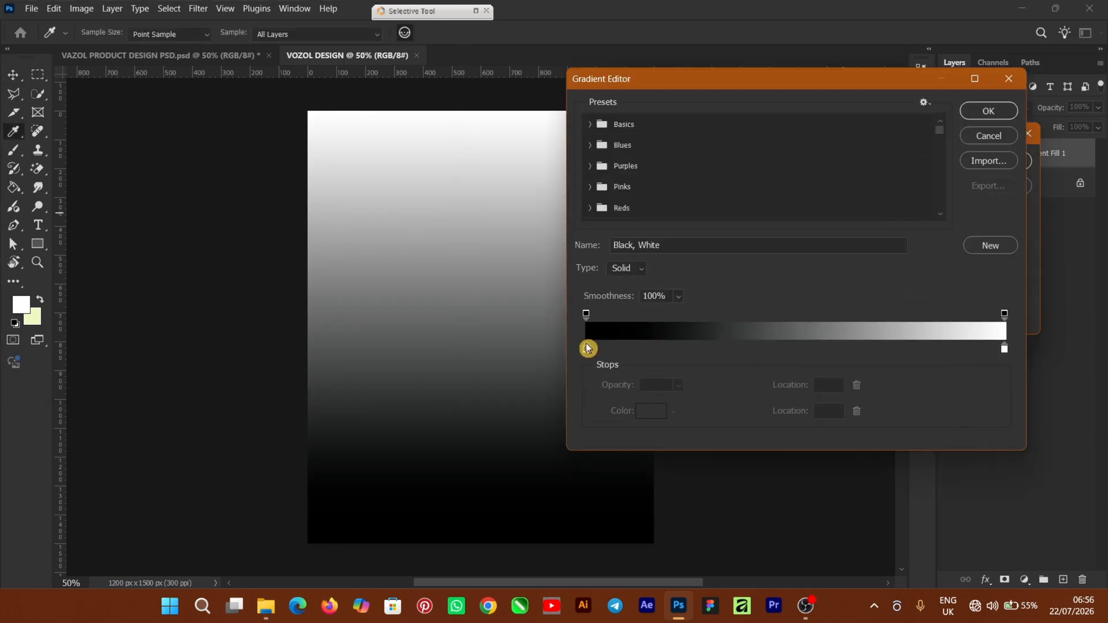
left_click(586, 350)
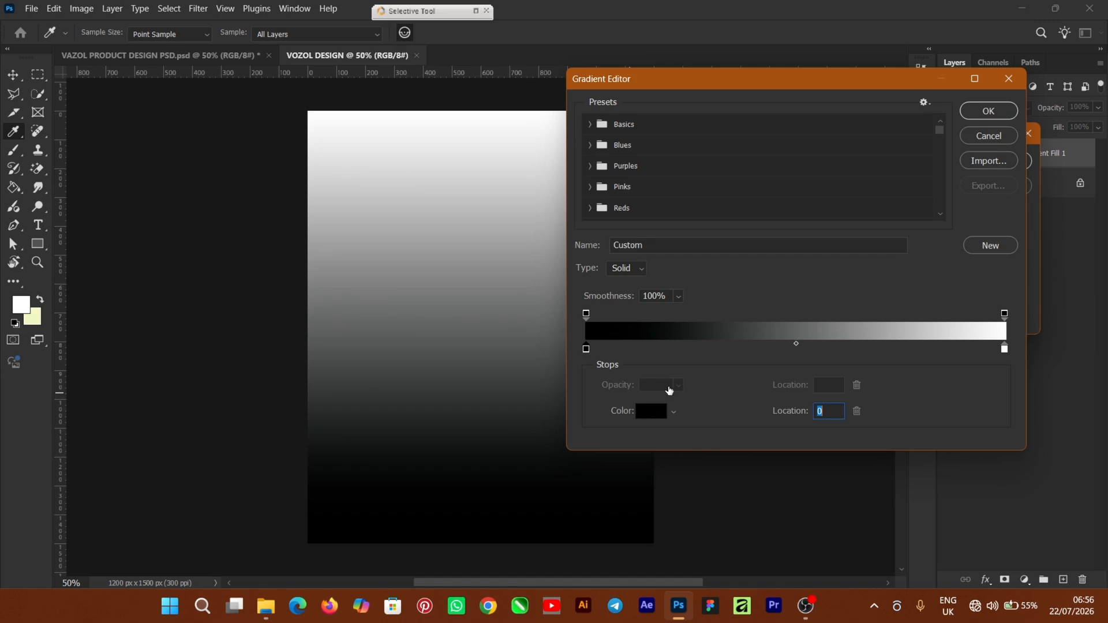
left_click(670, 392)
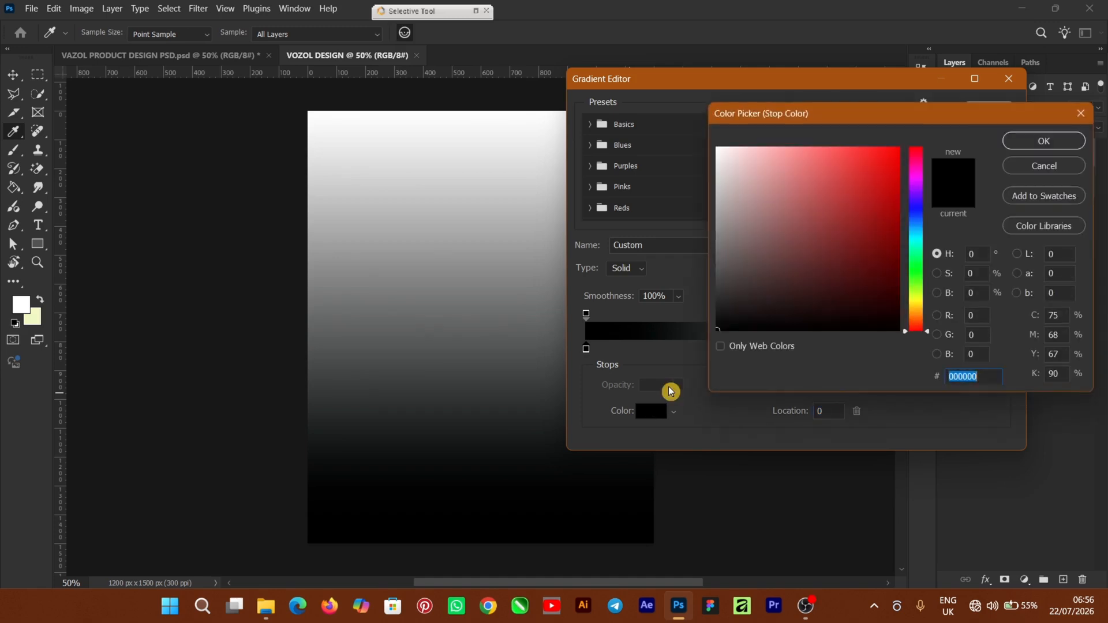
type("DA")
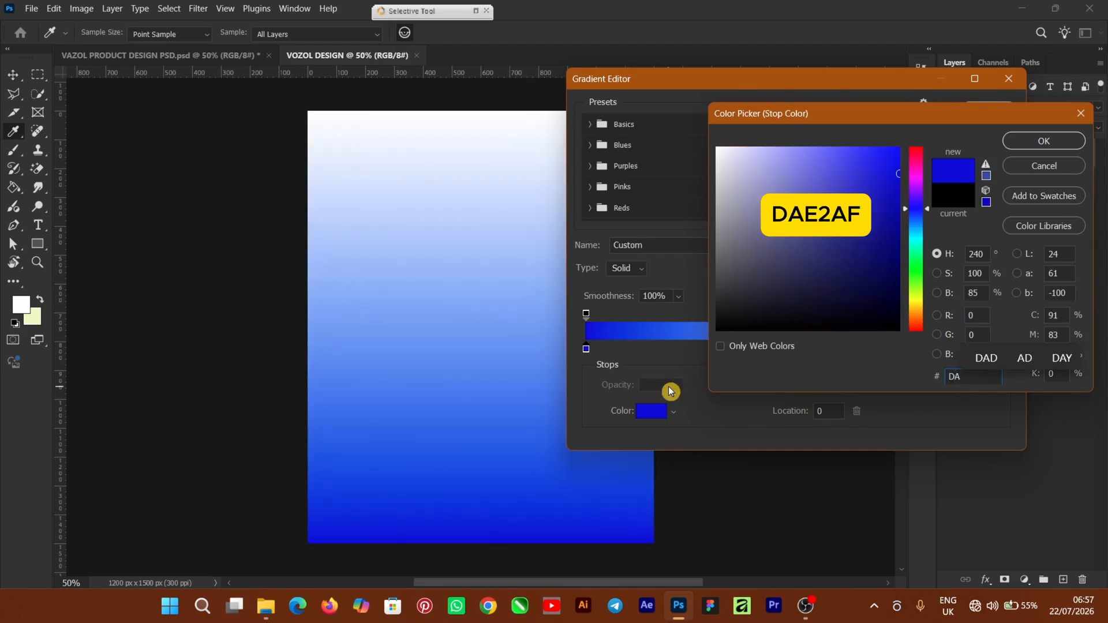
type("E2AF")
left_click(1046, 143)
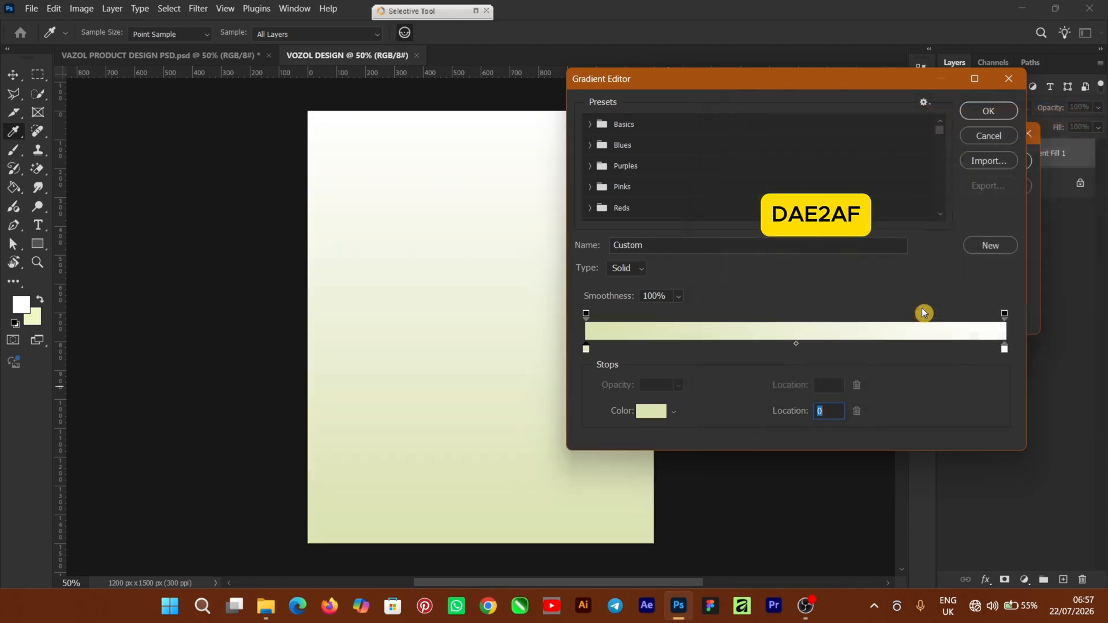
Set the gradient's colour stop at location 100 to F3F6E3 and apply the gradient fill.
left_click(1004, 352)
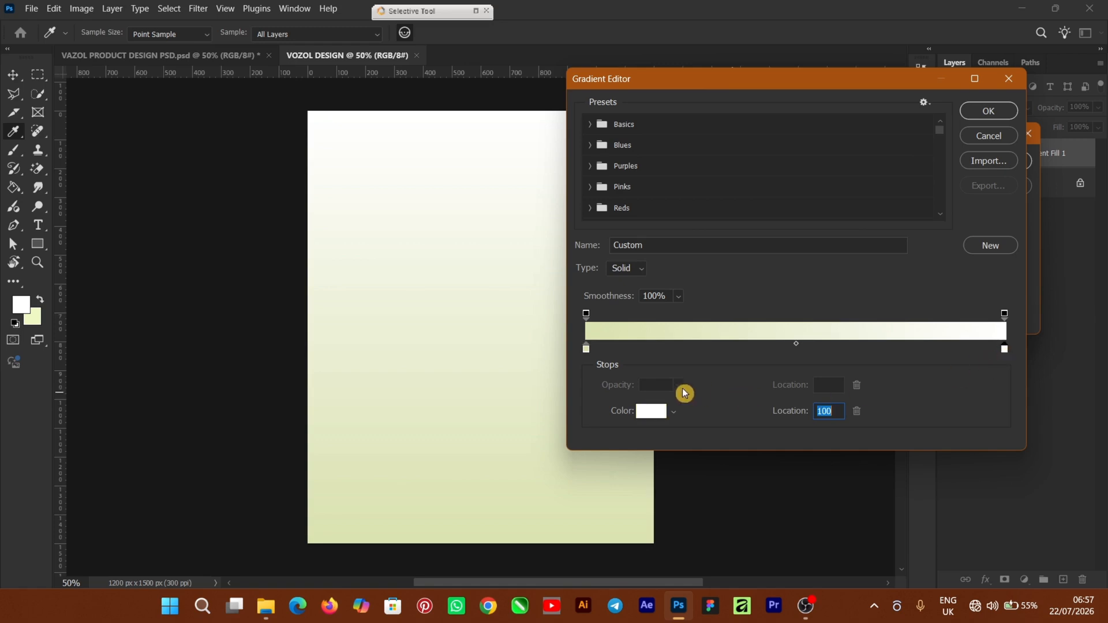
key("Return")
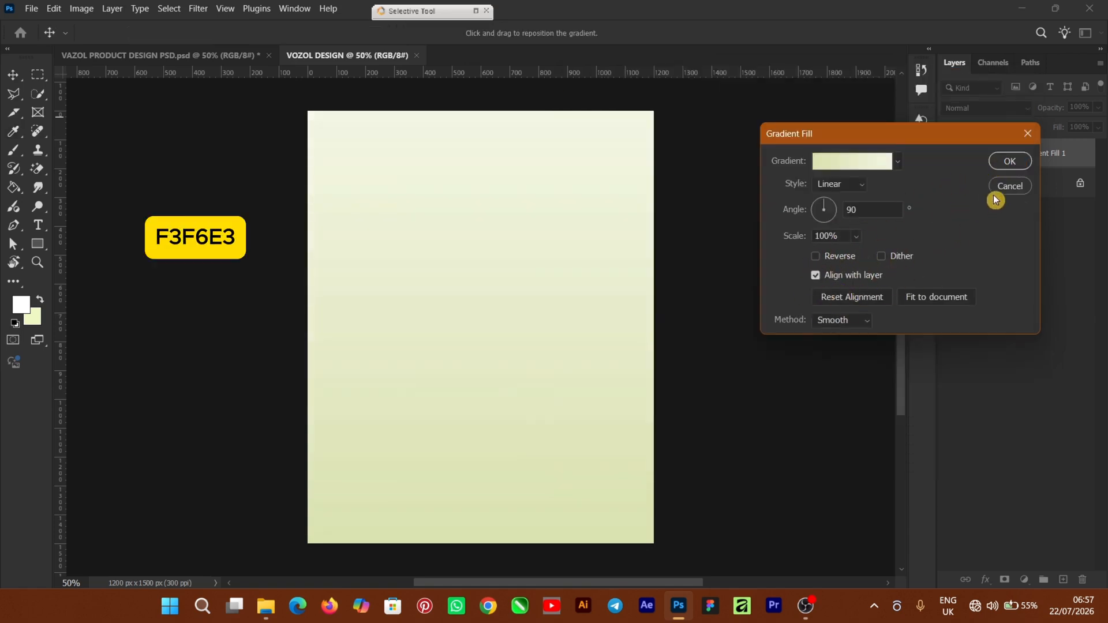
key("Return")
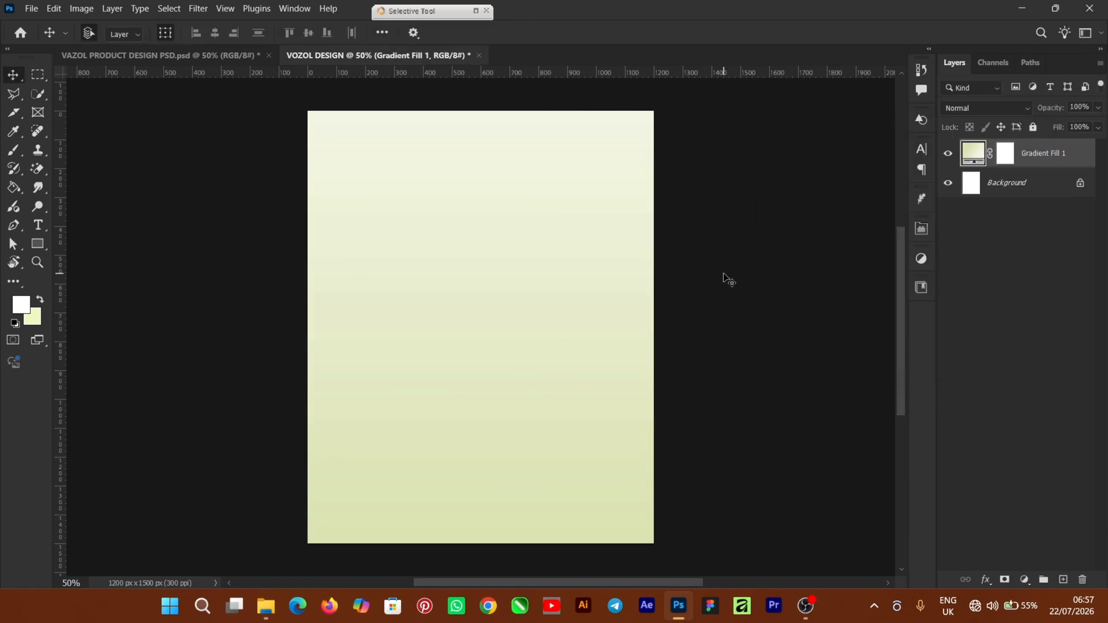
left_click(774, 369)
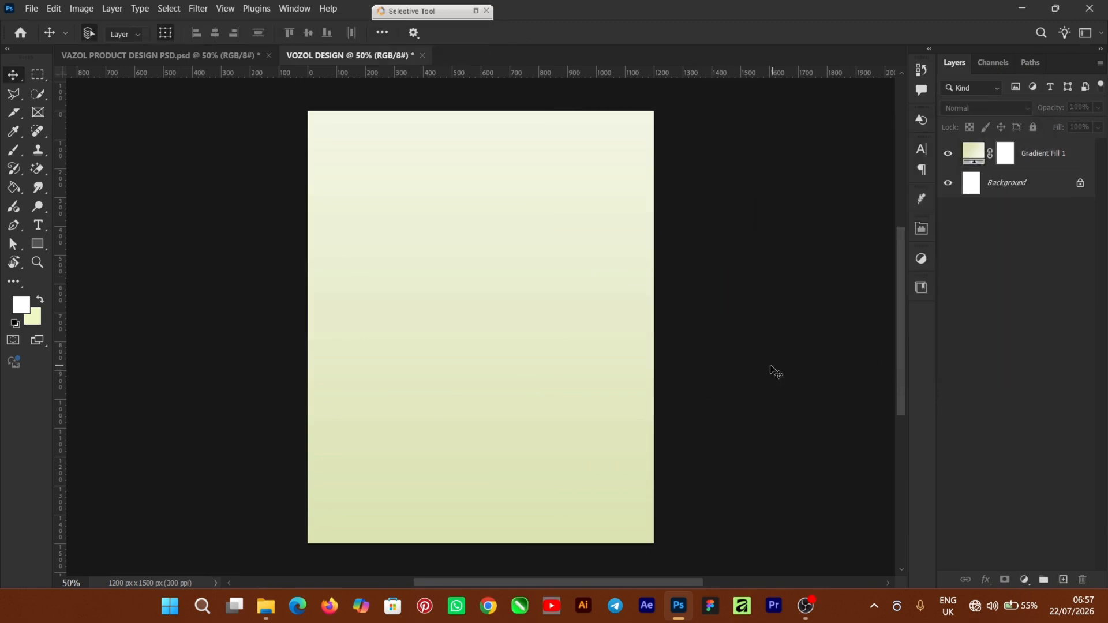
Add the text 36 on the upper half of the canvas and enlarge it to about 136 pt.
left_click(41, 229)
left_click(444, 271)
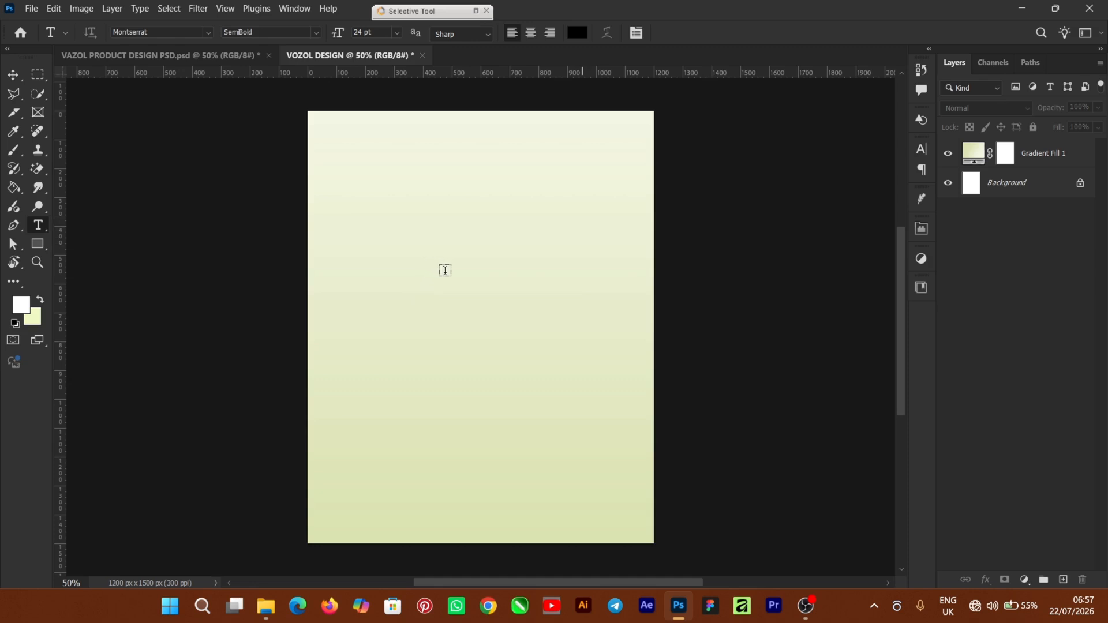
left_click(445, 270)
type("3")
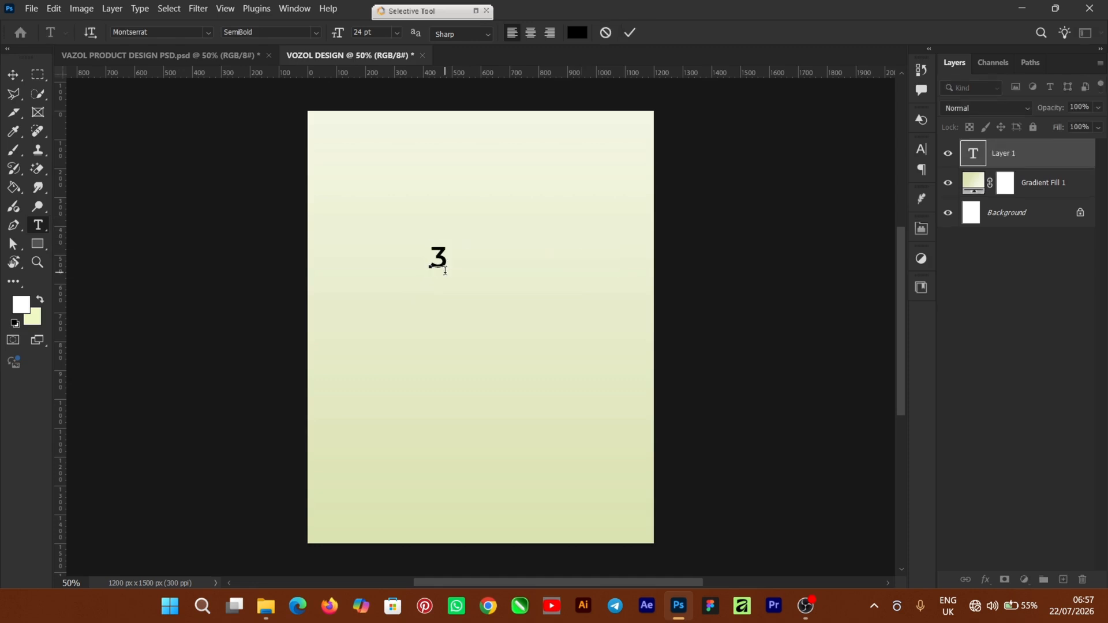
type("6")
key("ctrl")
left_click(336, 255, "ctrl")
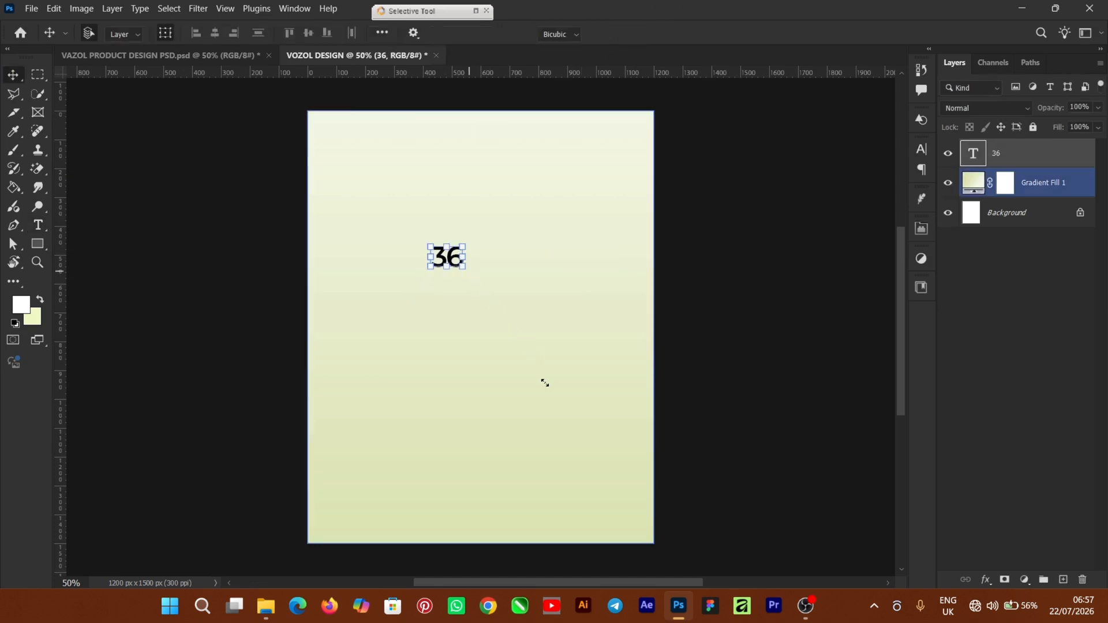
left_click_drag(545, 382, 556, 396)
left_click(704, 35)
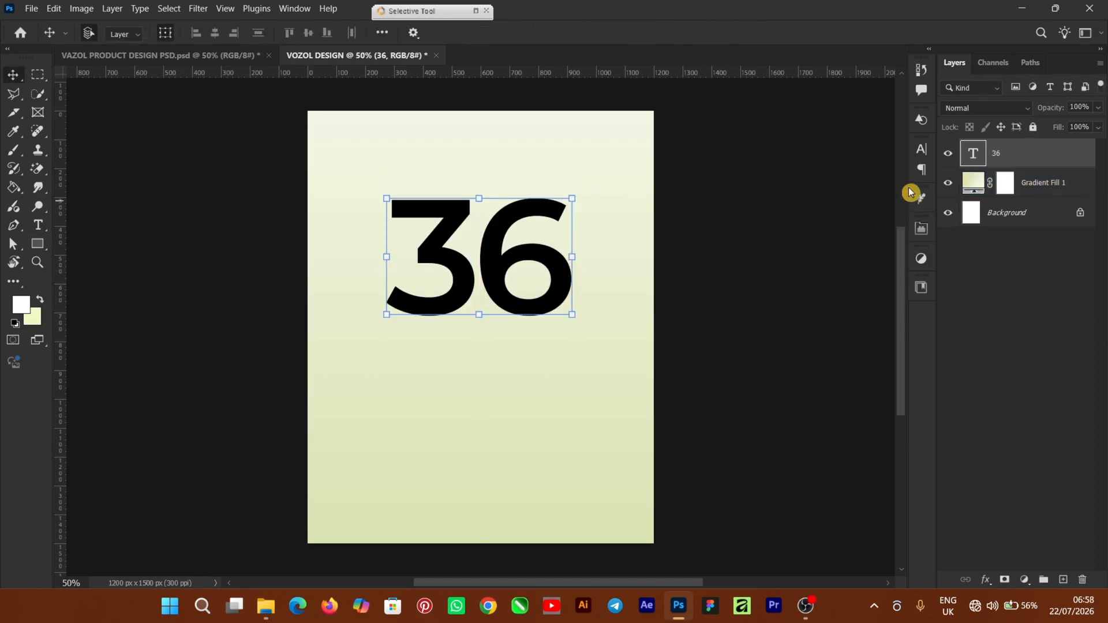
Set the 36 text's font to Aero_03 Regular and enlarge it to about 191 pt, centred horizontally on the canvas.
left_click(922, 155)
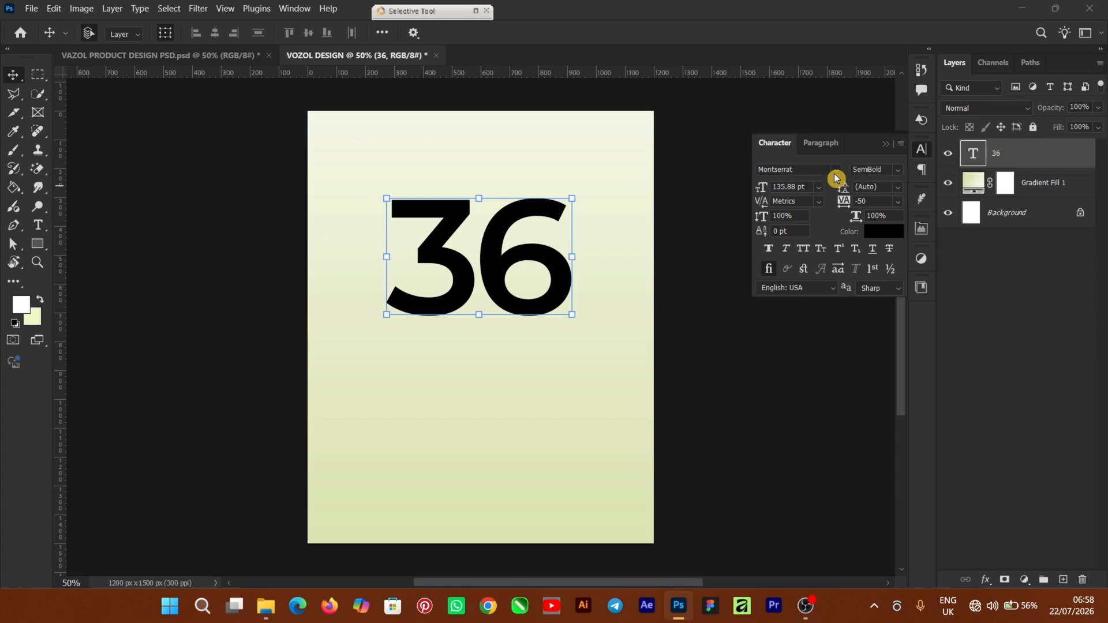
left_click(835, 171)
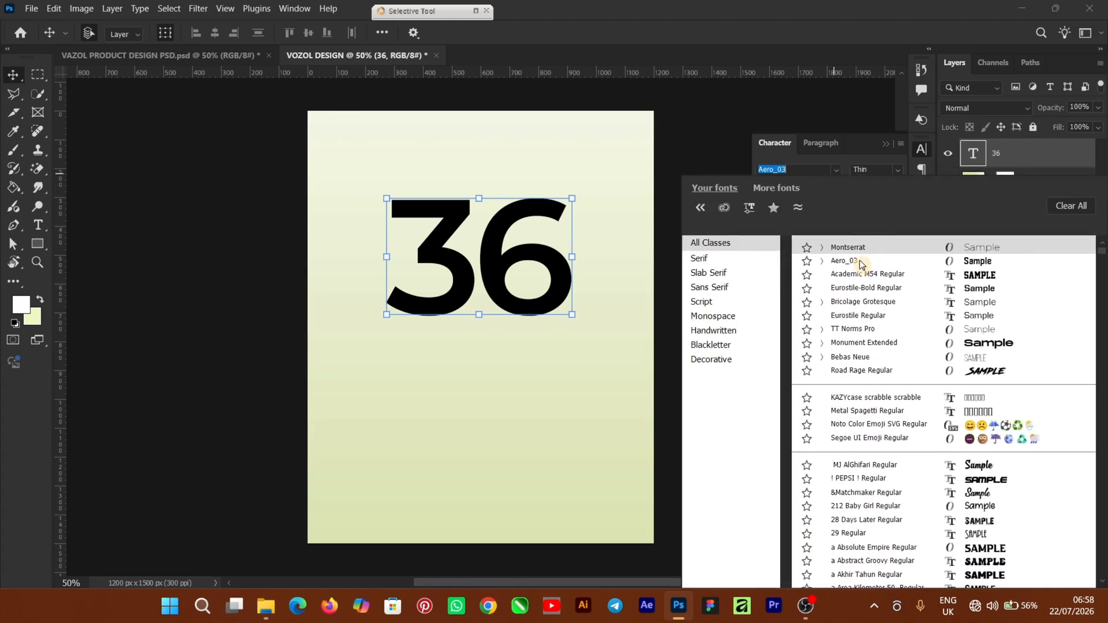
left_click(860, 265)
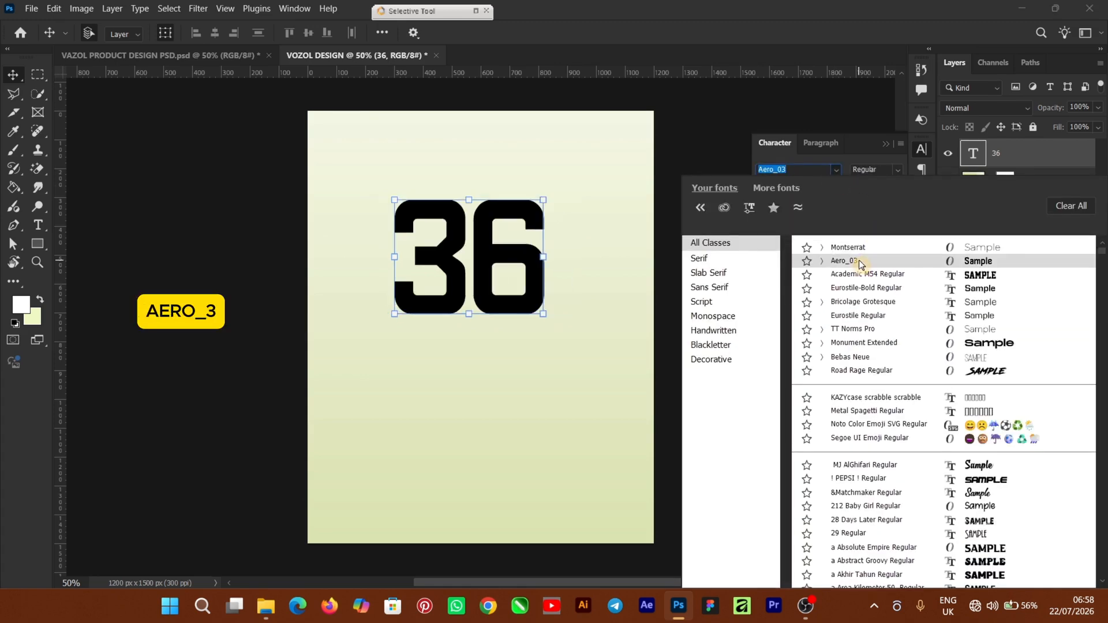
left_click(860, 265)
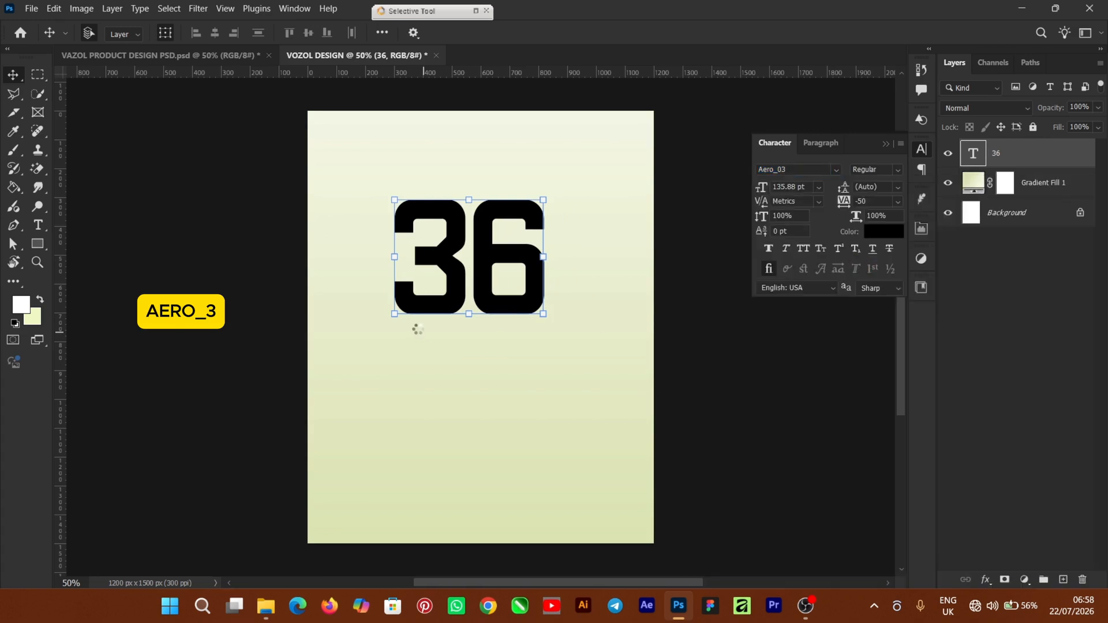
left_click_drag(550, 320, 601, 400)
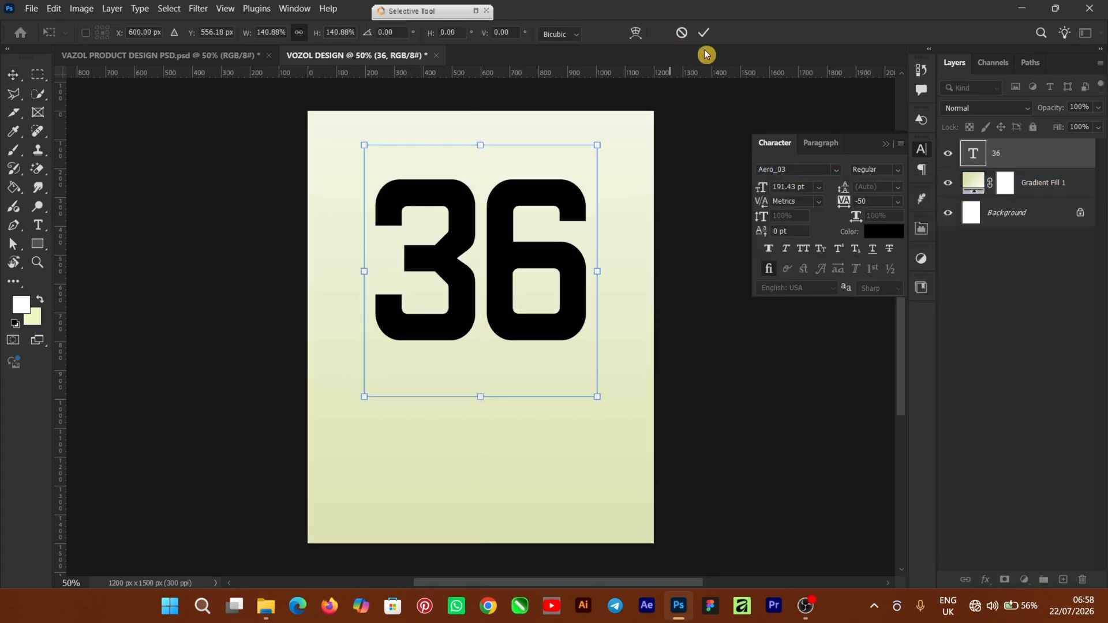
left_click(711, 36)
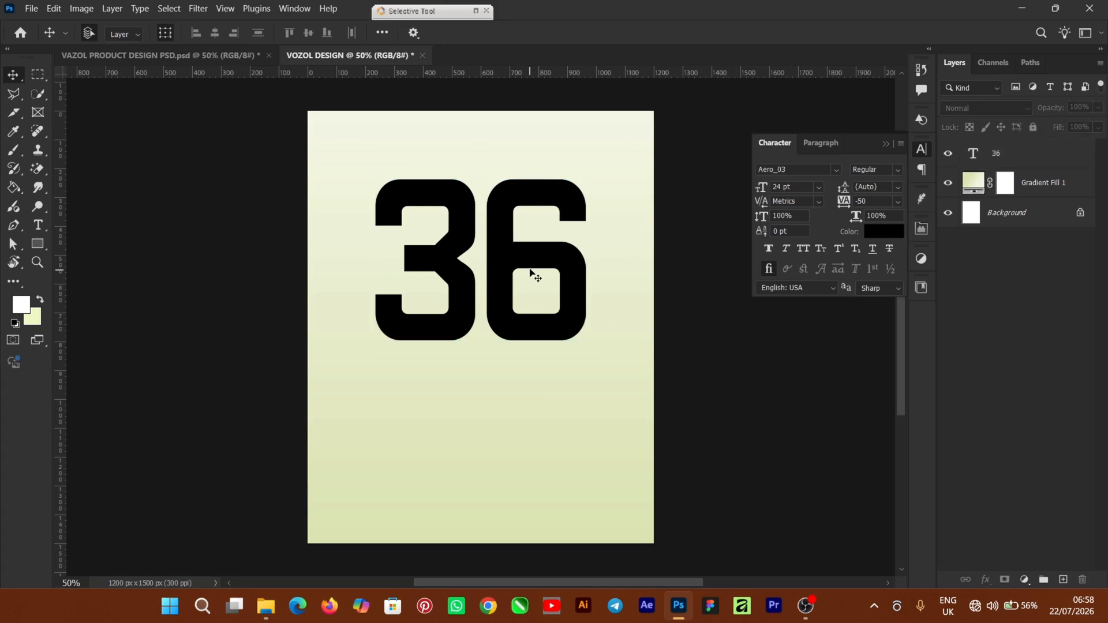
Change the colour of the 36 text to ADB967.
left_click(890, 237)
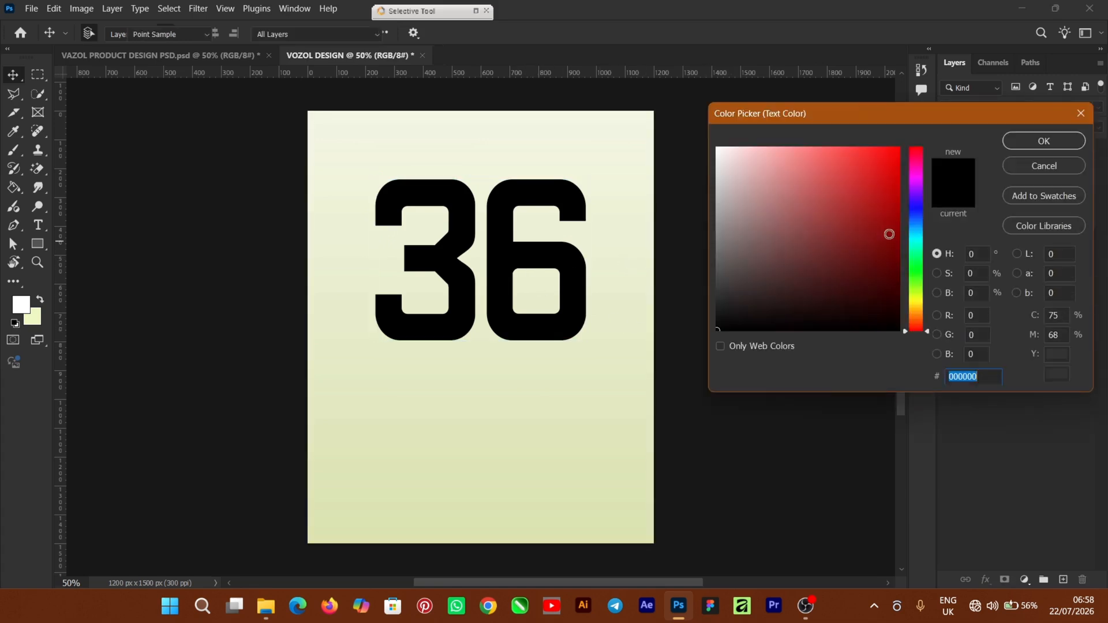
type("ADB967")
key("Return")
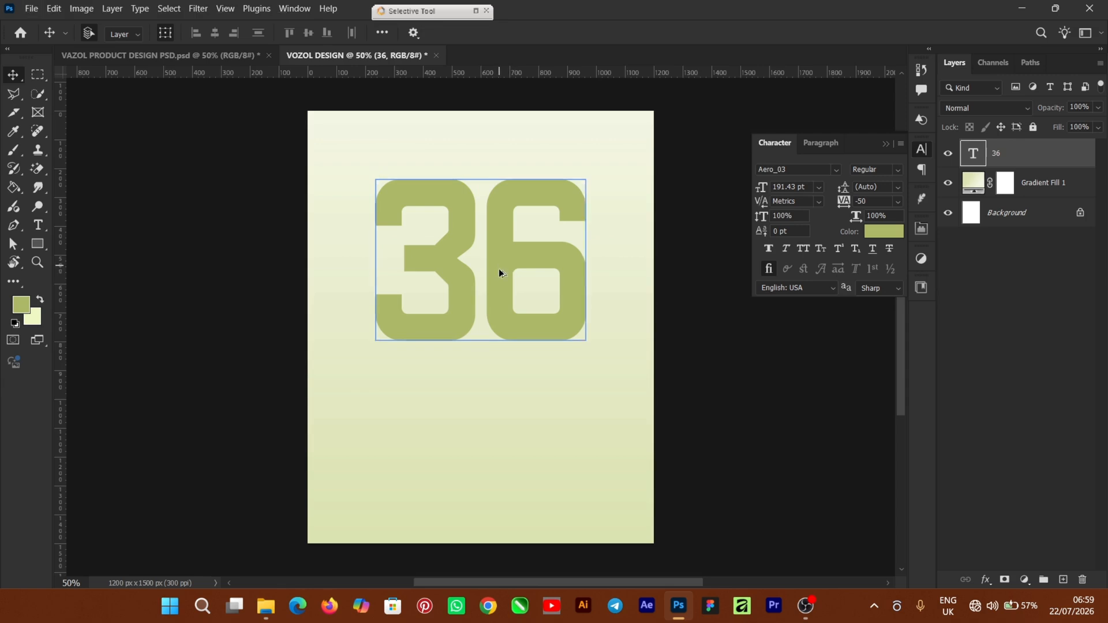
Duplicate the 36 text directly below the original and replace the copy's text with OOO.
left_click_drag(499, 273, 508, 431)
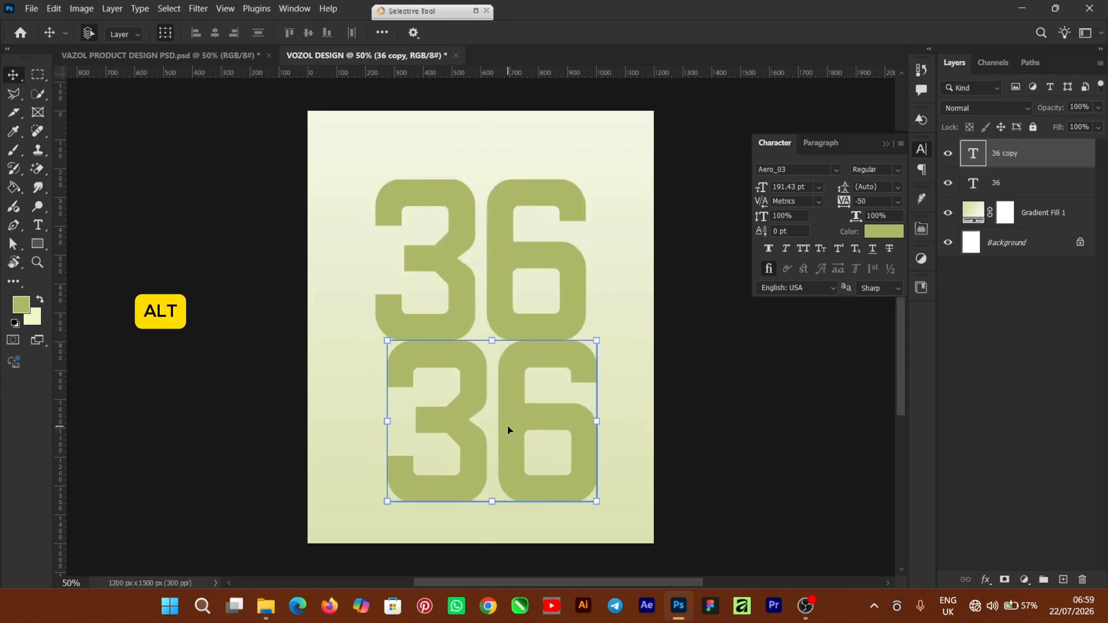
double_click(508, 429)
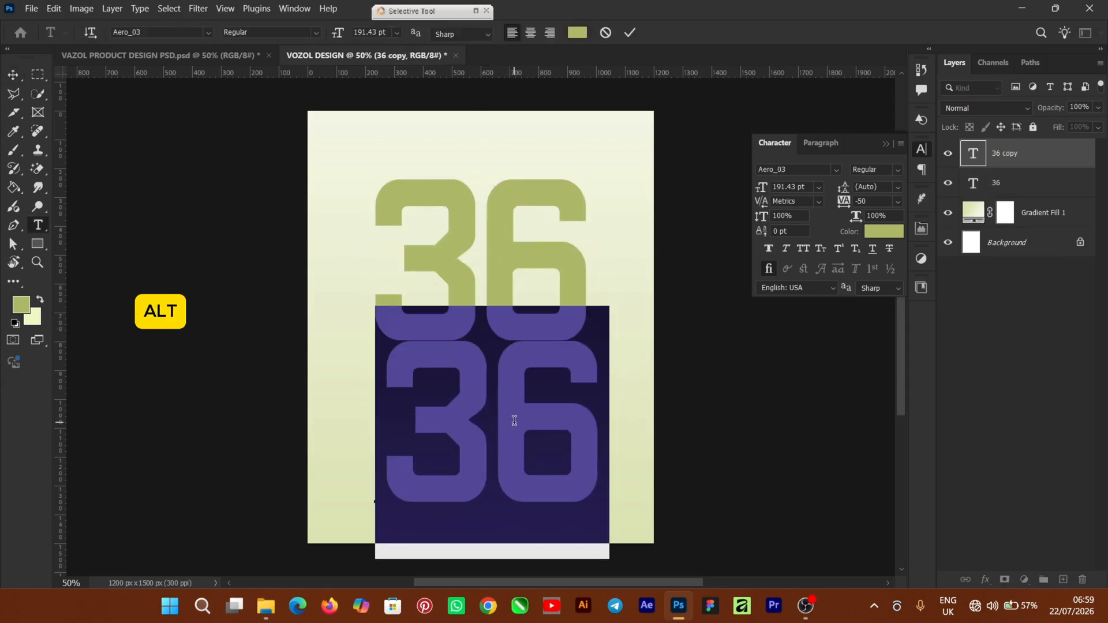
type("0")
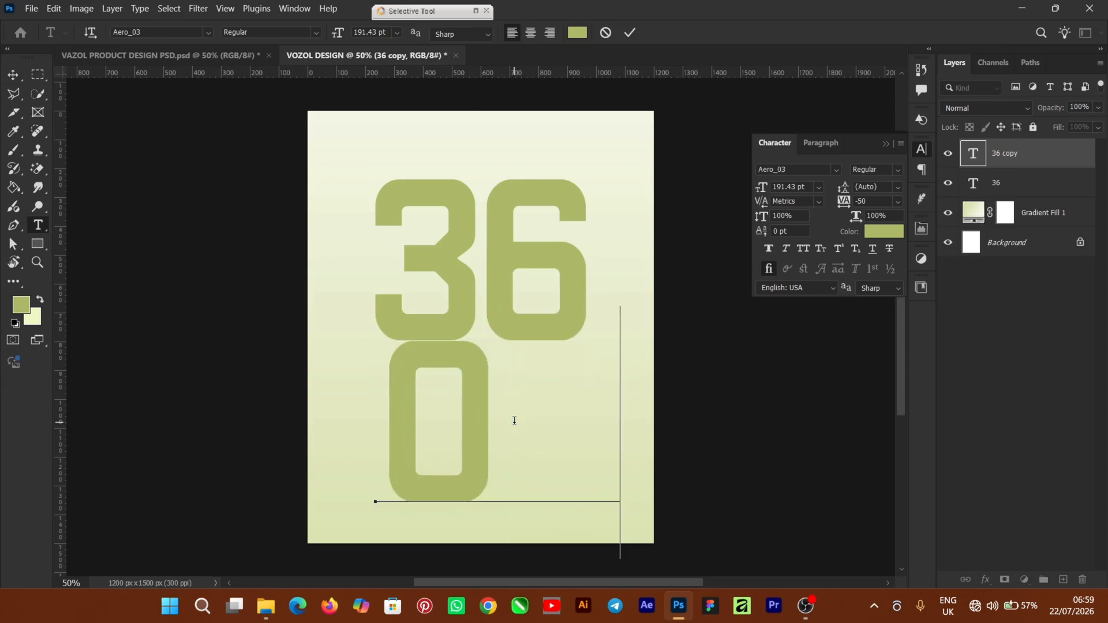
type("00")
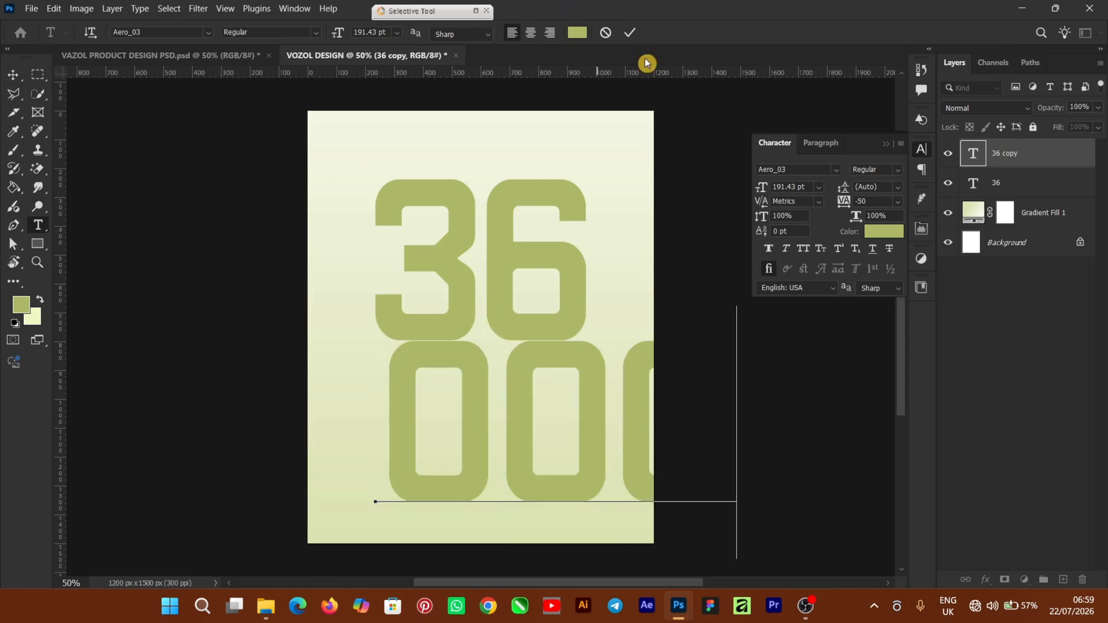
left_click(631, 34)
left_click(22, 82)
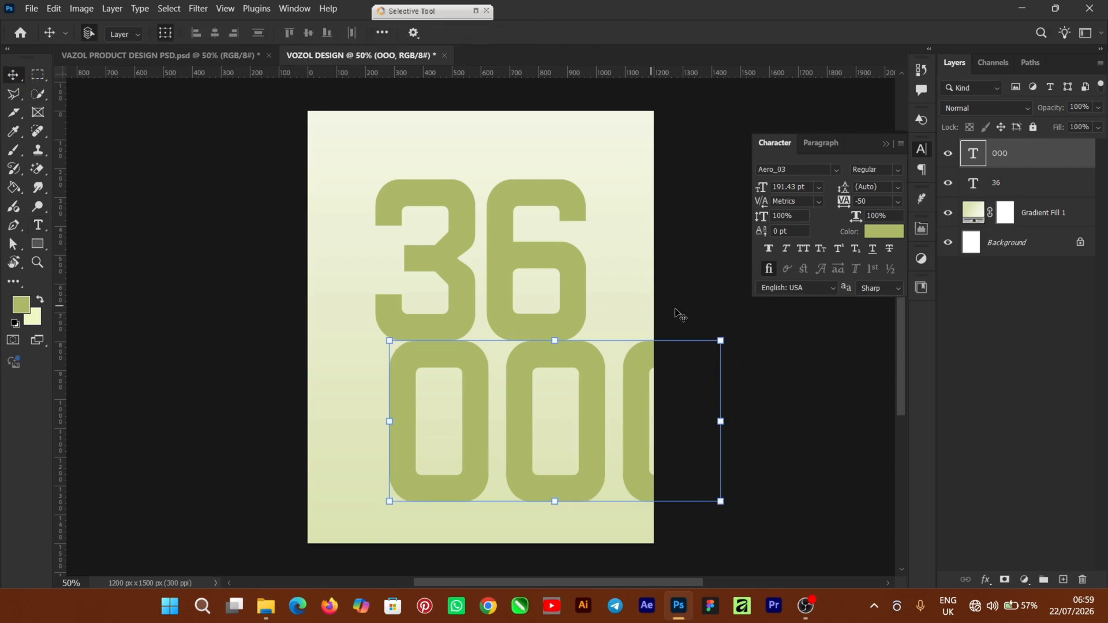
Scale the OOO text down to about 143 pt and centre it just beneath the 36.
left_click_drag(718, 339, 564, 372)
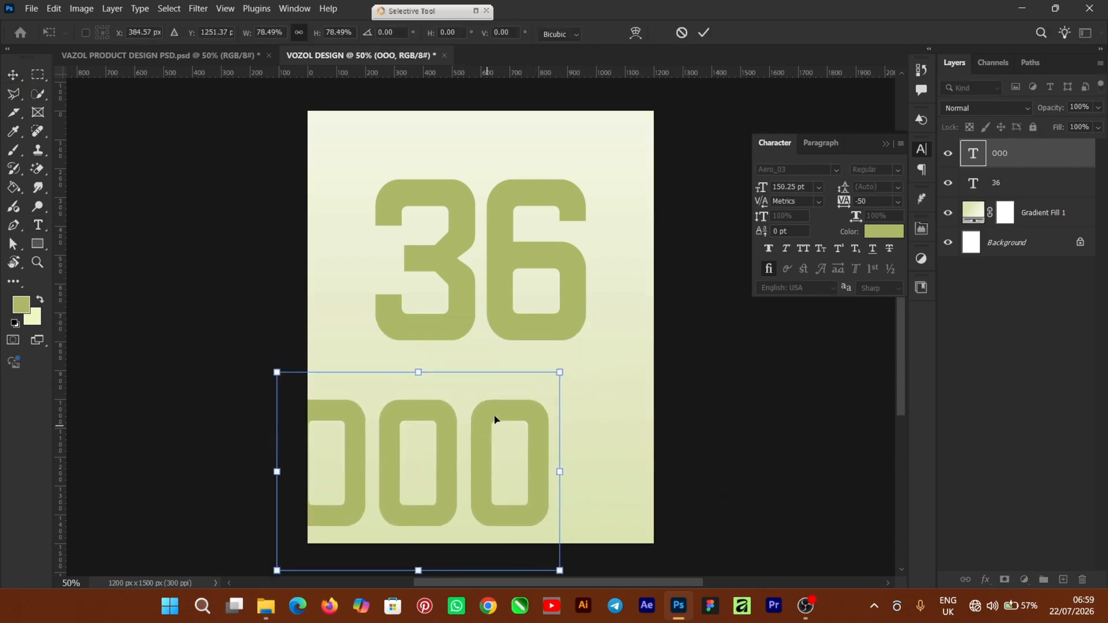
left_click_drag(495, 421, 543, 384)
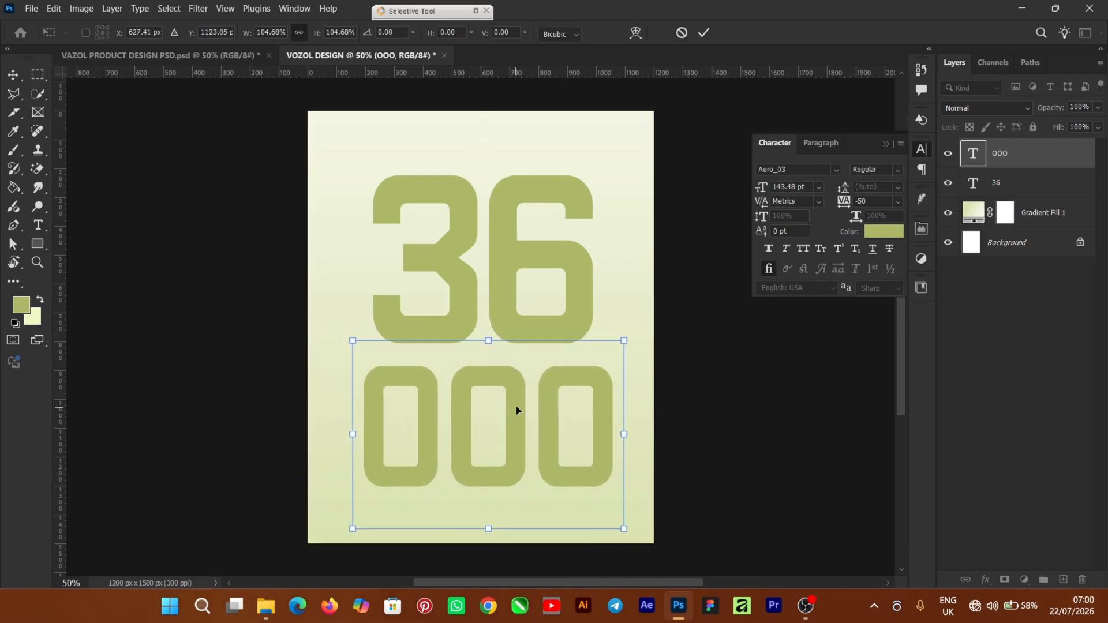
left_click_drag(516, 411, 519, 402)
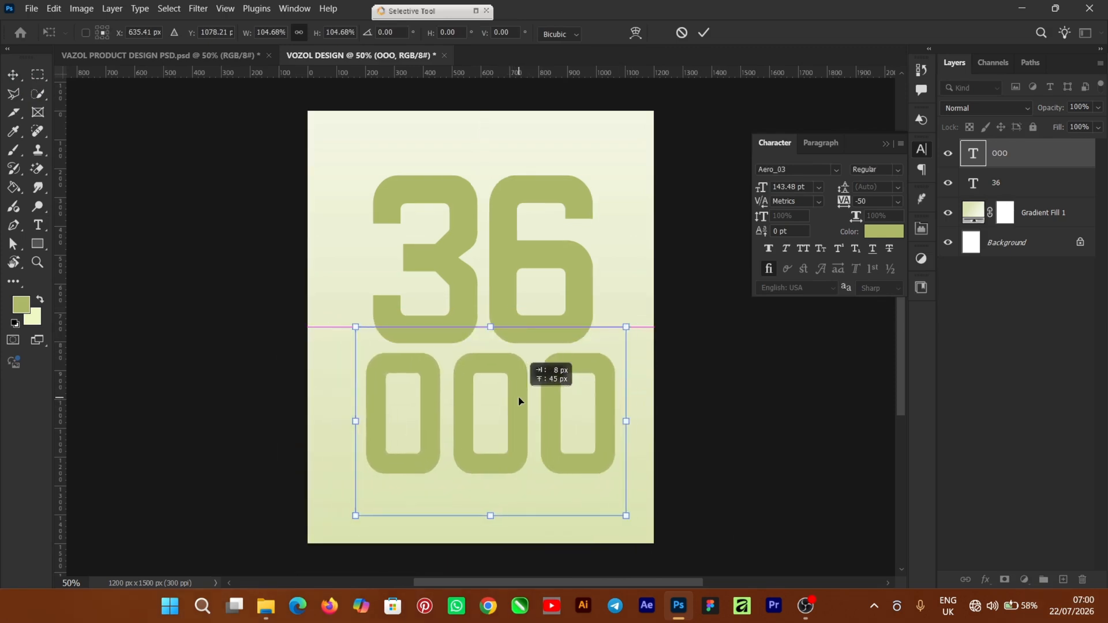
left_click(704, 320)
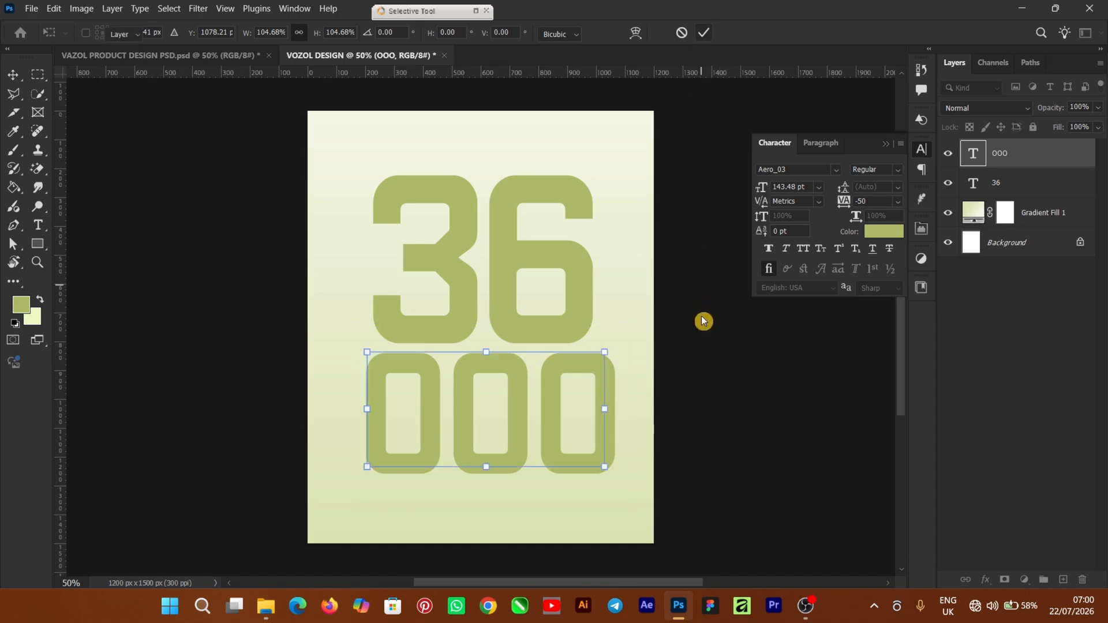
left_click(736, 385)
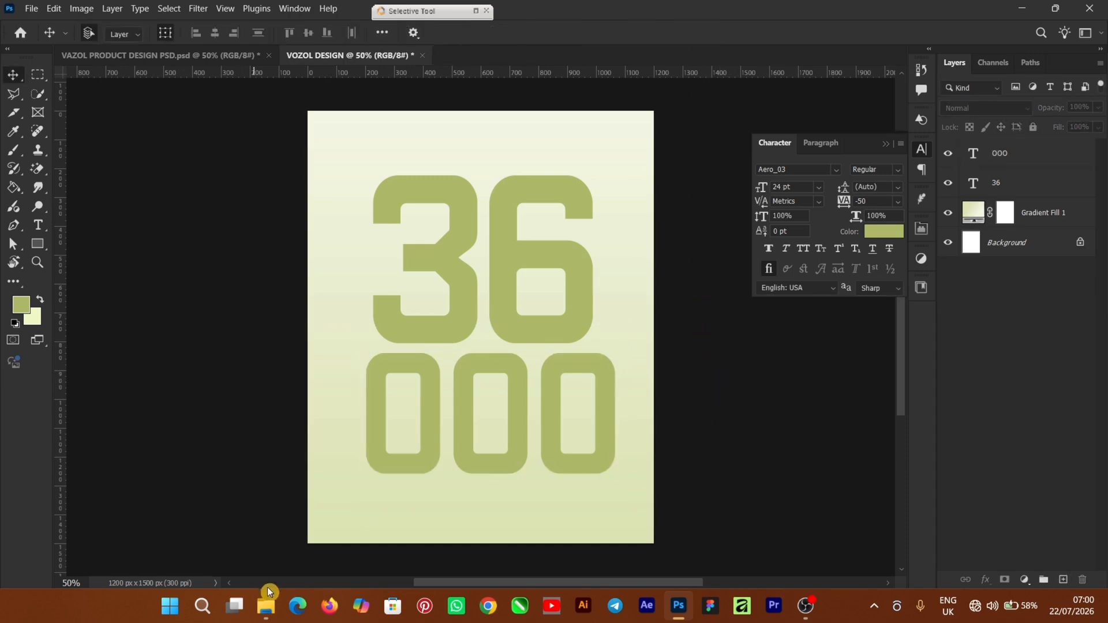
Place the NEON PRODUCT image at the poster's centre and the PRODUCT image beside its right edge, from the VOZOL NEON PLUG MAX FILE folder.
left_click(267, 591)
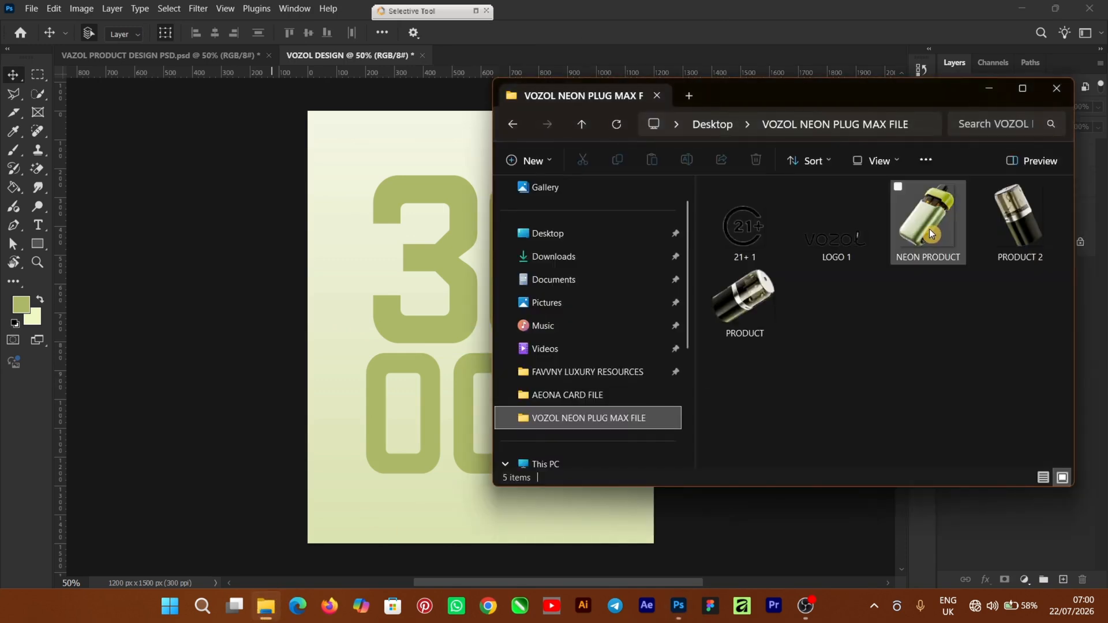
left_click_drag(937, 227, 383, 385)
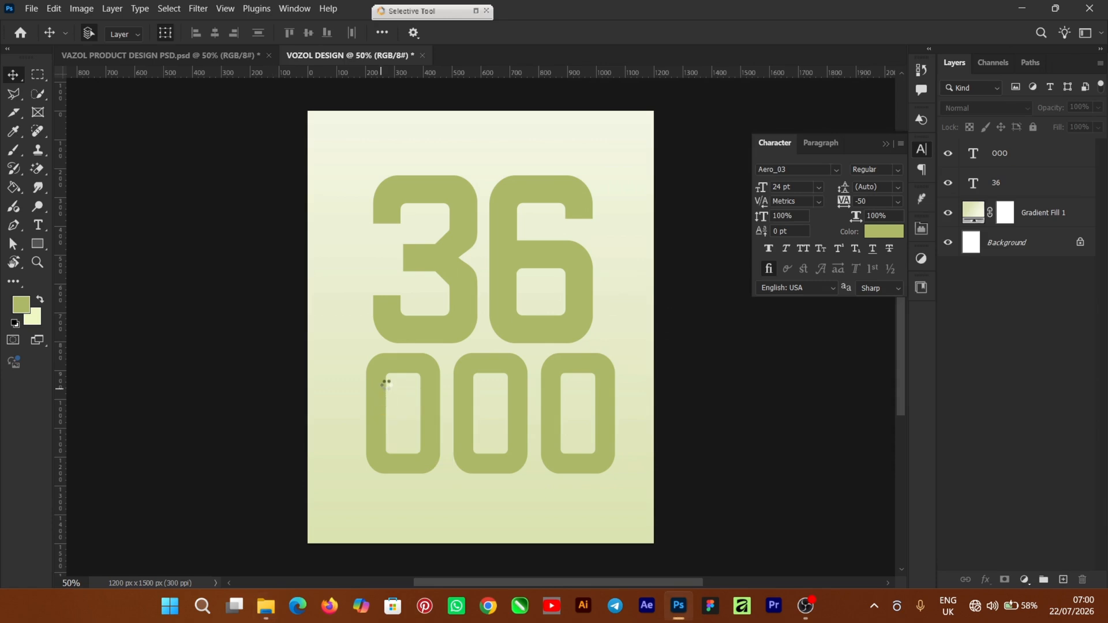
key("Return")
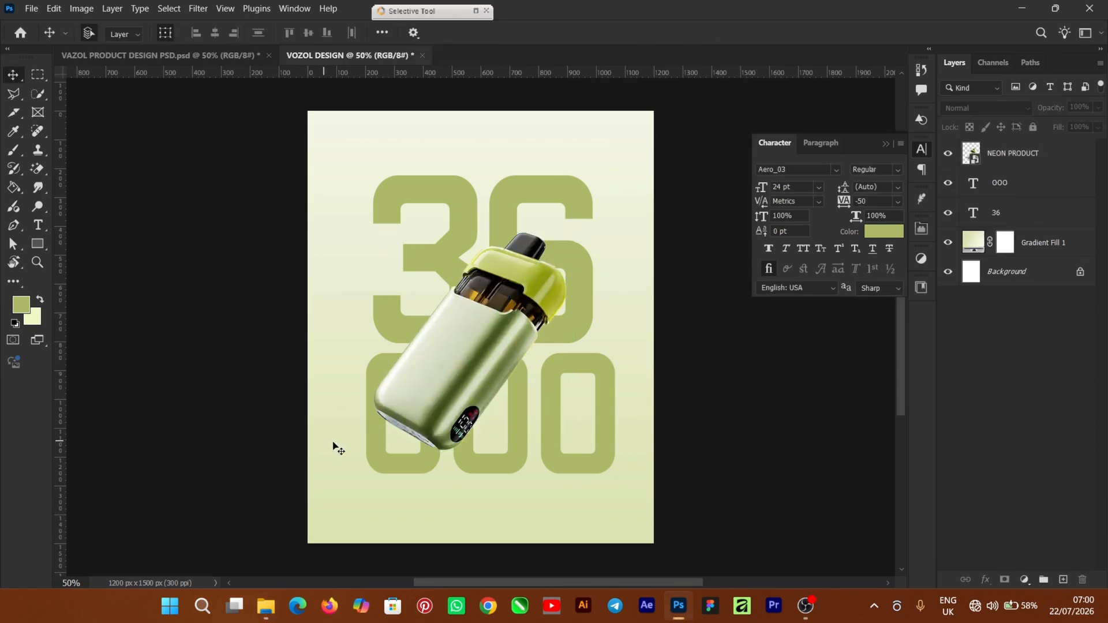
left_click(266, 605)
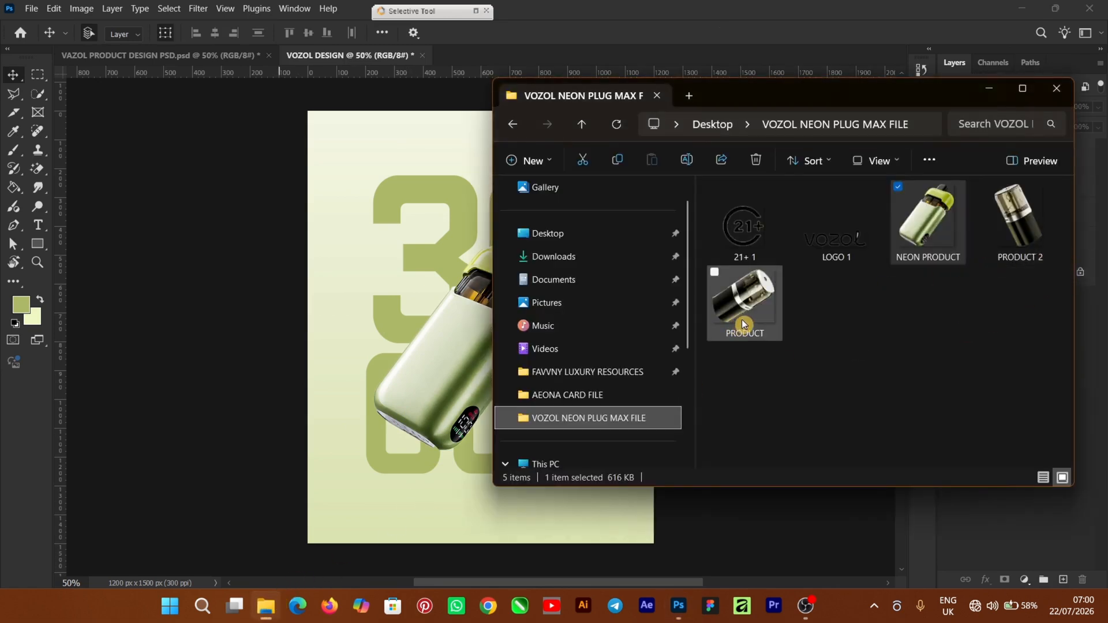
left_click_drag(745, 323, 379, 480)
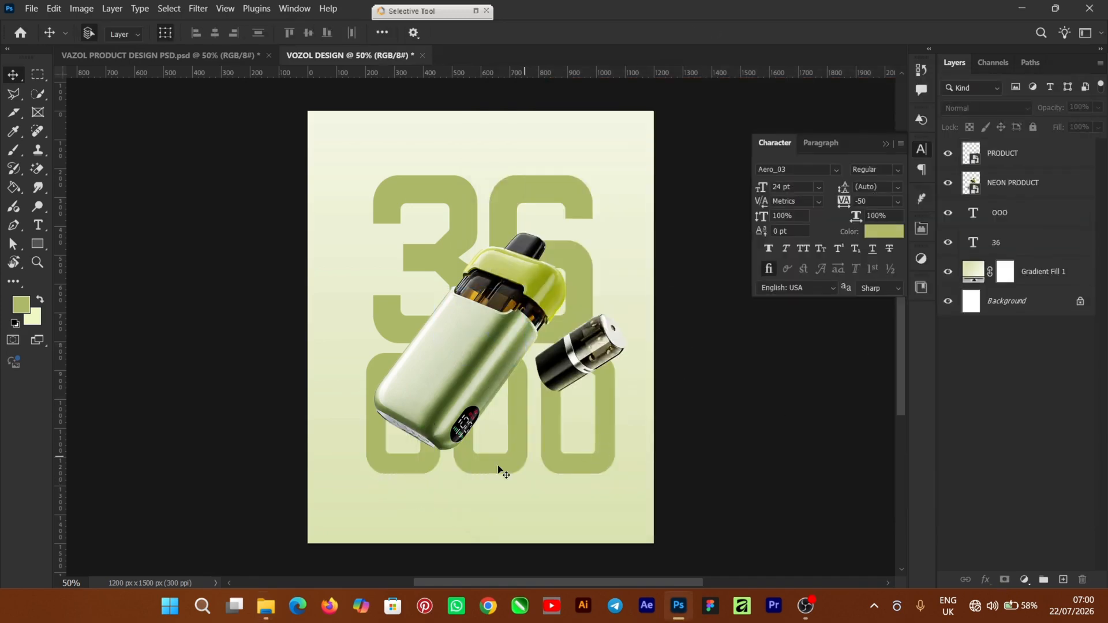
Place the PRODUCT 2 image from the same folder at the upper left of the vape, over the 3, scaled to about 103%.
left_click(276, 597)
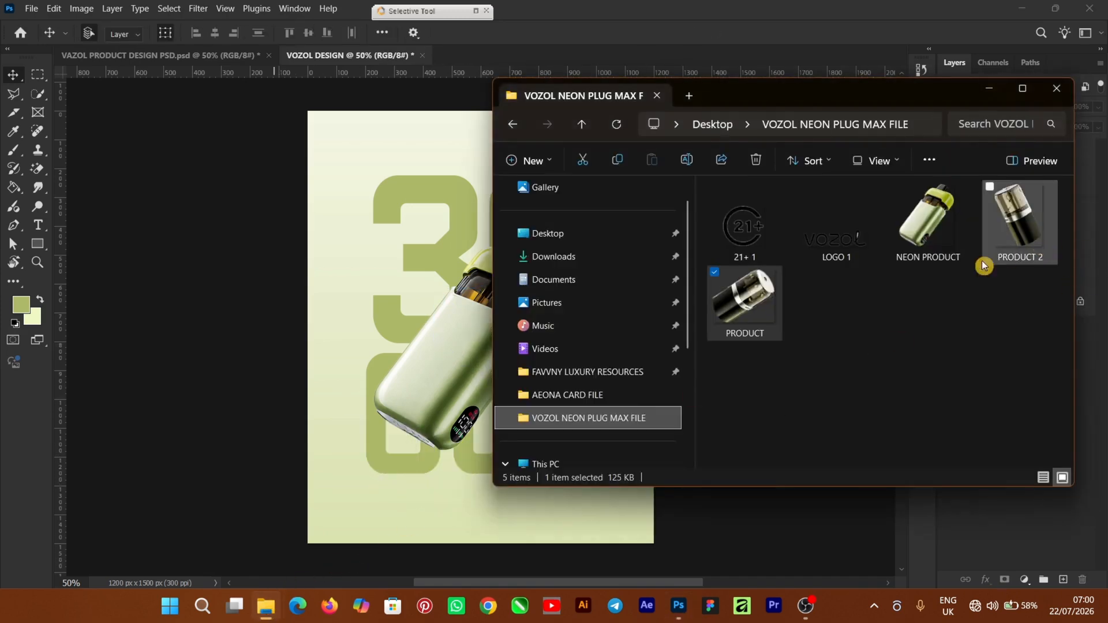
left_click_drag(1009, 248, 357, 445)
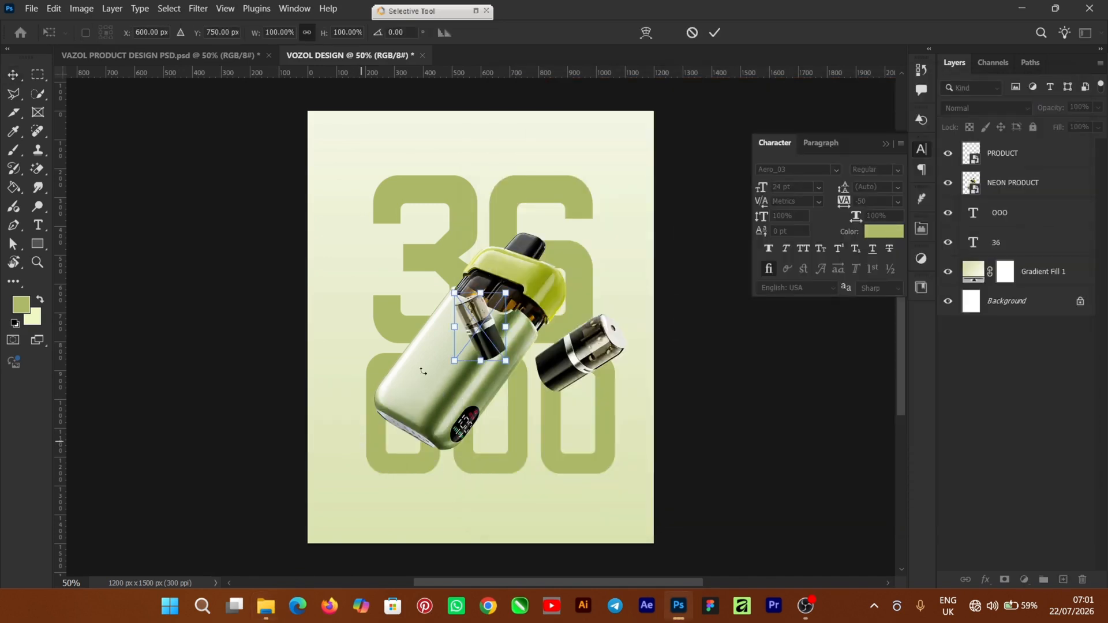
left_click_drag(494, 346, 422, 279)
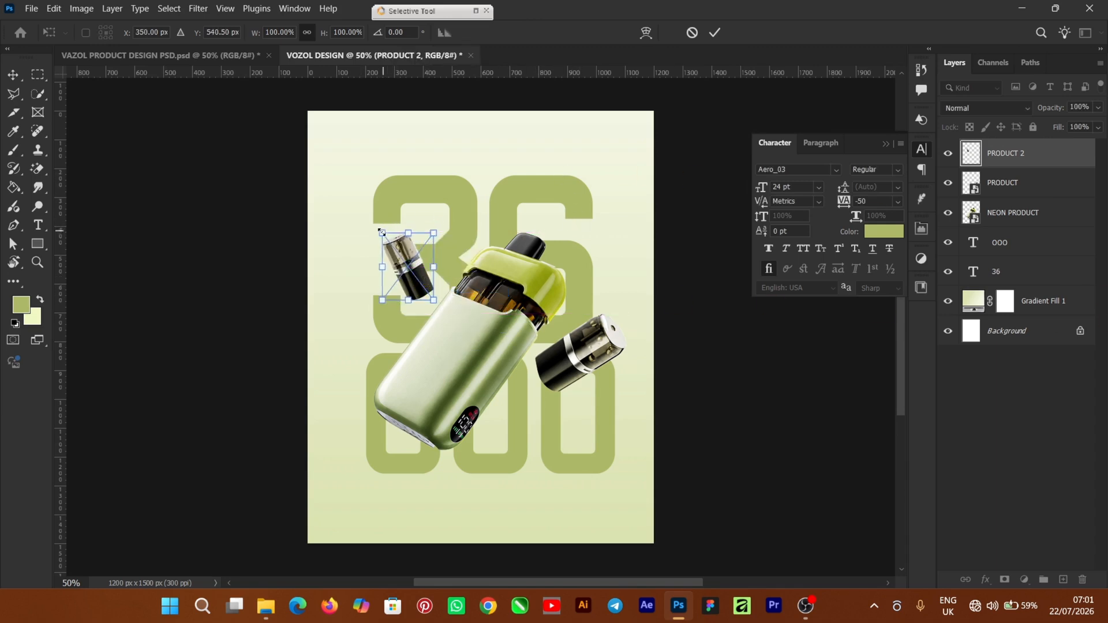
mouse_move(381, 231)
left_mouse_down()
mouse_move(377, 196)
mouse_move(381, 229)
left_mouse_up()
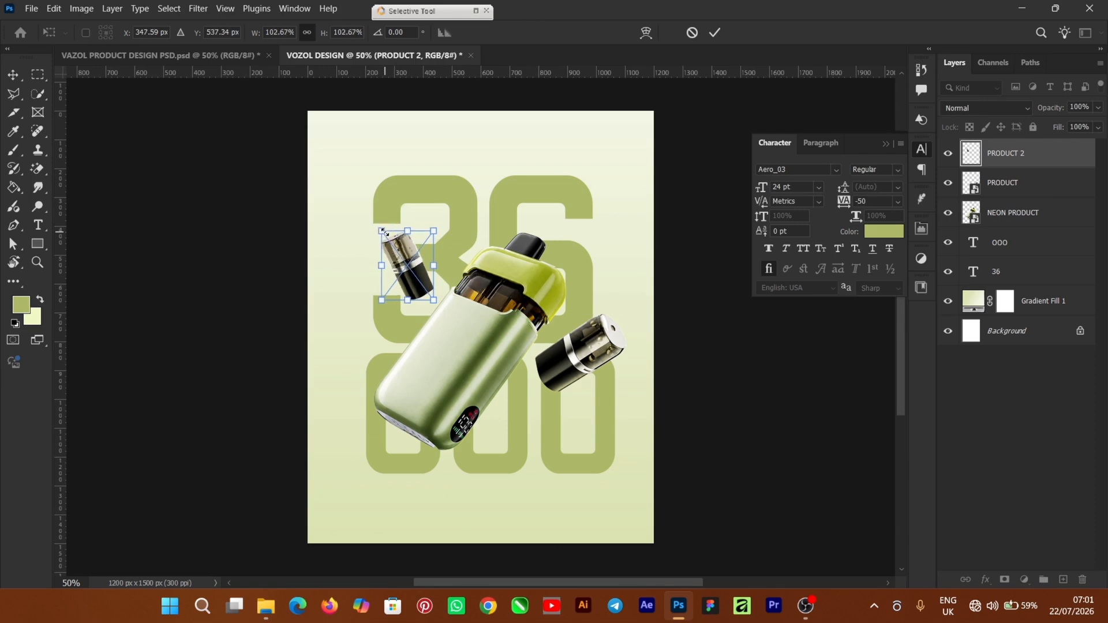
key("ctrl+plus")
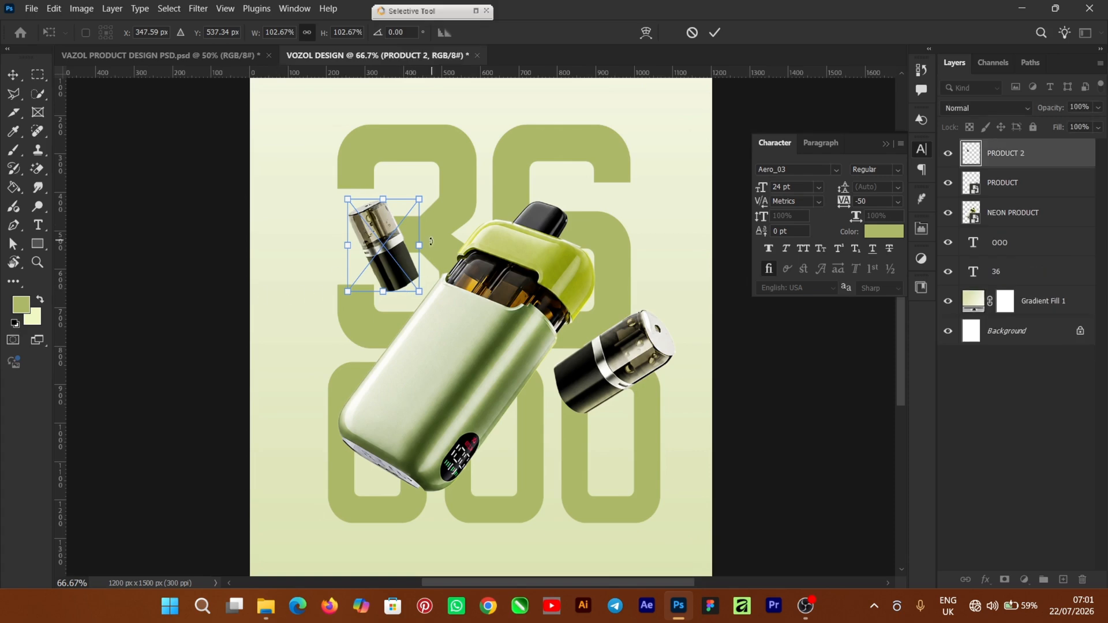
key("Return")
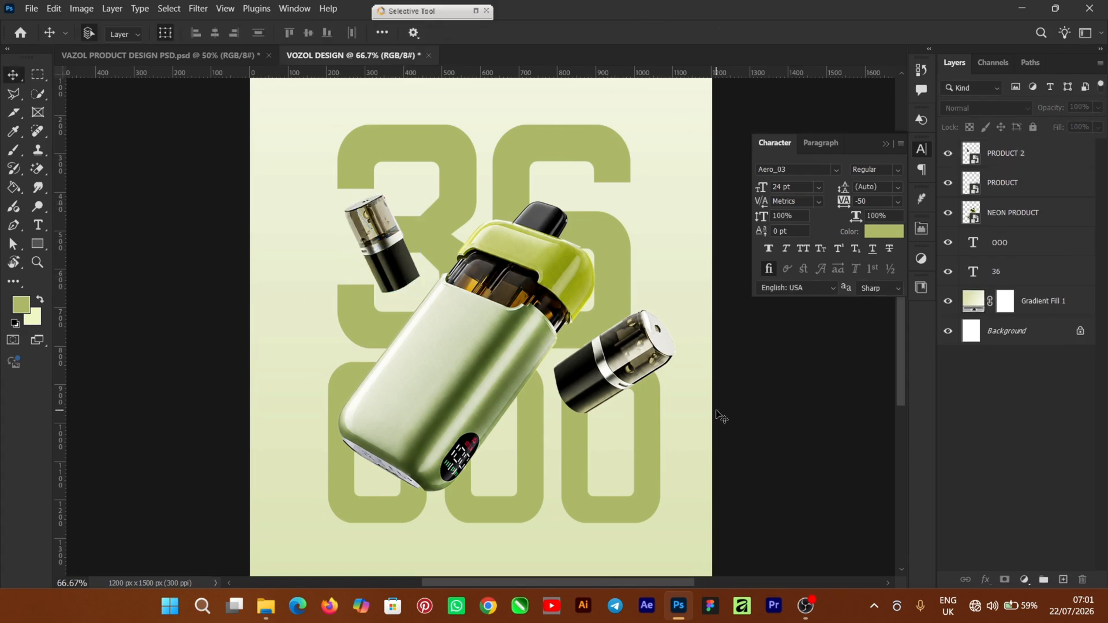
Scale the NEON PRODUCT image down slightly and shift it up a little.
left_click(651, 417)
left_click(764, 349)
left_click(525, 298)
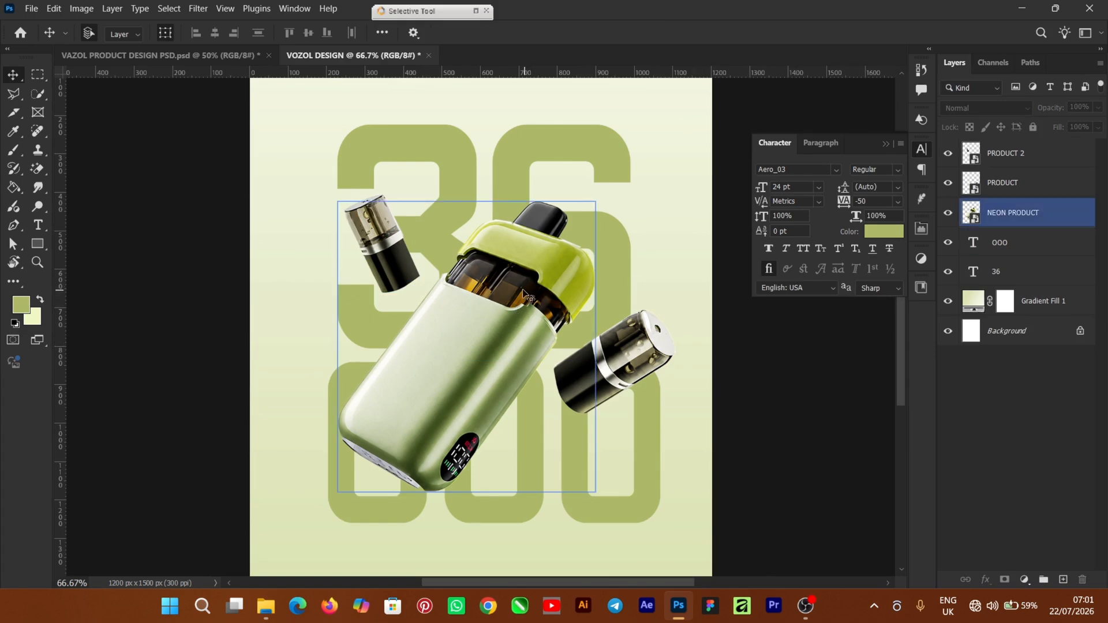
left_click(507, 295)
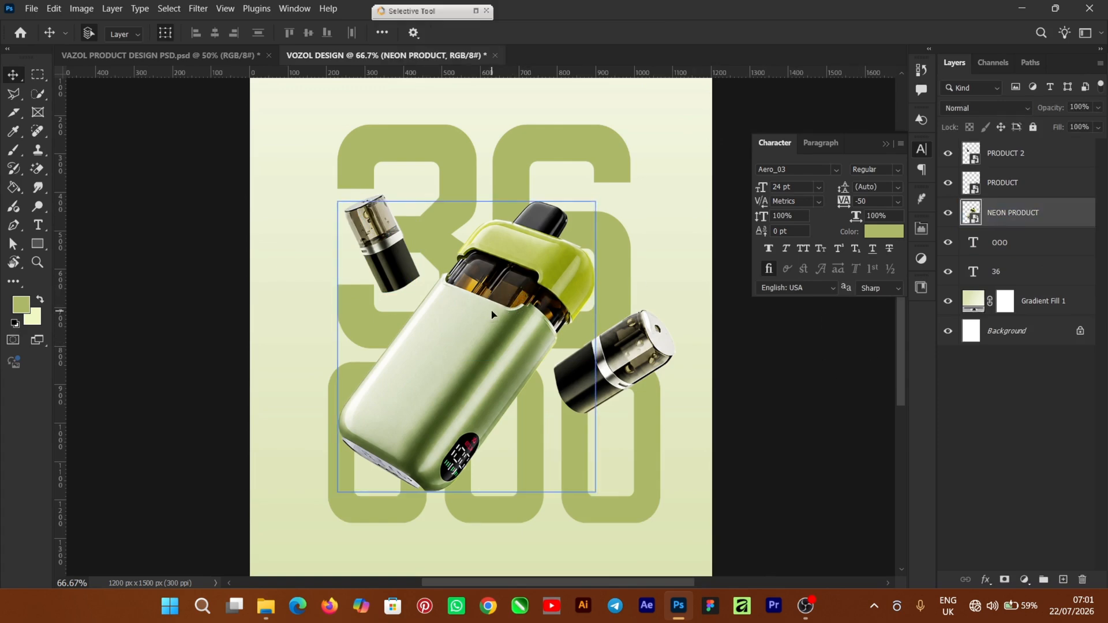
key("ctrl+z")
Add a blank layer directly above the NEON PRODUCT layer and give NEON PRODUCT a layer mask shaped to the product's outline.
left_click(1031, 254)
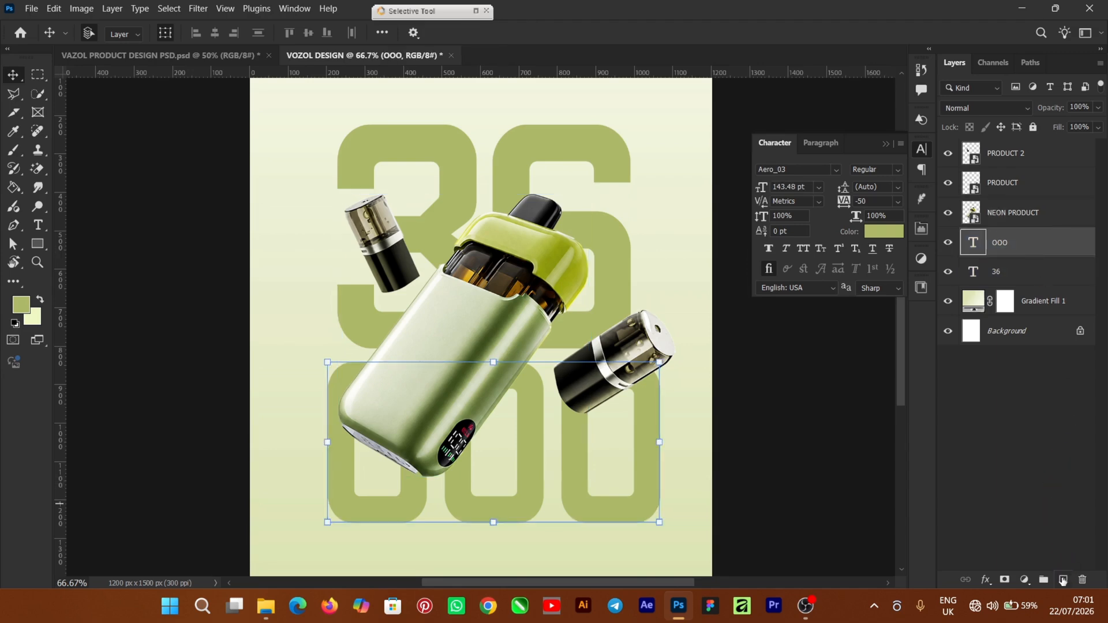
left_click(1062, 580)
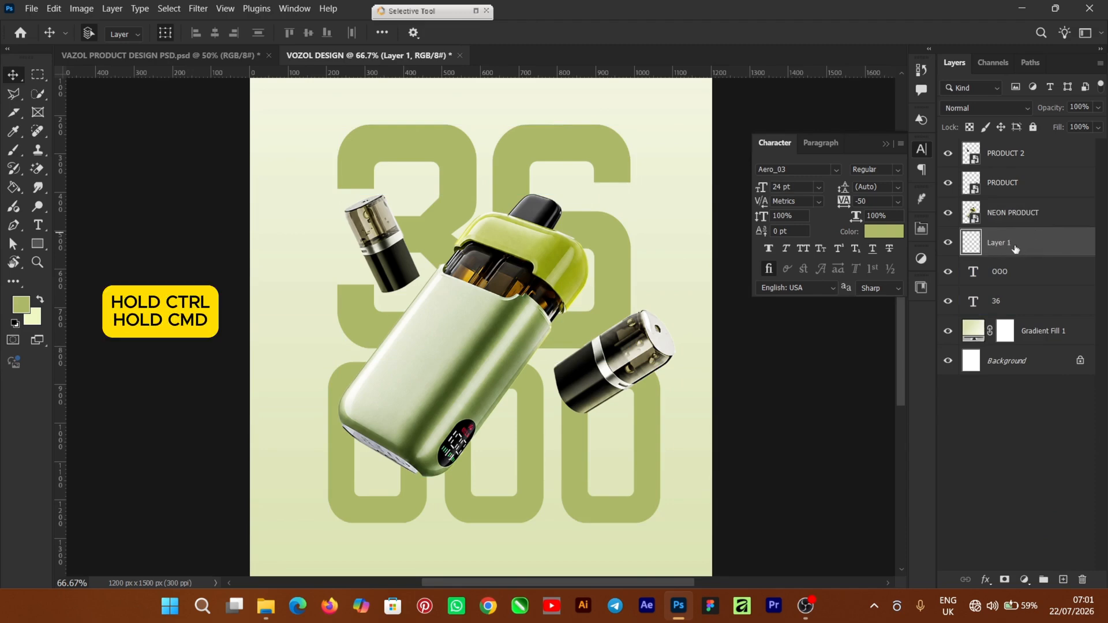
left_click(974, 213, "ctrl")
left_click(1028, 214)
left_click_drag(1036, 243, 1038, 203)
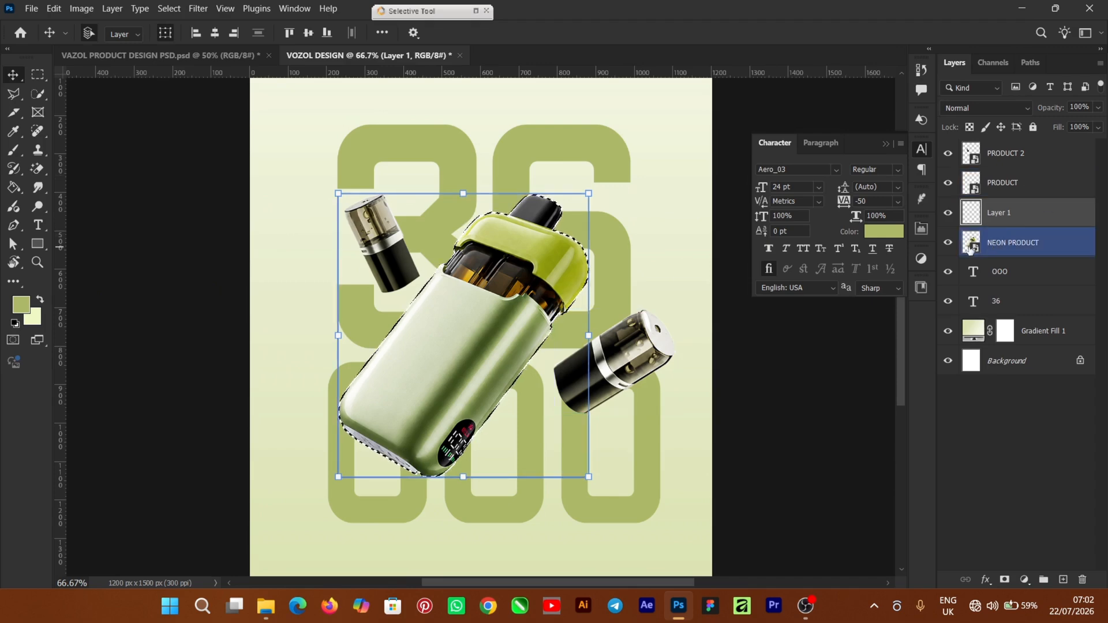
left_click(1006, 582)
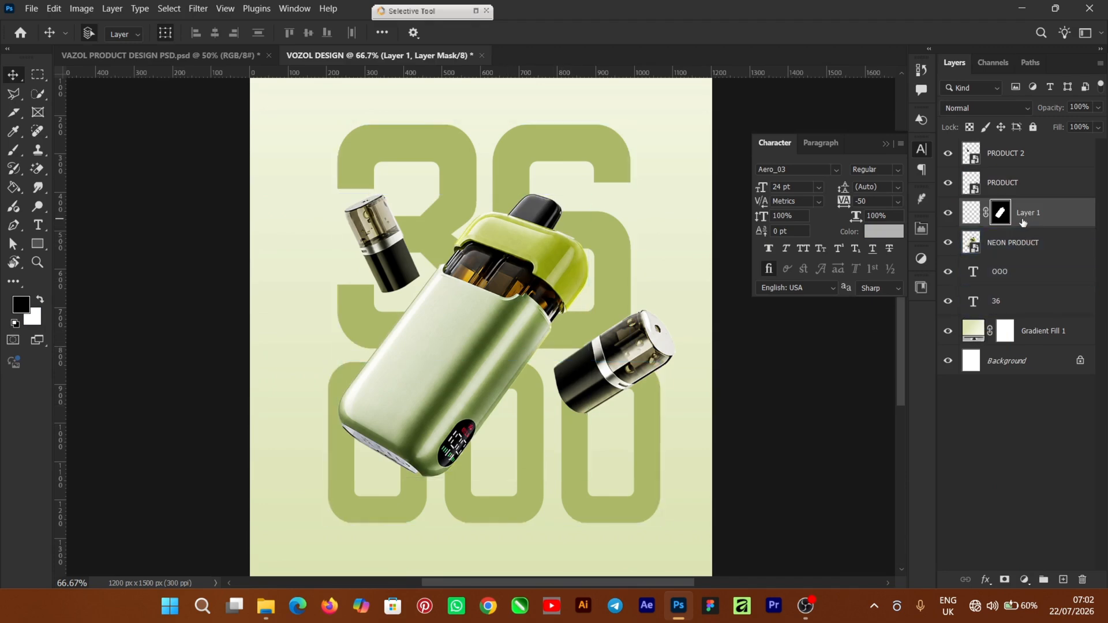
left_click_drag(1000, 213, 1000, 243)
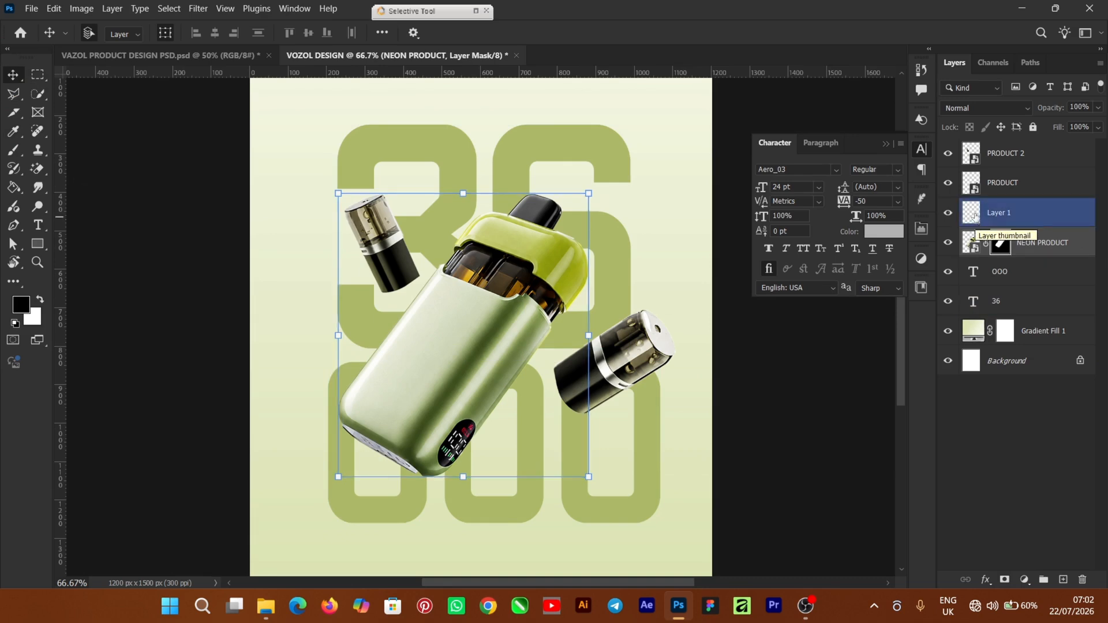
Fill the blank Layer 1 with the pale yellow-green swatch colour using the Paint Bucket tool.
left_click(1008, 214)
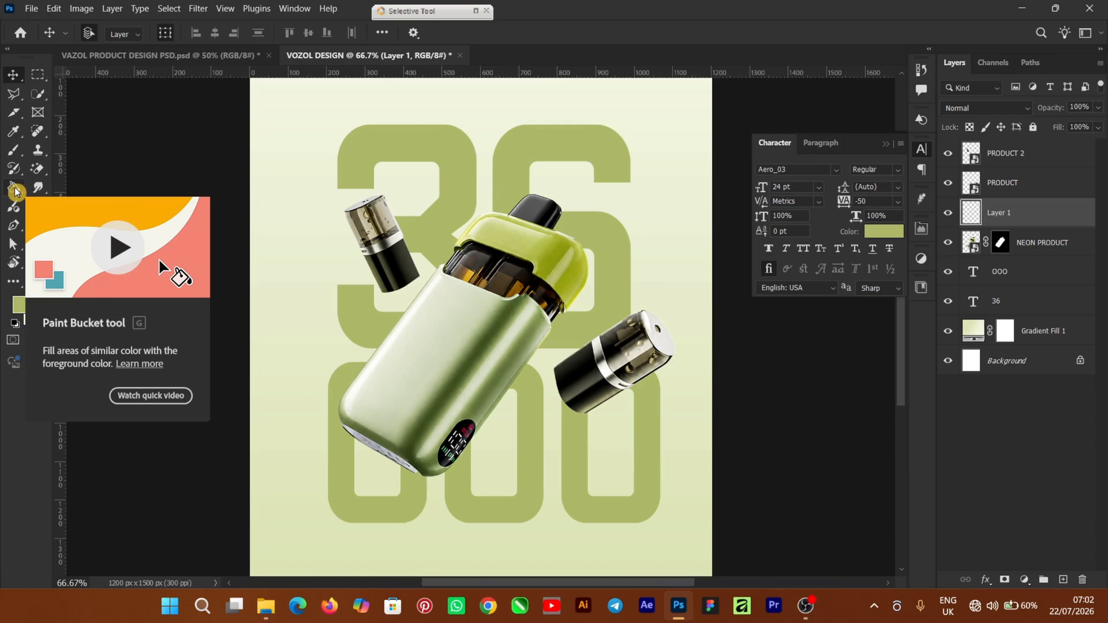
left_click(14, 190)
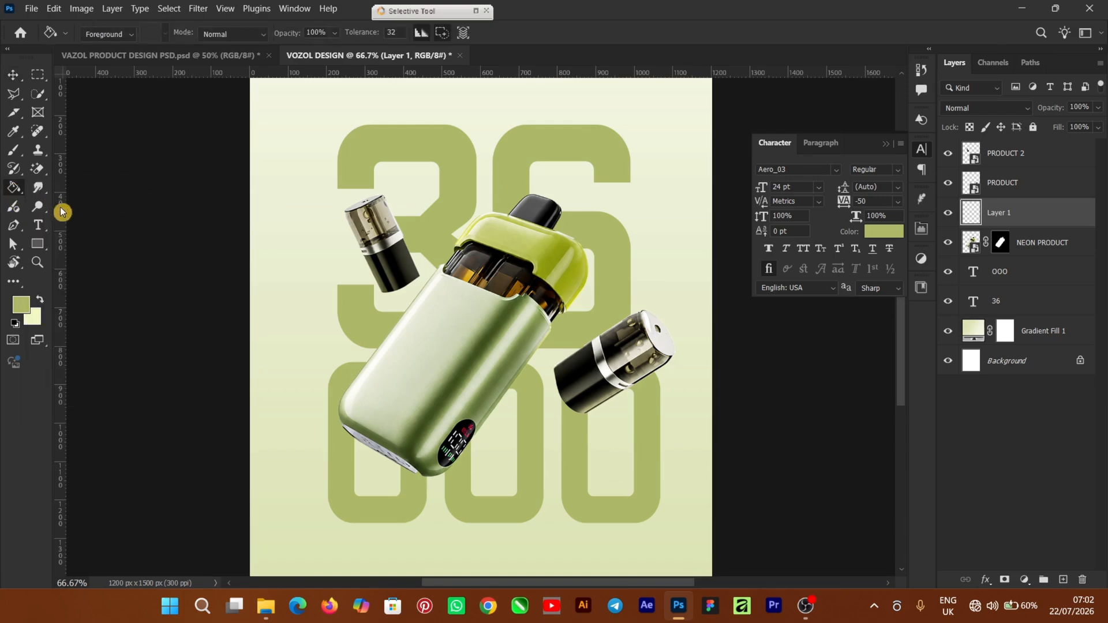
key("shift+g")
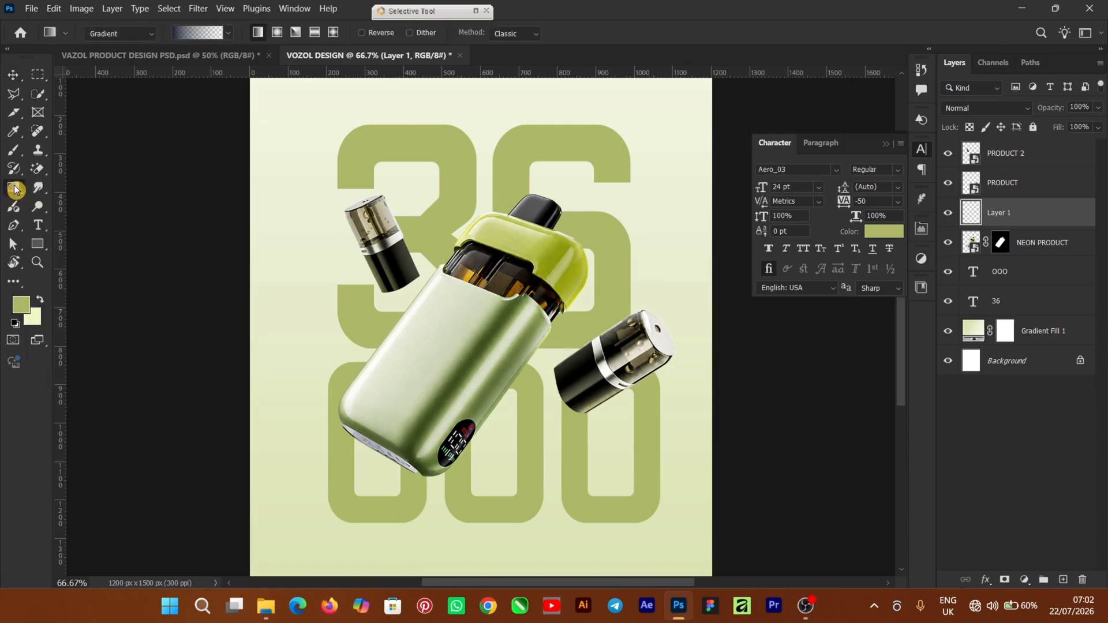
right_click(14, 195)
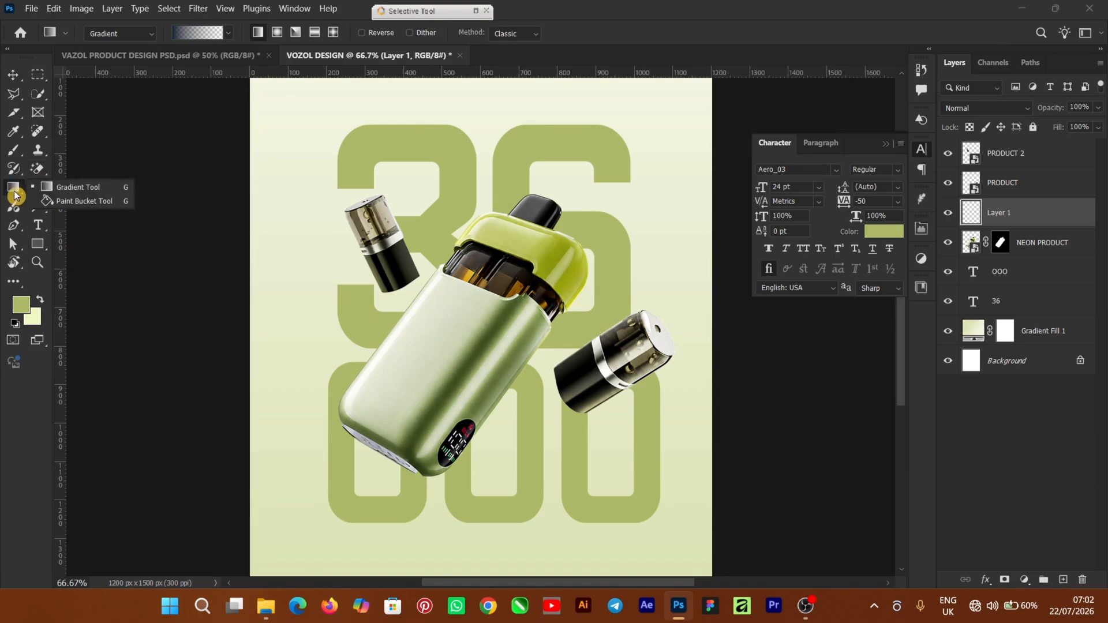
left_click(87, 208)
left_click(24, 307)
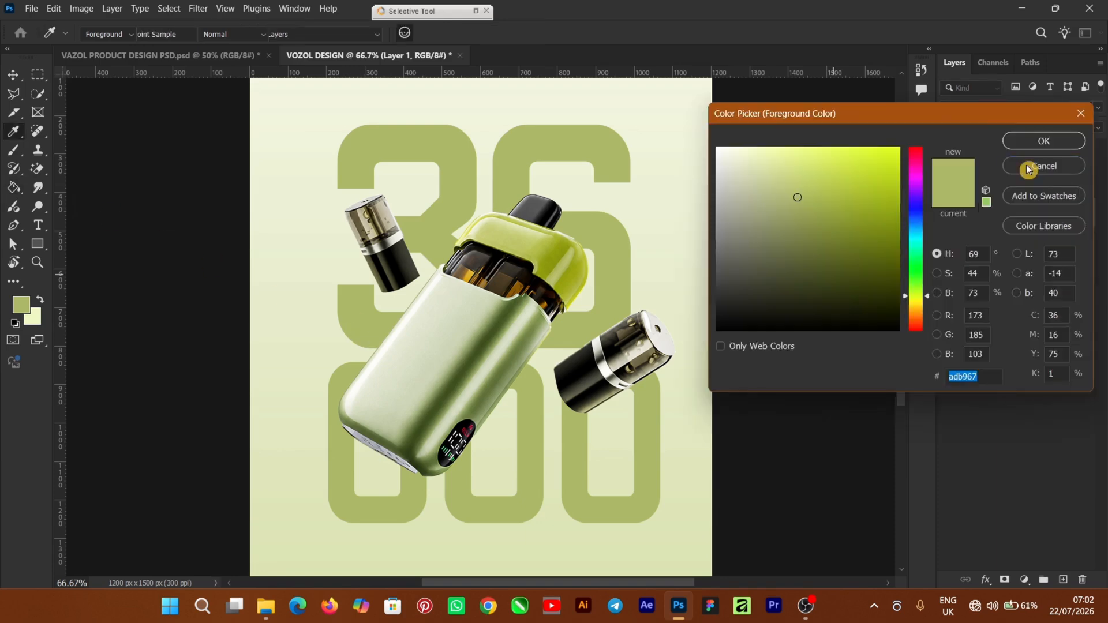
left_click(1030, 168)
left_click(40, 300)
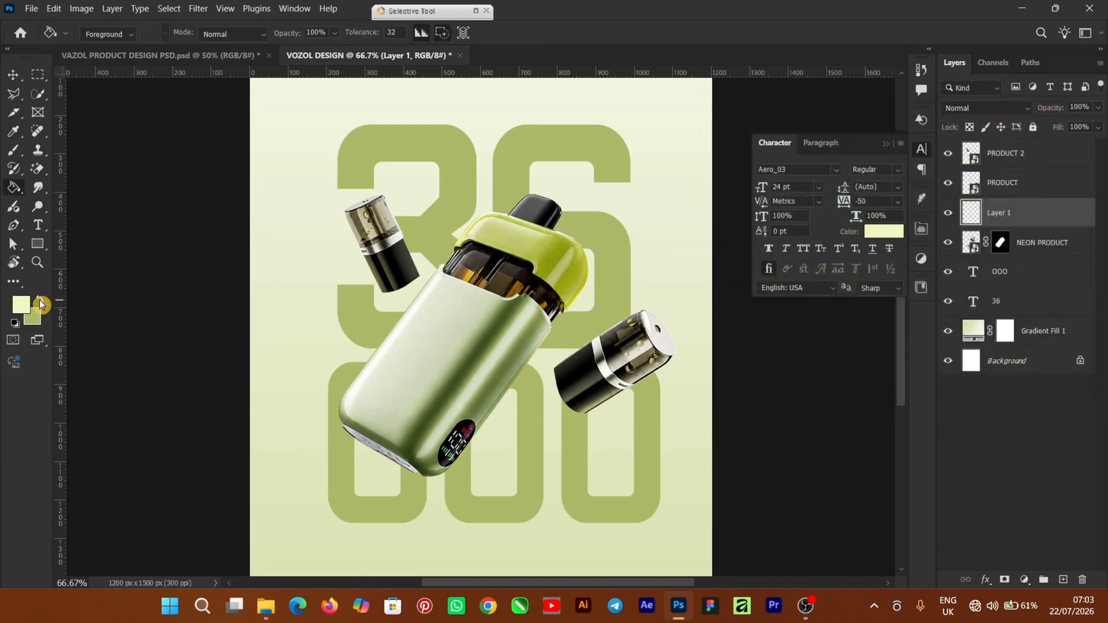
left_click(16, 322)
left_click(430, 119)
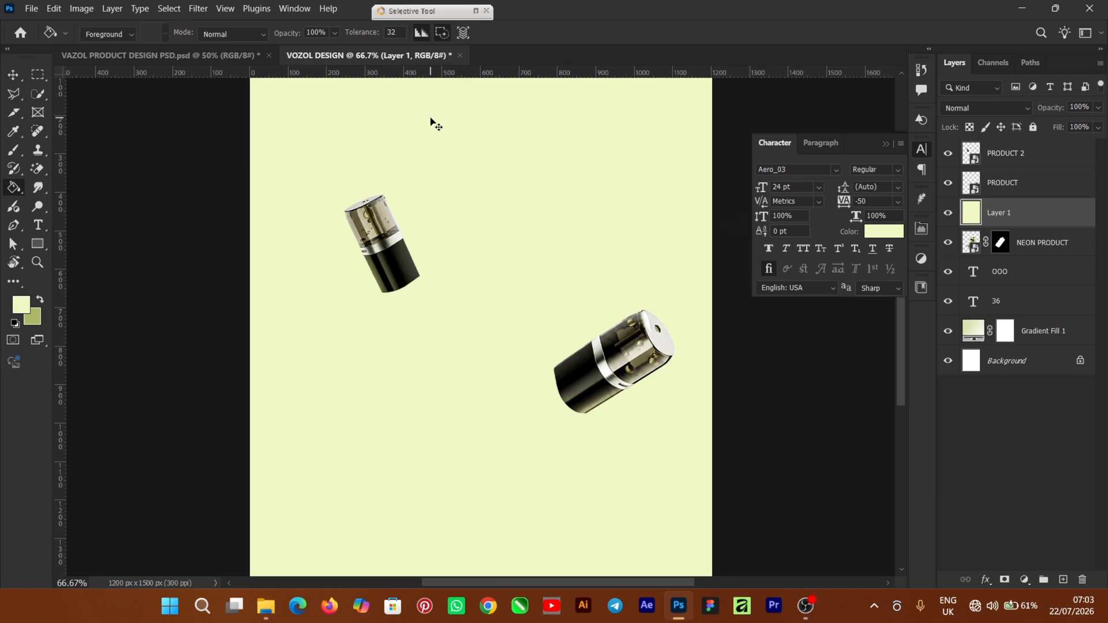
Clip Layer 1 to the masked NEON PRODUCT layer and duplicate the NEON PRODUCT layer.
key("ctrl+minus")
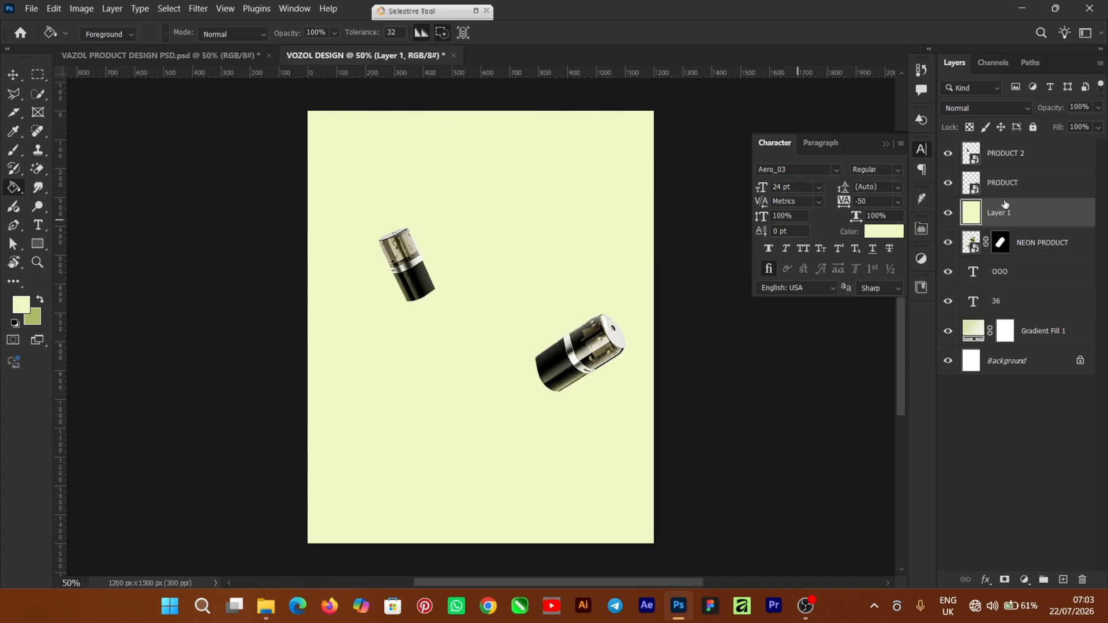
right_click(1038, 216)
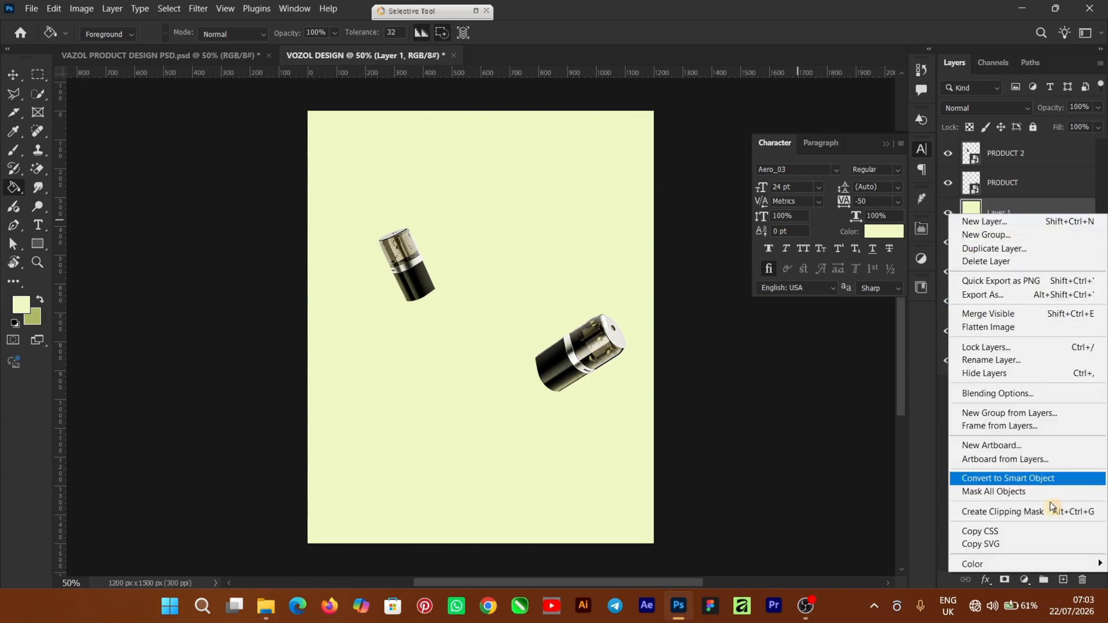
left_click(1017, 514)
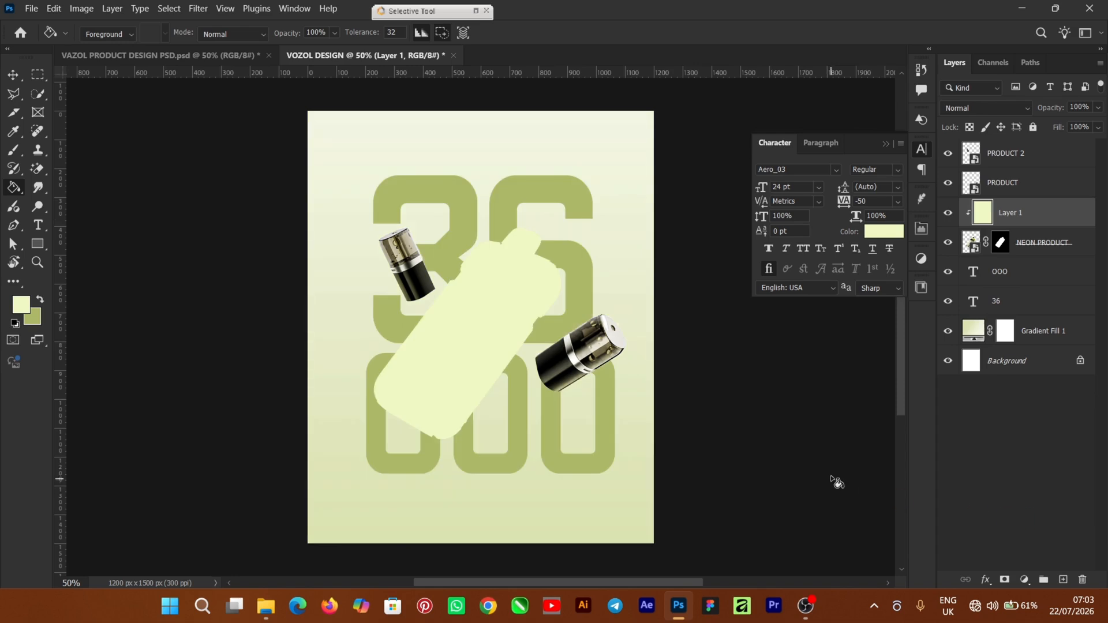
left_click(1050, 246)
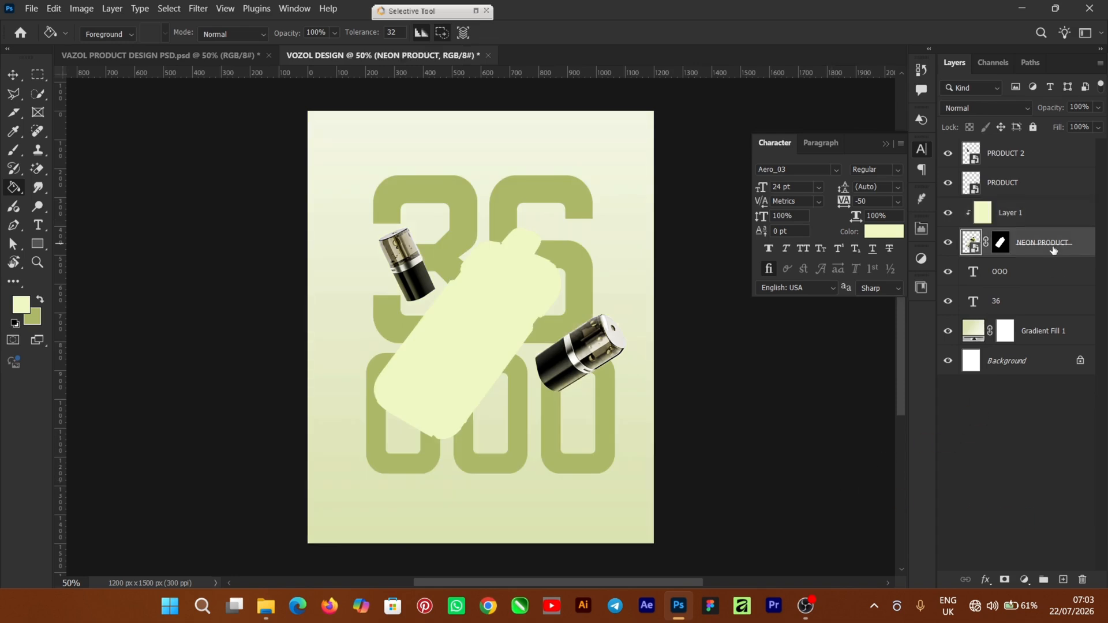
key("ctrl+j")
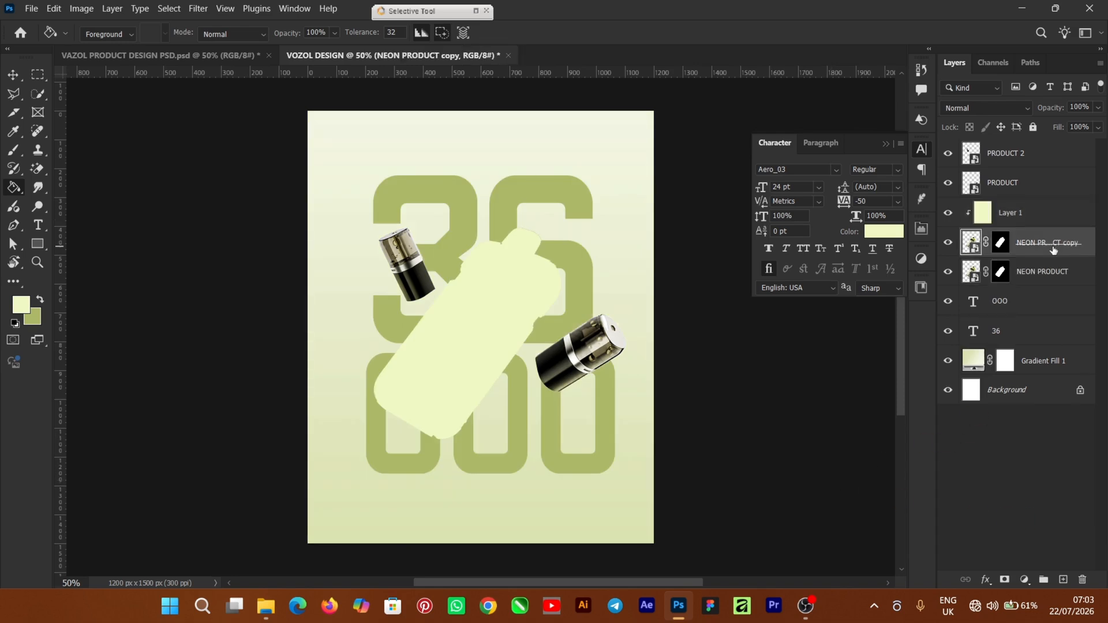
Merge Layer 1 with the NEON PRODUCT copy and place the merged layer directly below NEON PRODUCT.
left_click(1048, 275)
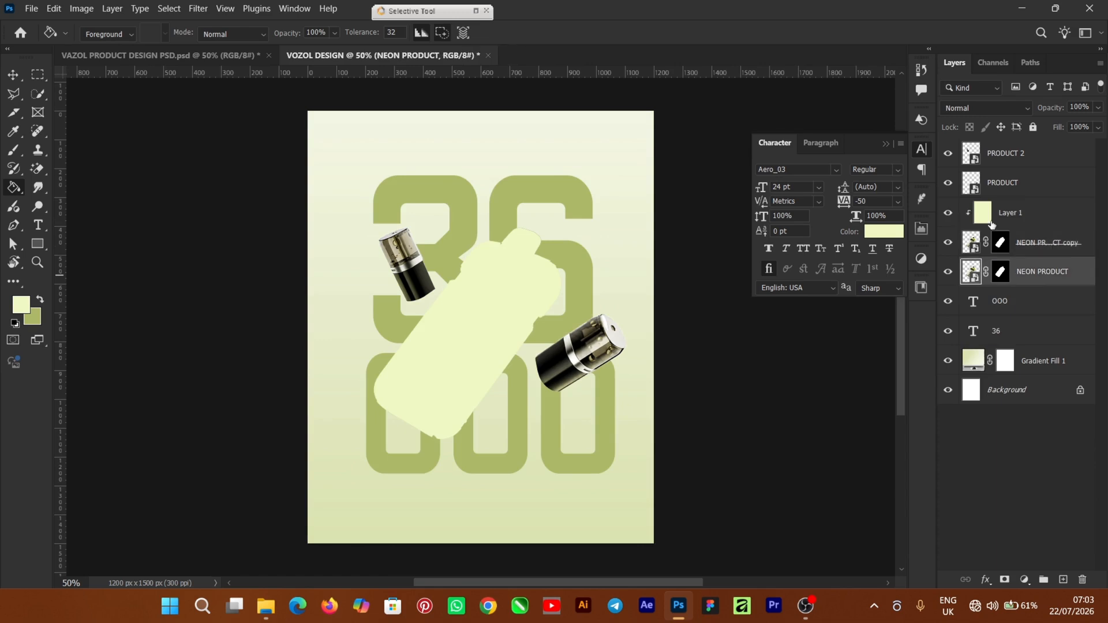
left_click(1035, 245)
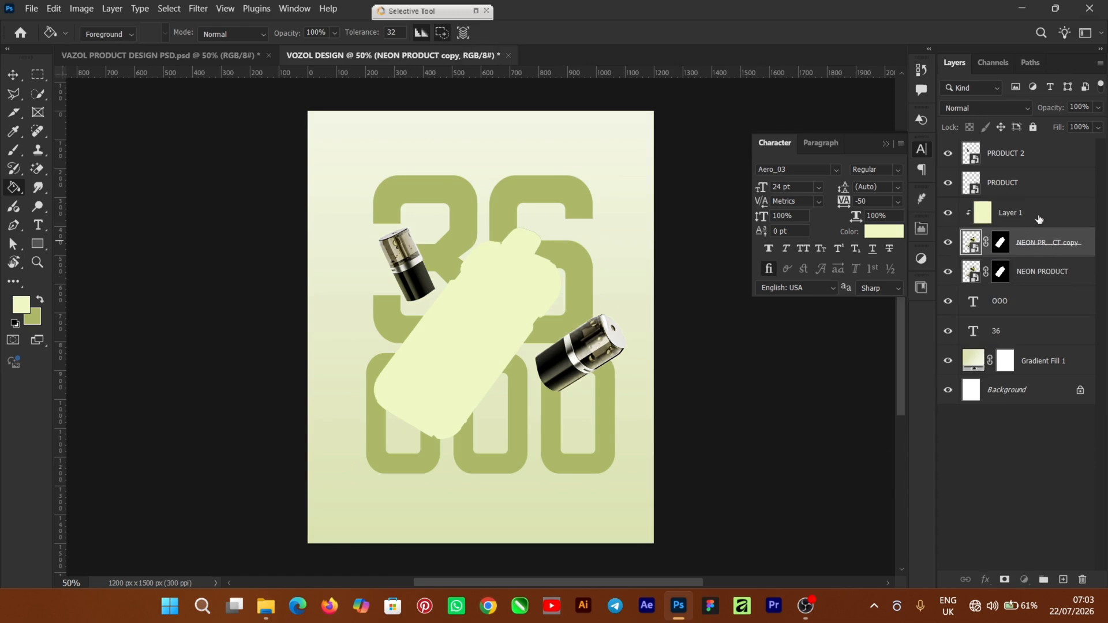
left_click(1039, 219)
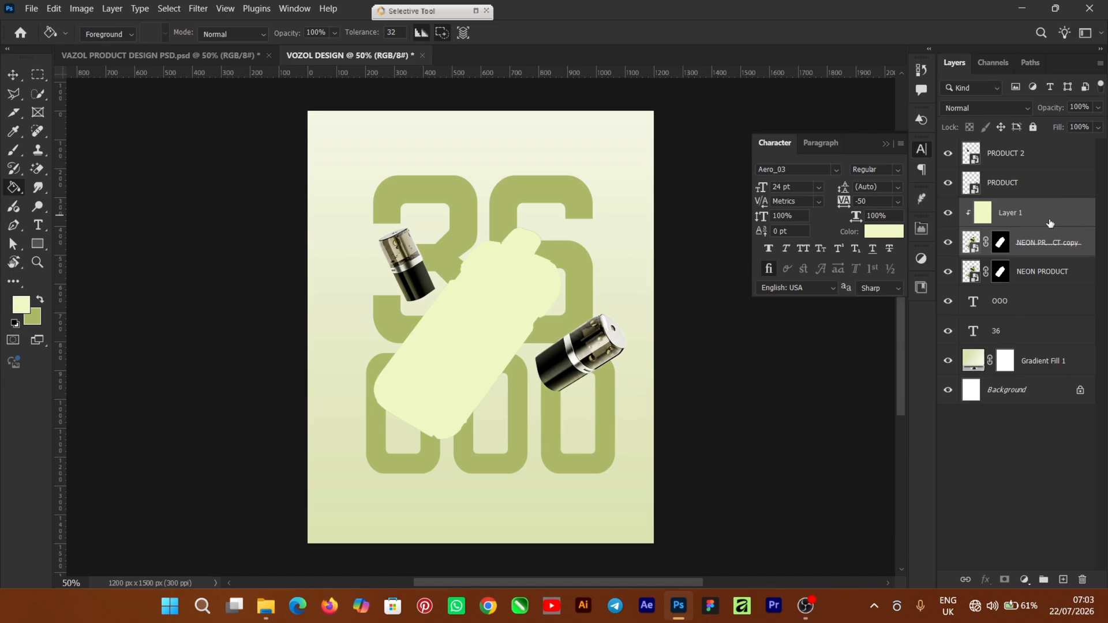
key("ctrl+e")
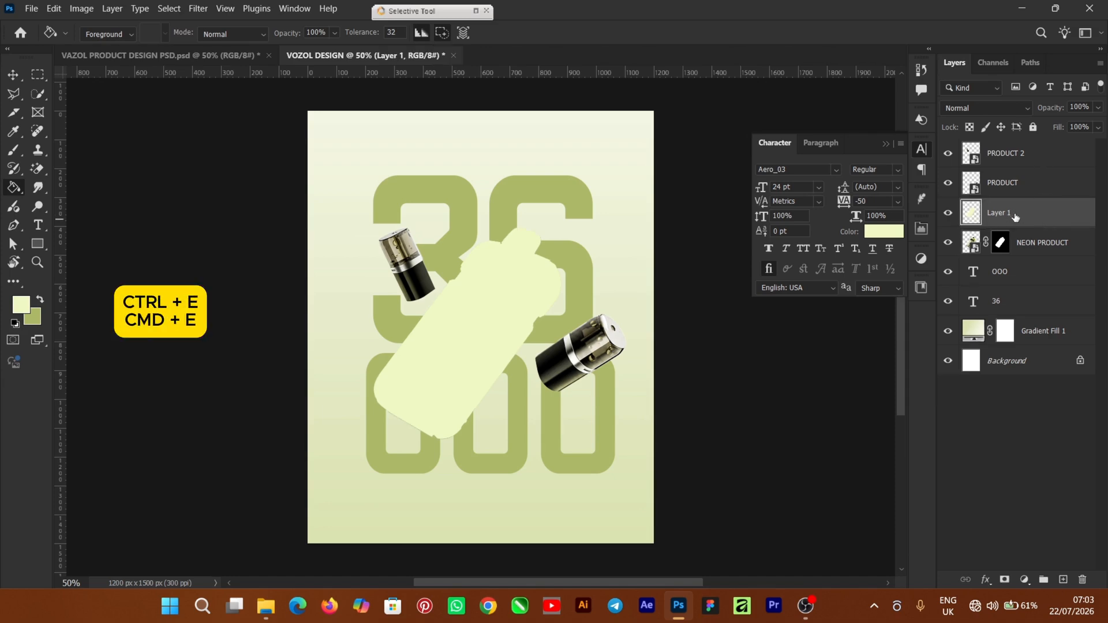
left_click_drag(1016, 217, 1021, 257)
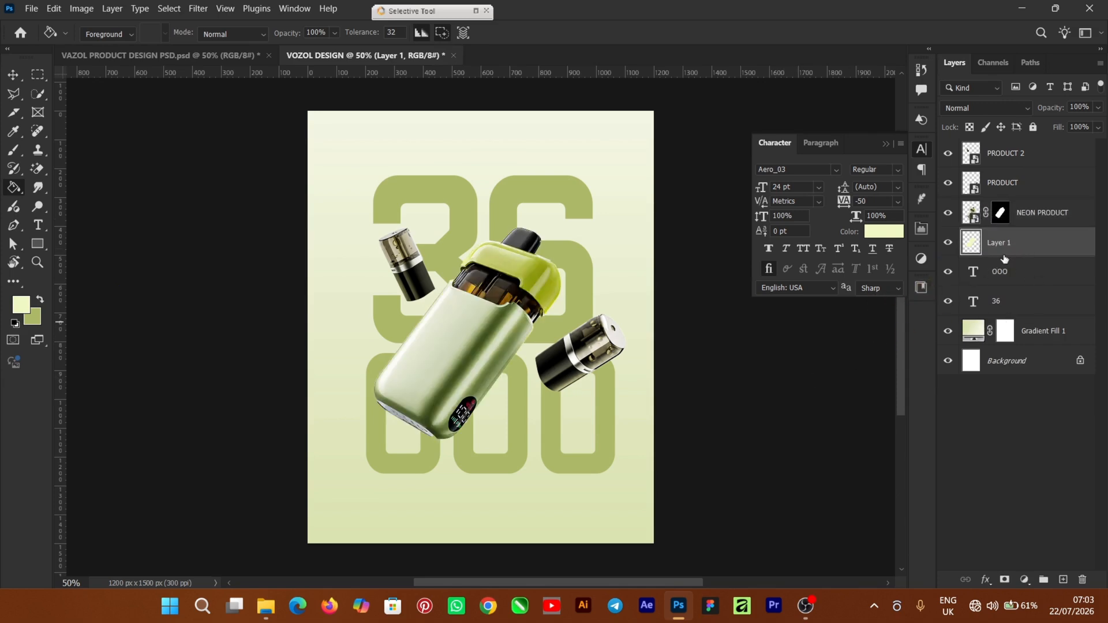
Convert the merged Layer 1 to a smart object and apply a Gaussian Blur with a radius of about 18 pixels.
right_click(1026, 248)
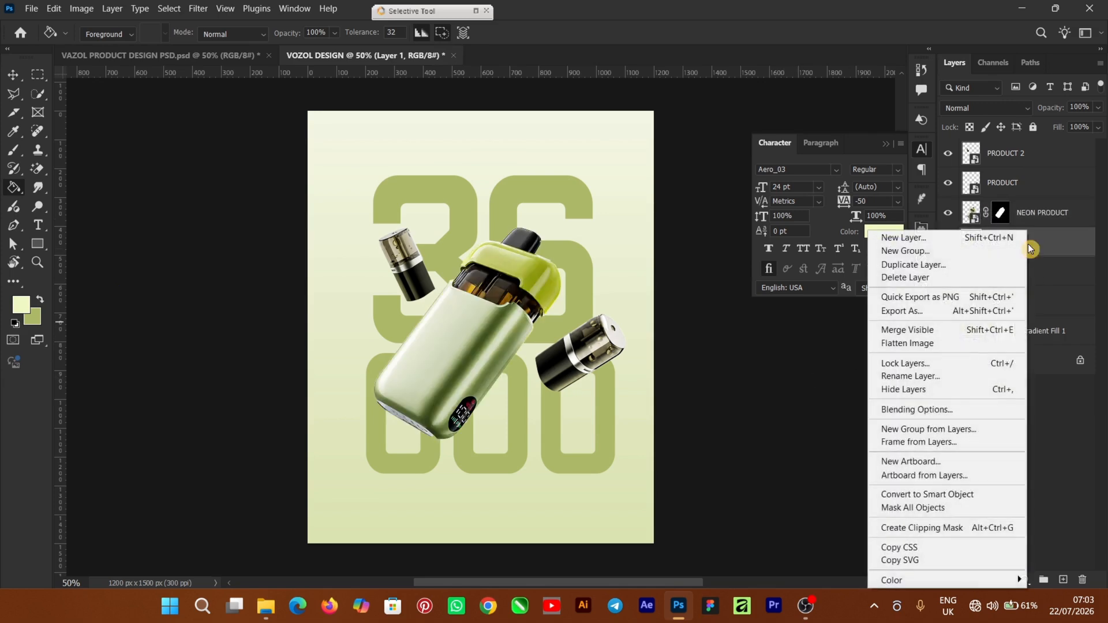
left_click(932, 495)
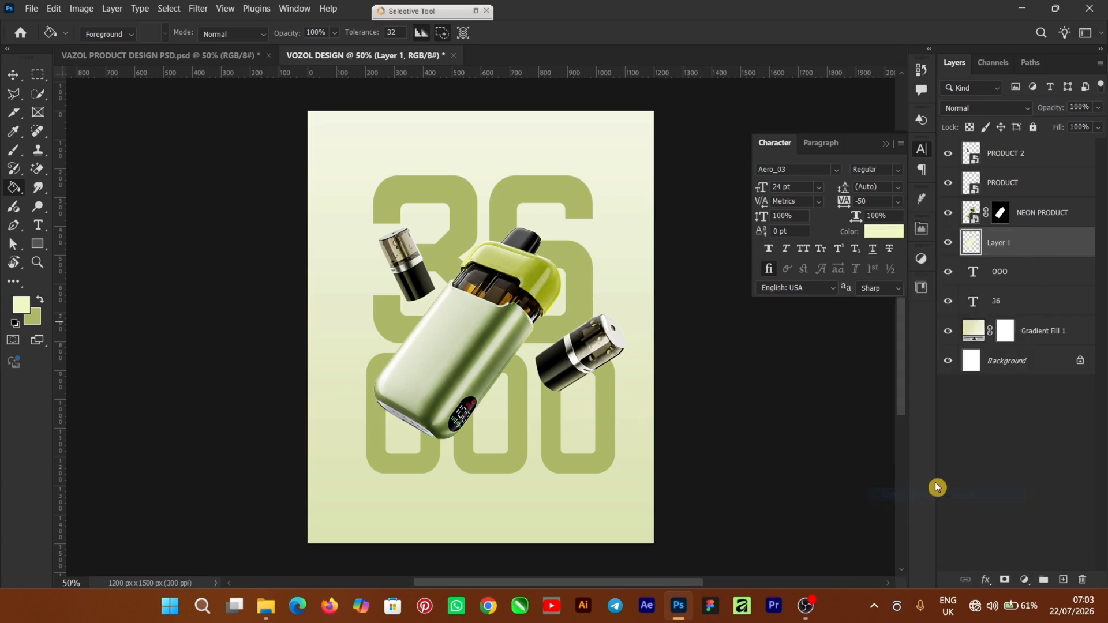
left_click(199, 14)
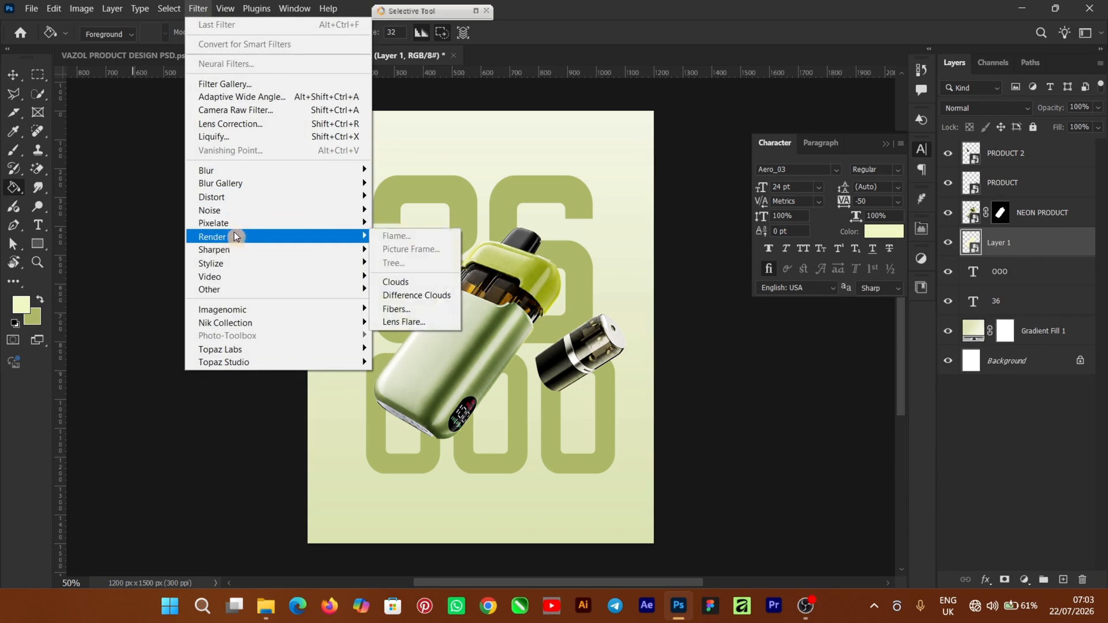
mouse_move(240, 172)
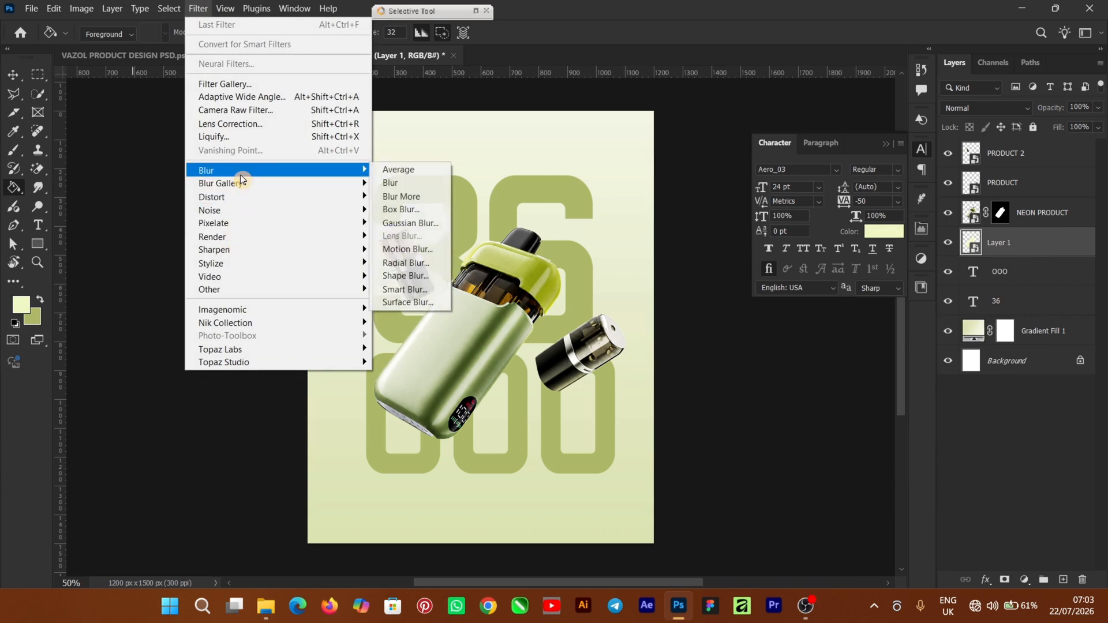
left_click(408, 224)
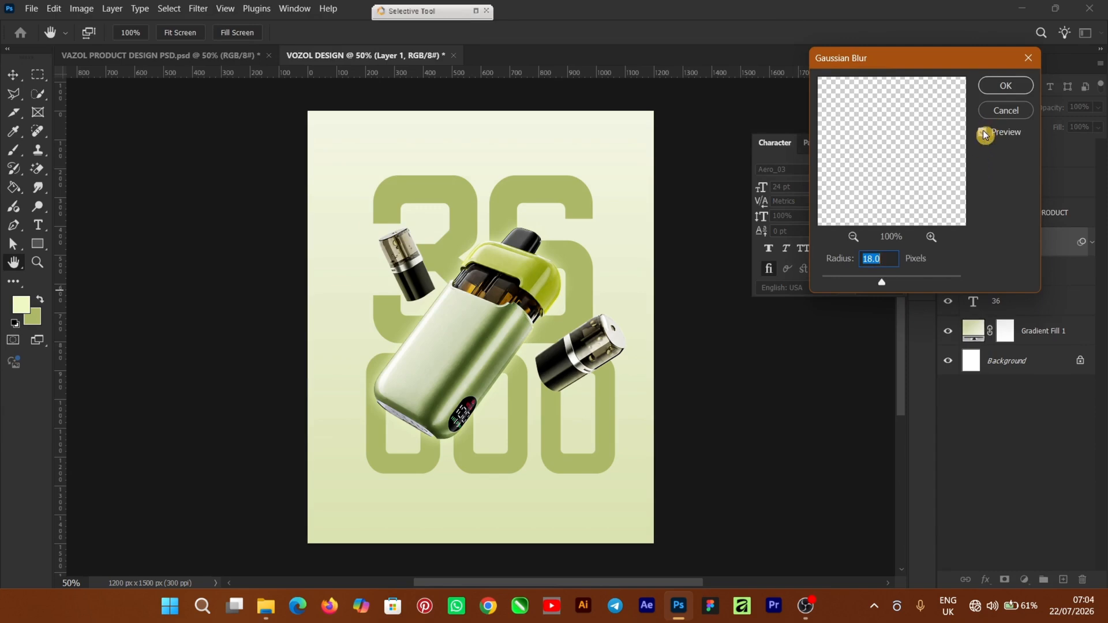
left_click_drag(882, 282, 885, 284)
left_click(990, 88)
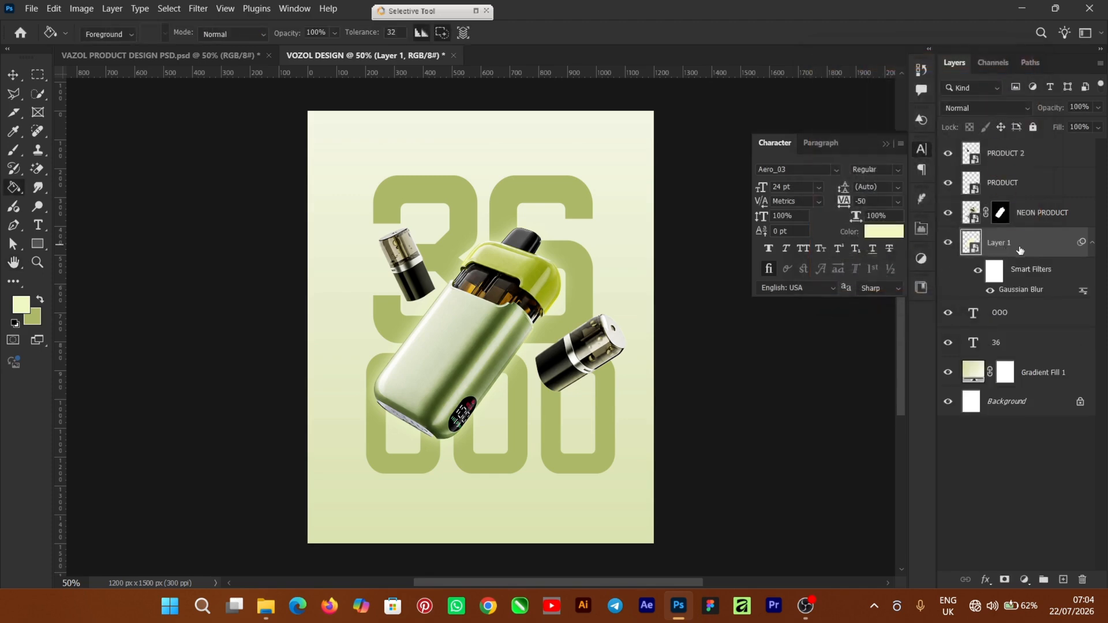
Shift the blurred Layer 1 slightly right and down so its glow falls to the lower right of the product.
key("ctrl+t")
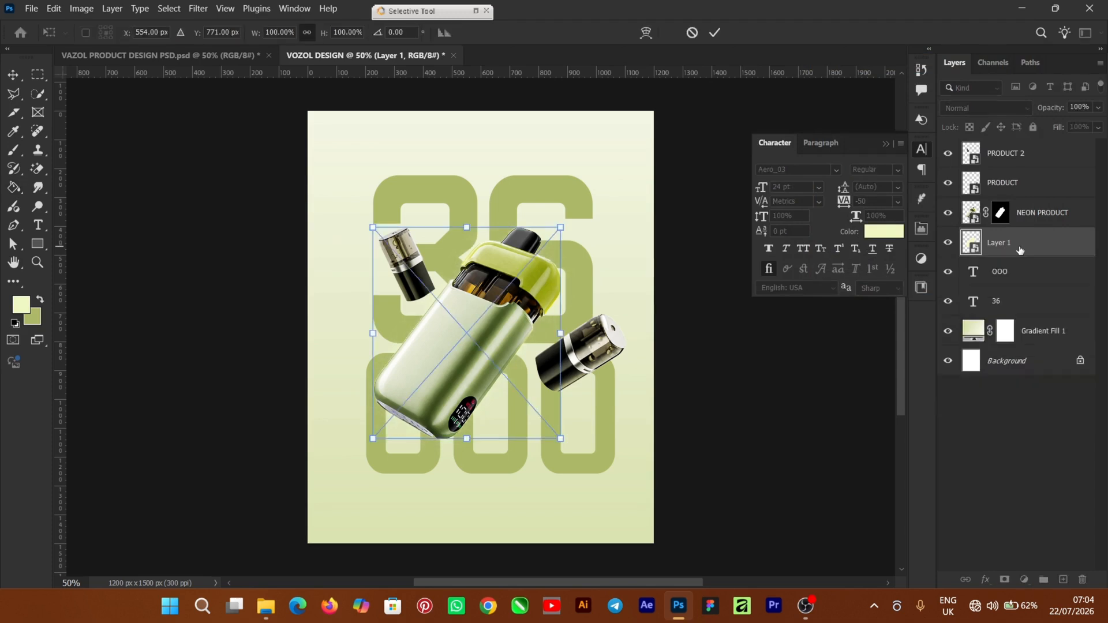
left_click_drag(467, 335, 475, 338)
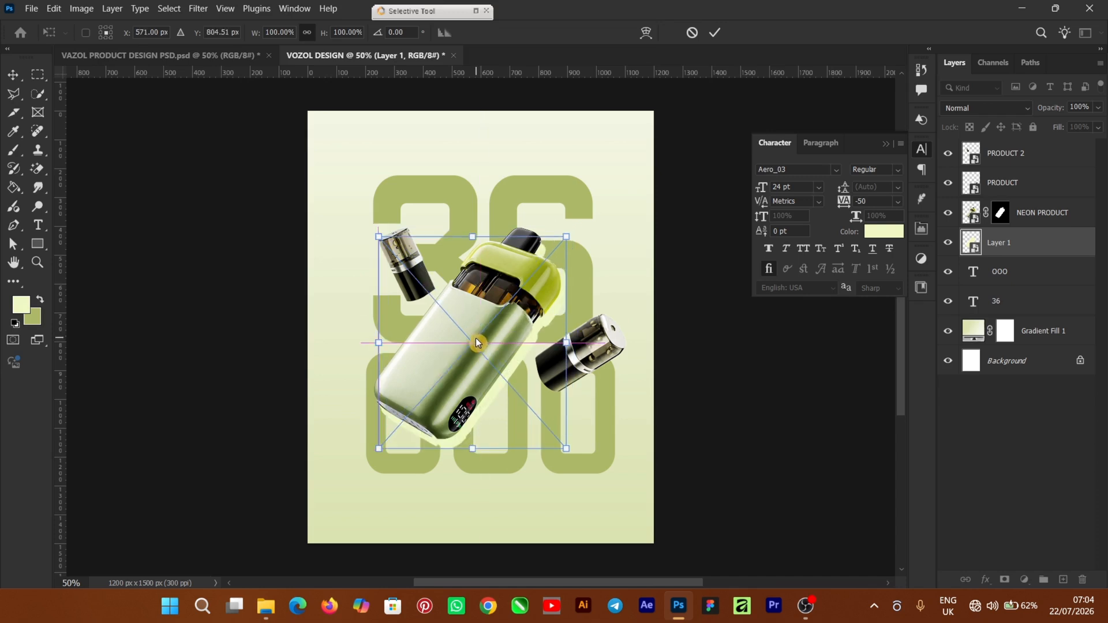
left_click(716, 36)
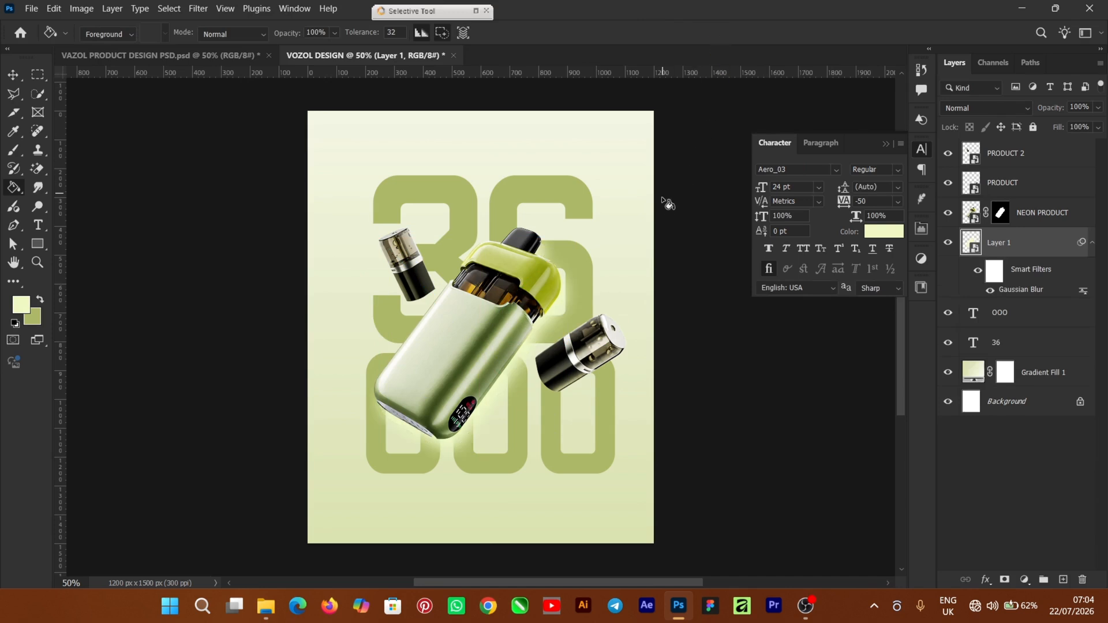
Add a layer mask to Layer 1 and paint out parts of the glow around the product with a soft black 175 px brush.
key("ctrl+plus")
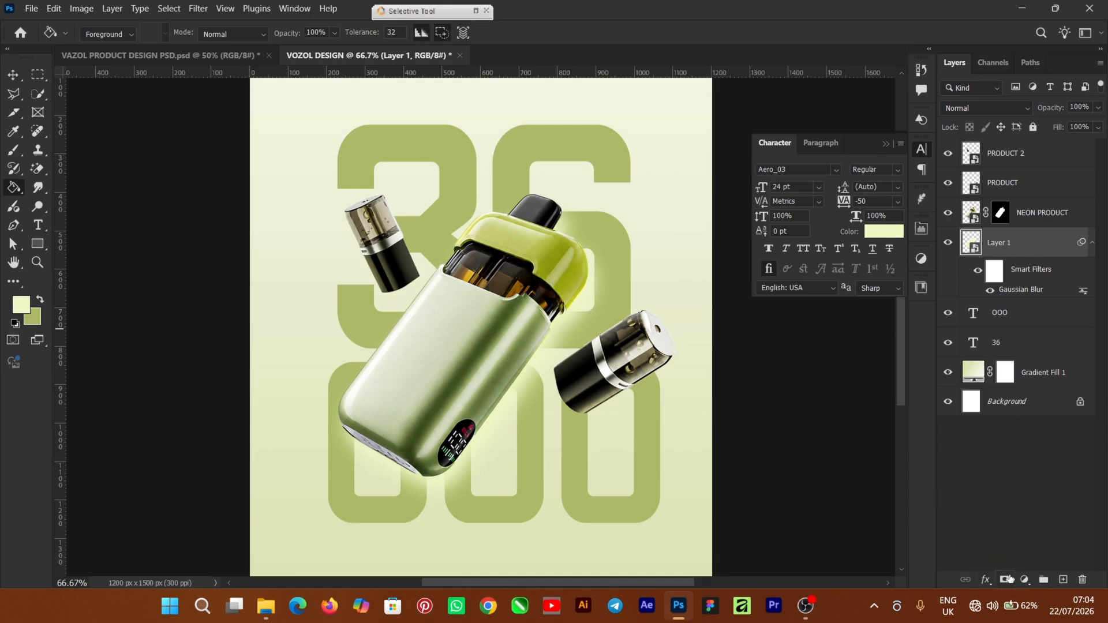
left_click(1007, 580)
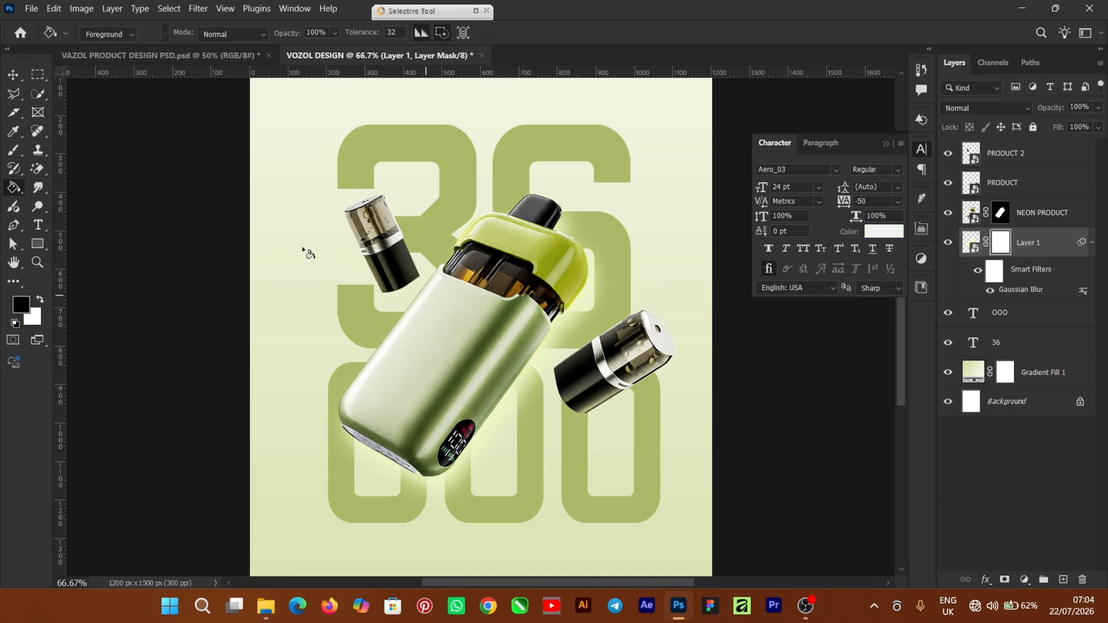
left_click(14, 153)
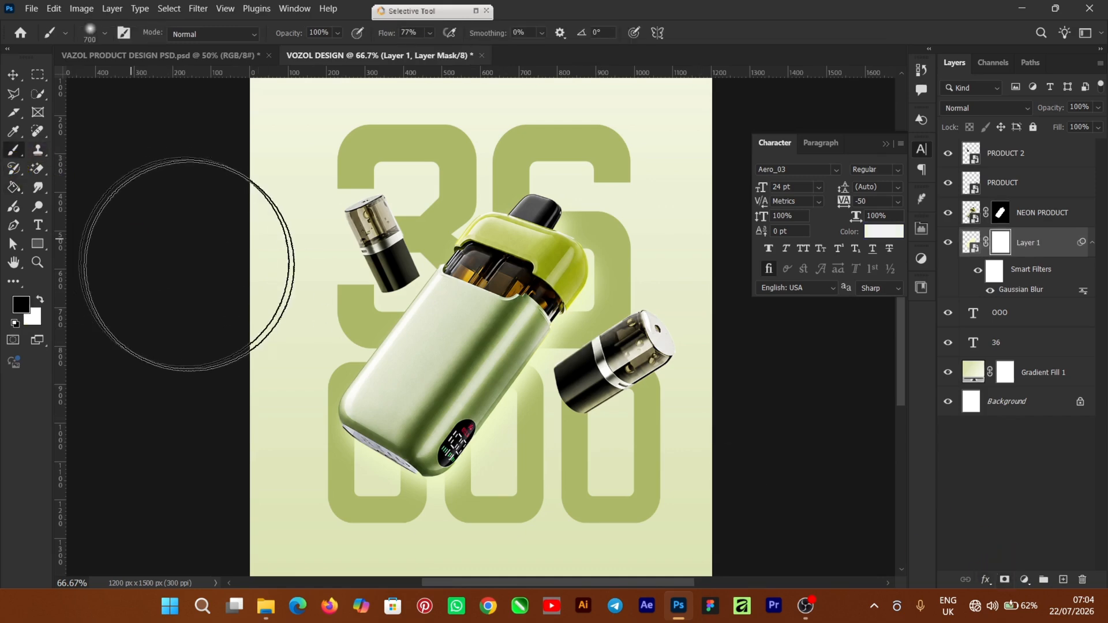
key("bracketleft")
key("bracketleft")
key("bracketleft")
key("bracketleft")
key("bracketleft")
key("bracketleft")
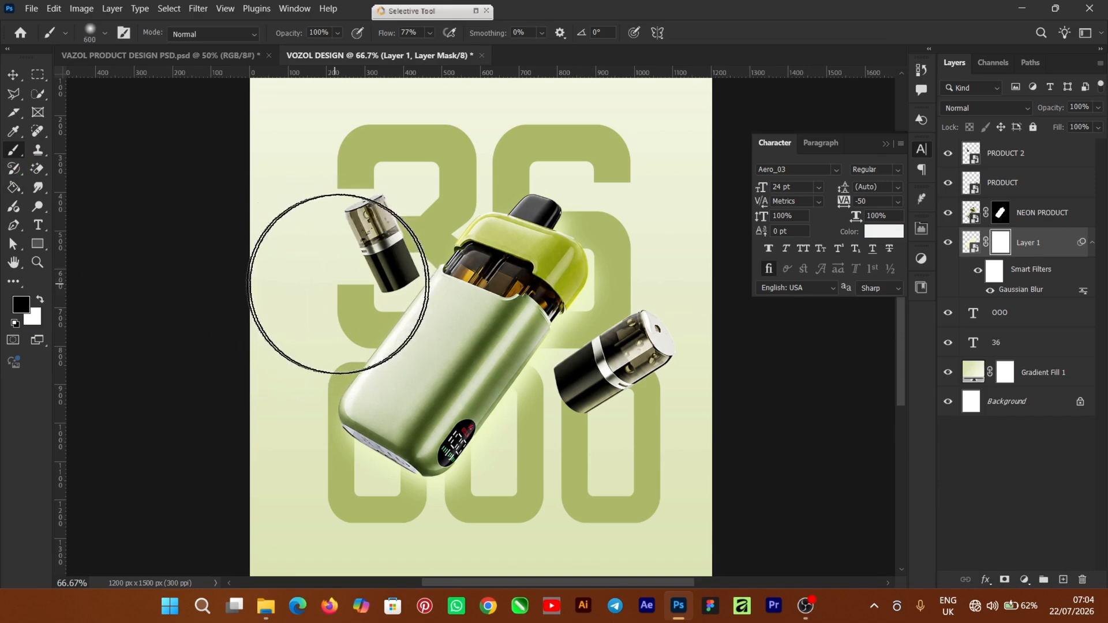
key("bracketleft")
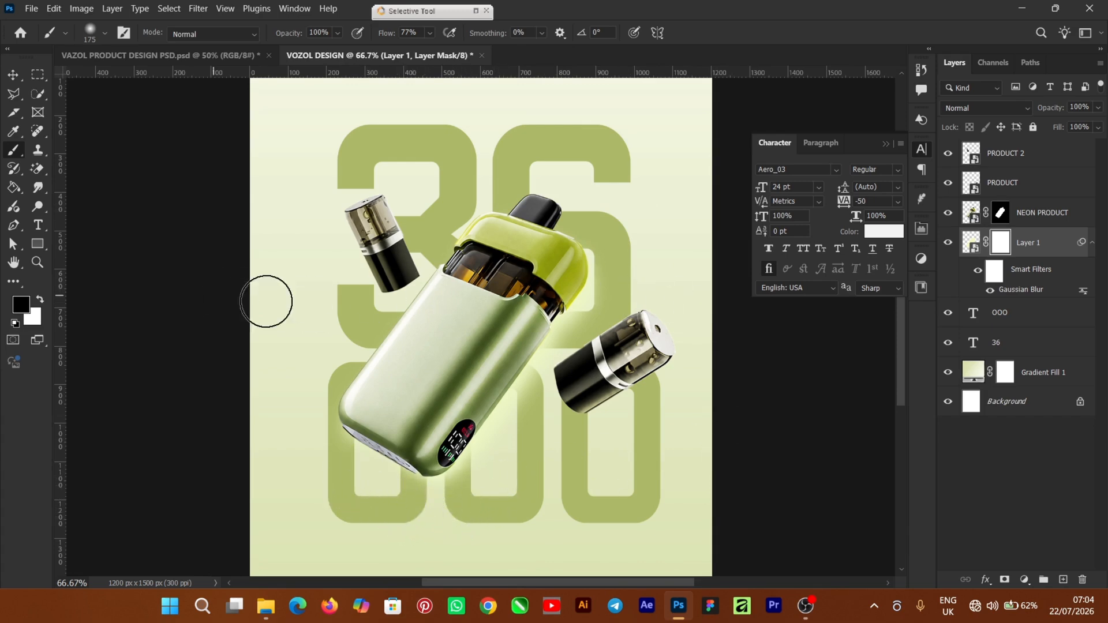
left_click(16, 80)
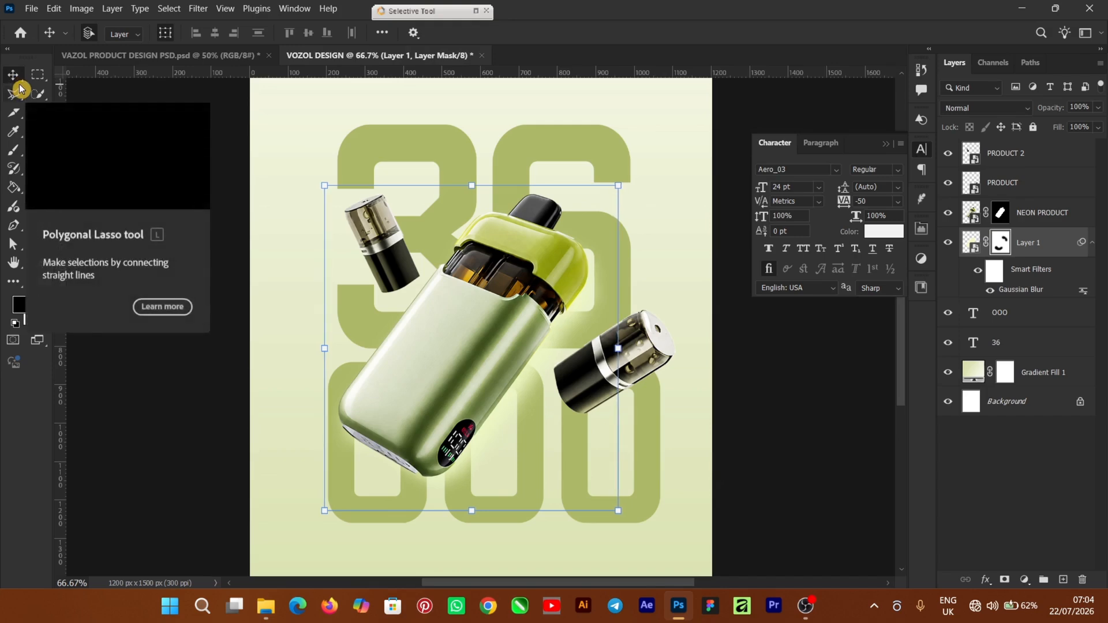
left_click(774, 381)
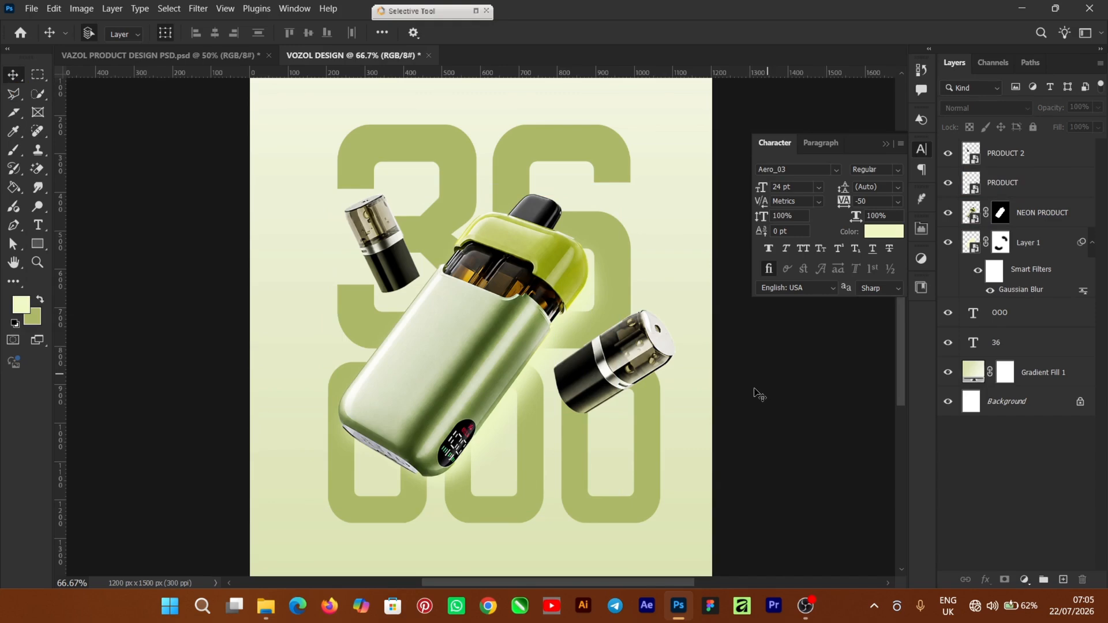
left_click(747, 364)
left_click(901, 415)
left_click(724, 375)
left_click(626, 353)
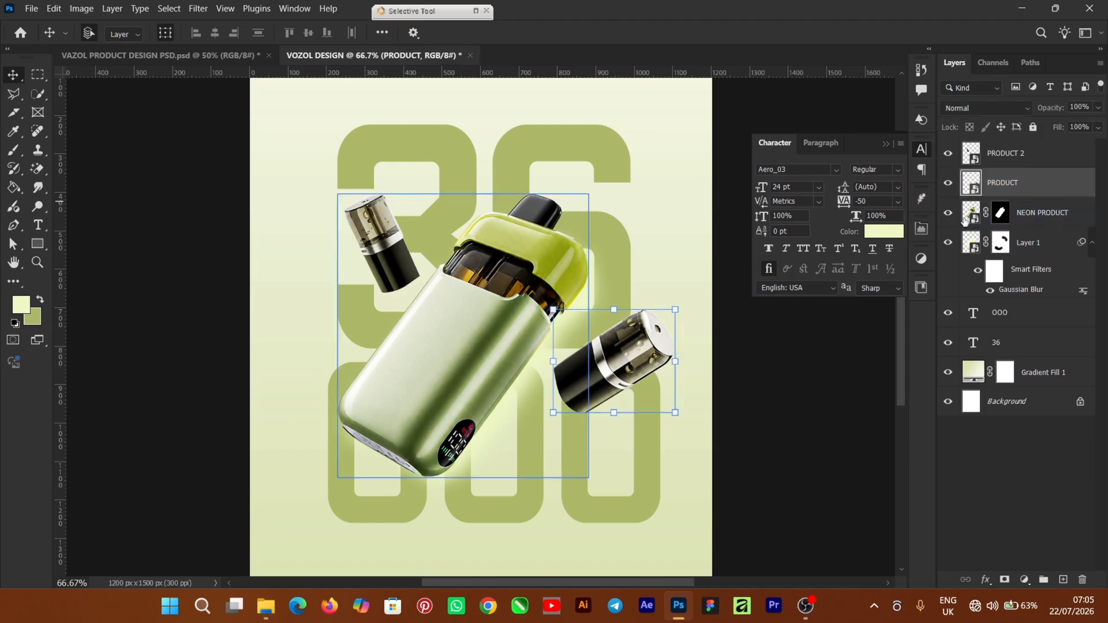
Add a blank layer directly above the OOO text layer and set the foreground colour to black (#000000).
left_click(1042, 313)
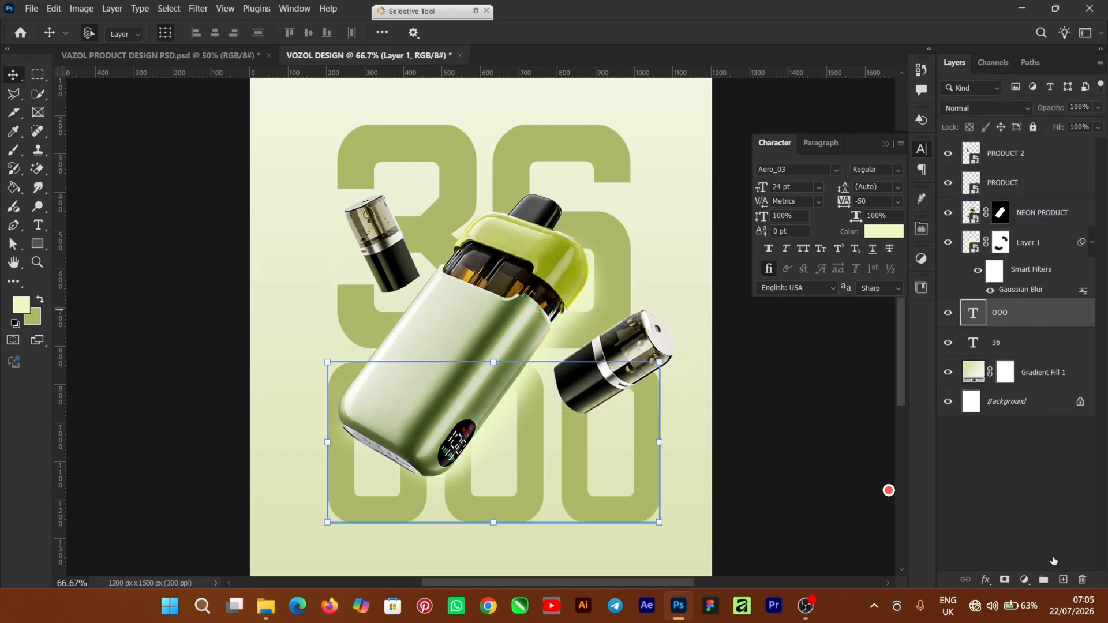
key("ctrl+shift+alt+n")
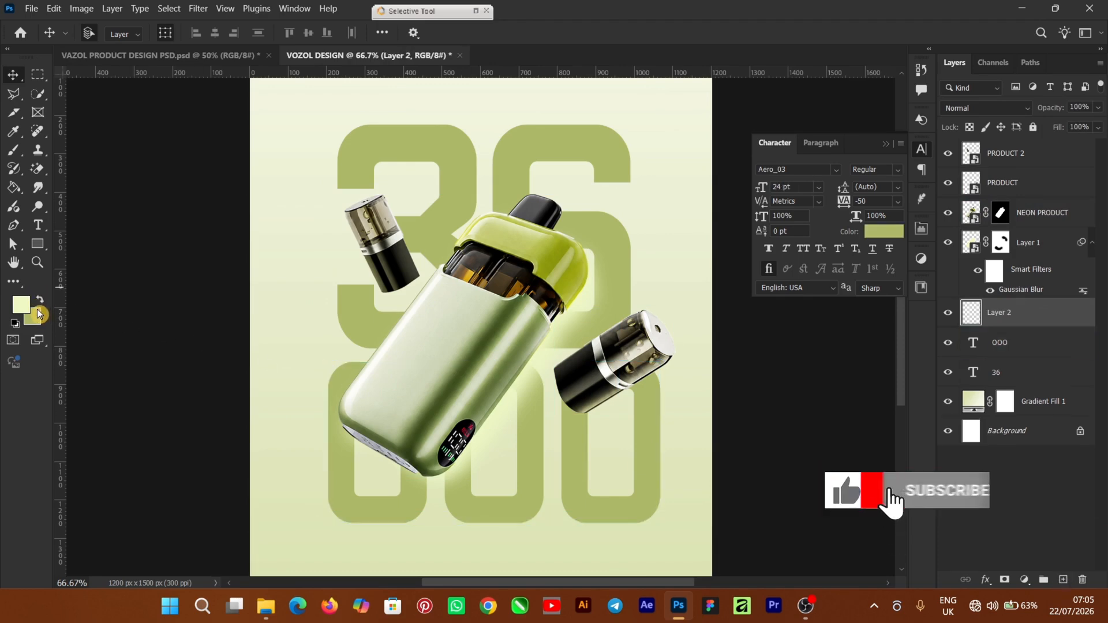
left_click(39, 301)
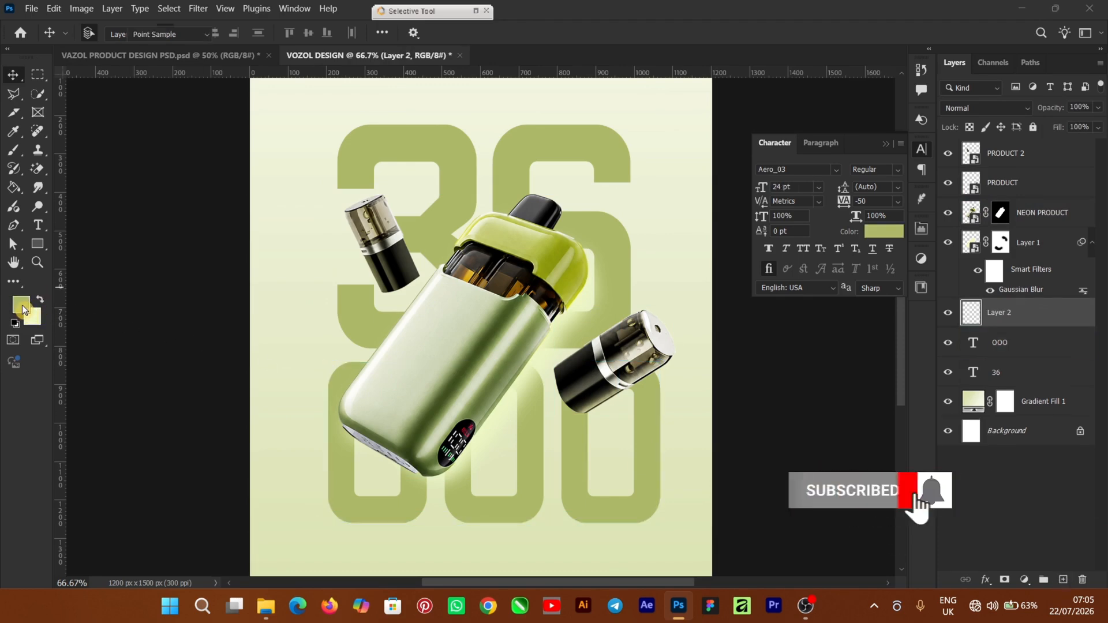
left_click(22, 306)
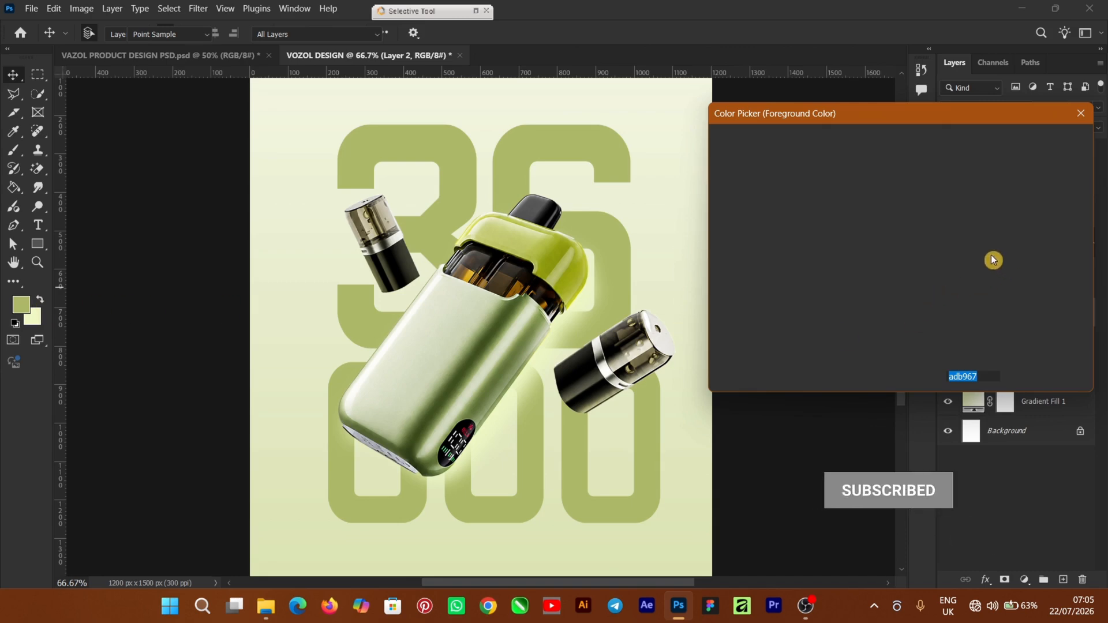
left_click_drag(773, 304, 714, 333)
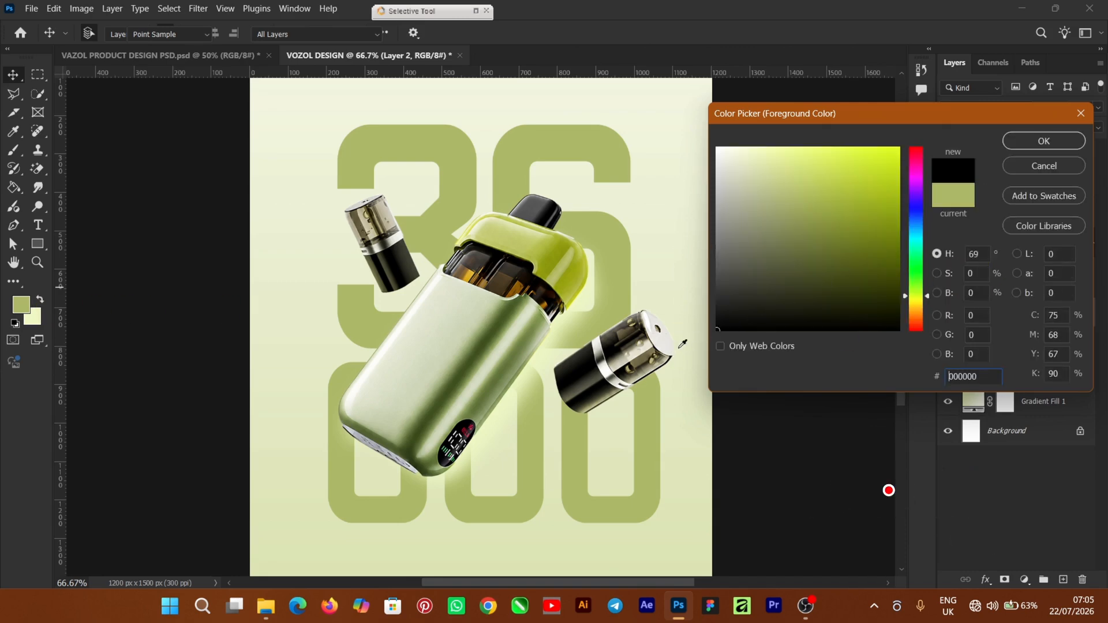
left_click(1061, 144)
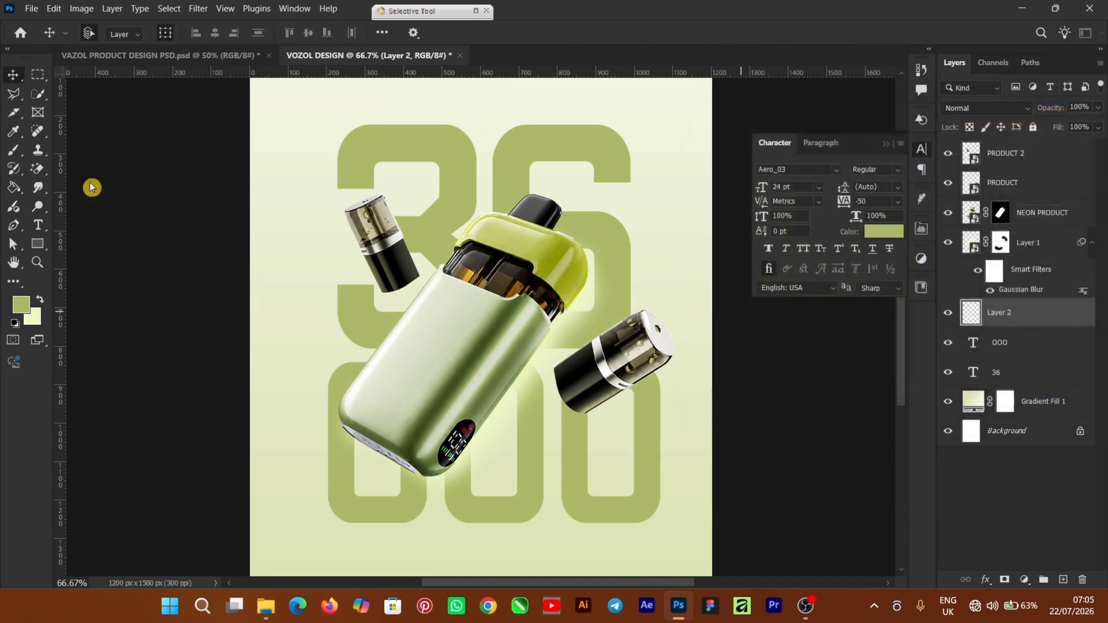
Paint a shadow on Layer 2 beside the right side of the product's cap with a soft round black 250 px brush.
left_click(13, 150)
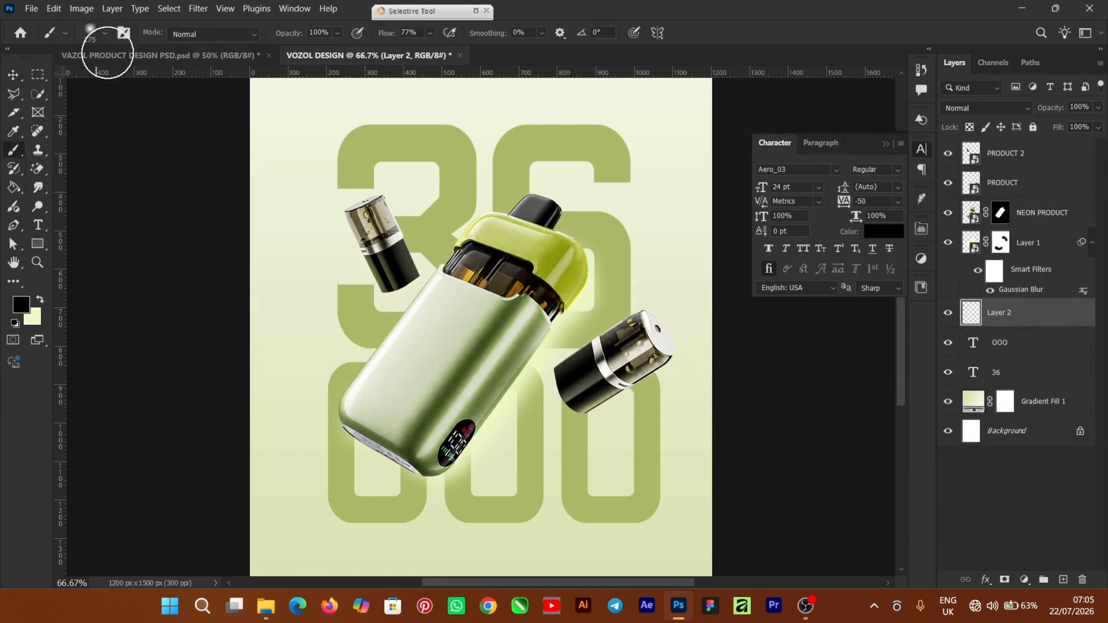
left_click(101, 35)
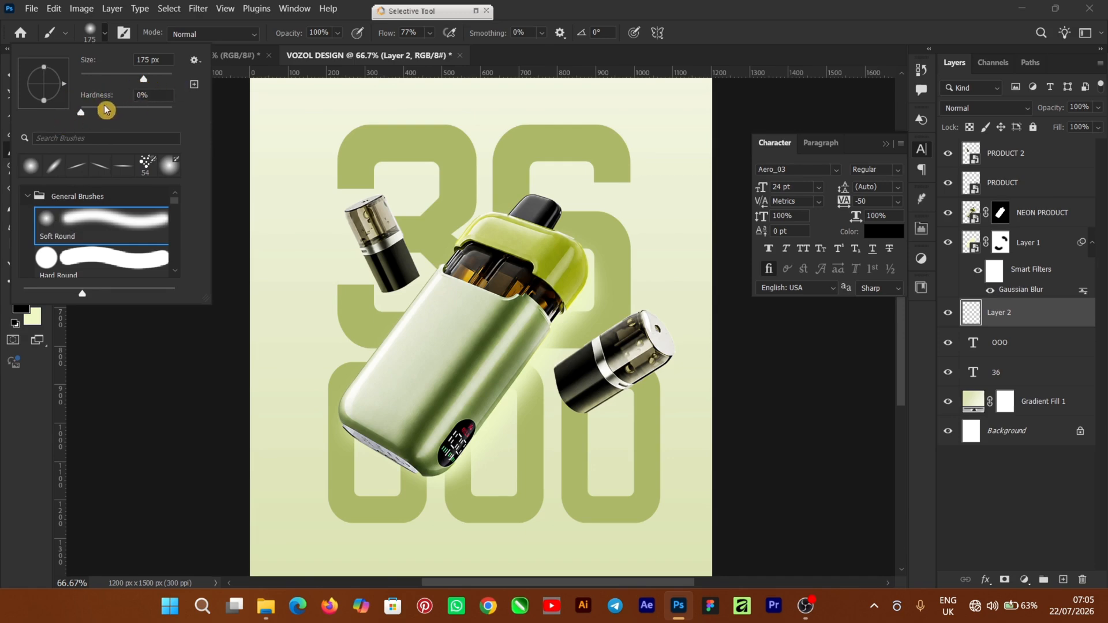
left_click(520, 14)
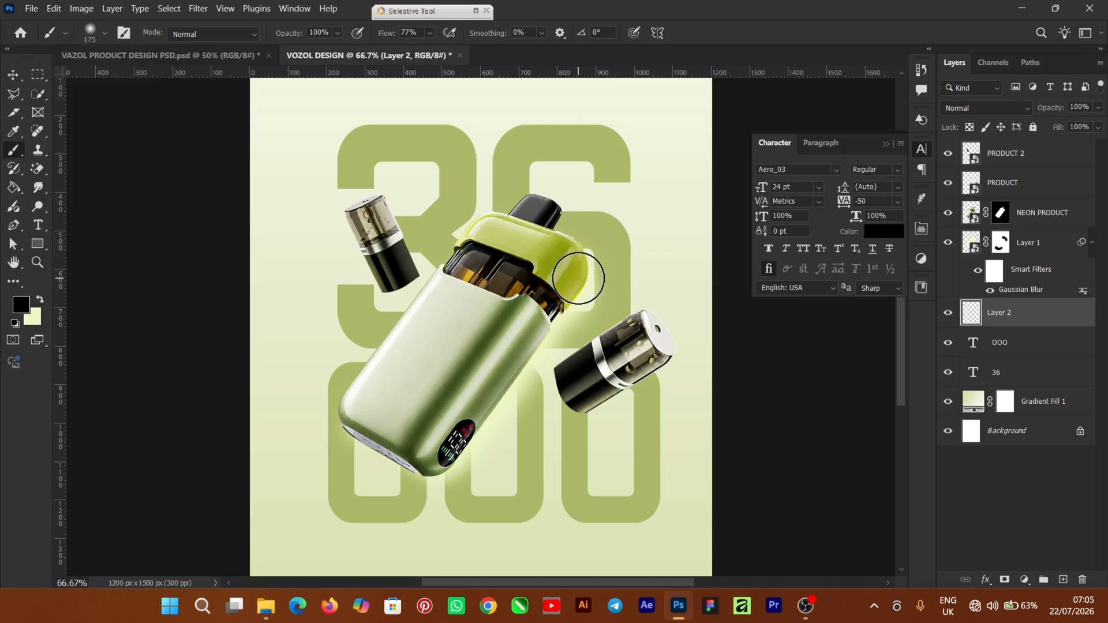
key("bracketright")
key("bracketright")
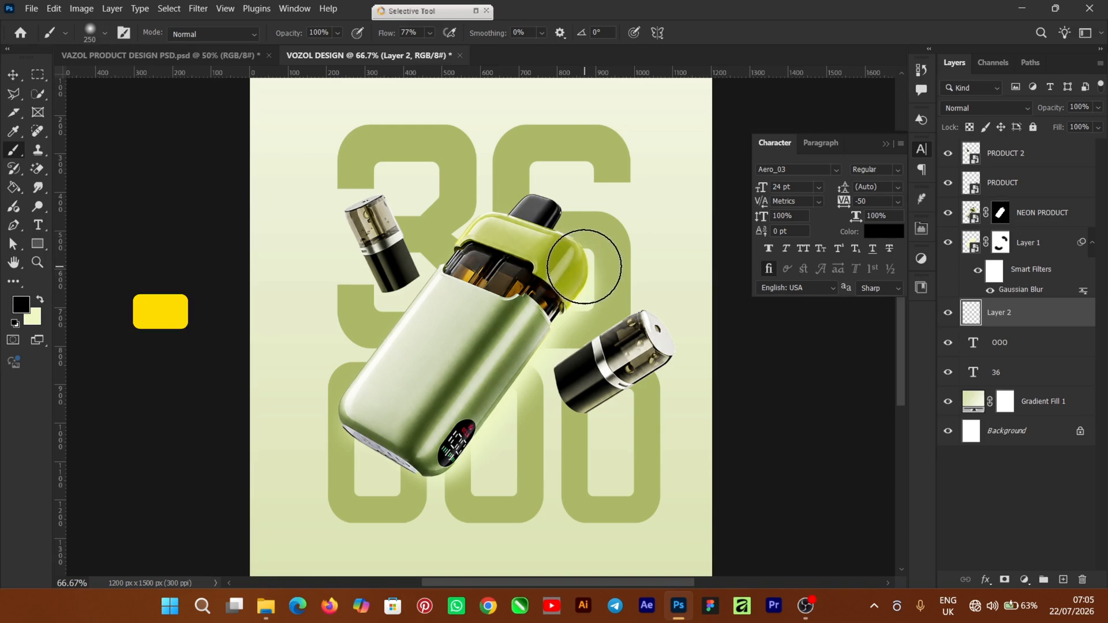
left_click(586, 266)
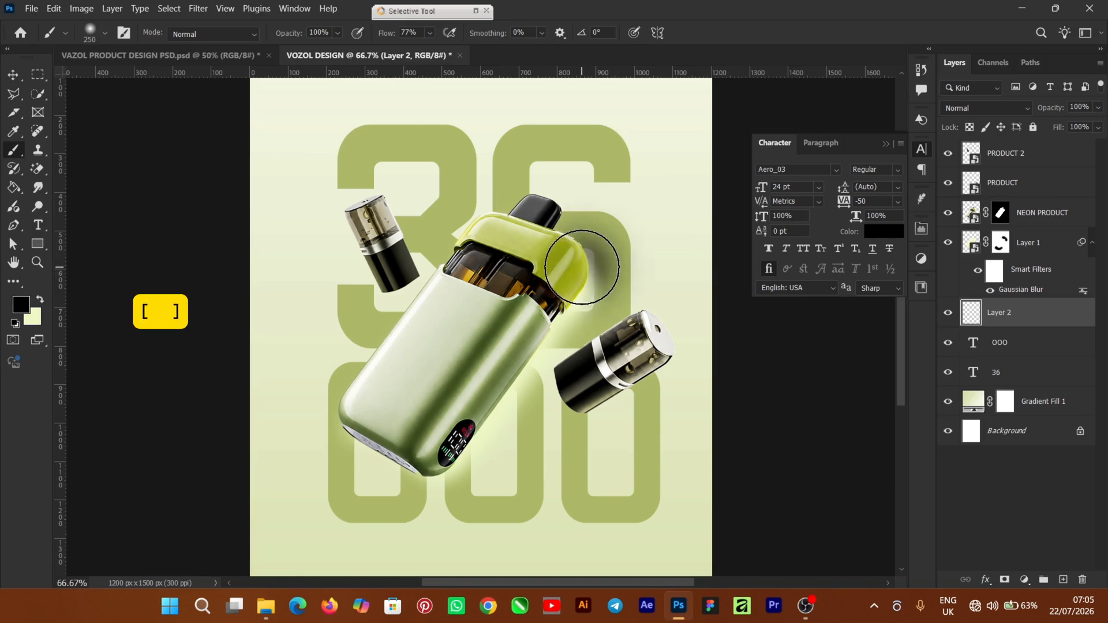
Add a blank layer above Layer 2, and deepen the shadow beside the product's cap on Layer 2 with more black.
left_click(1063, 580)
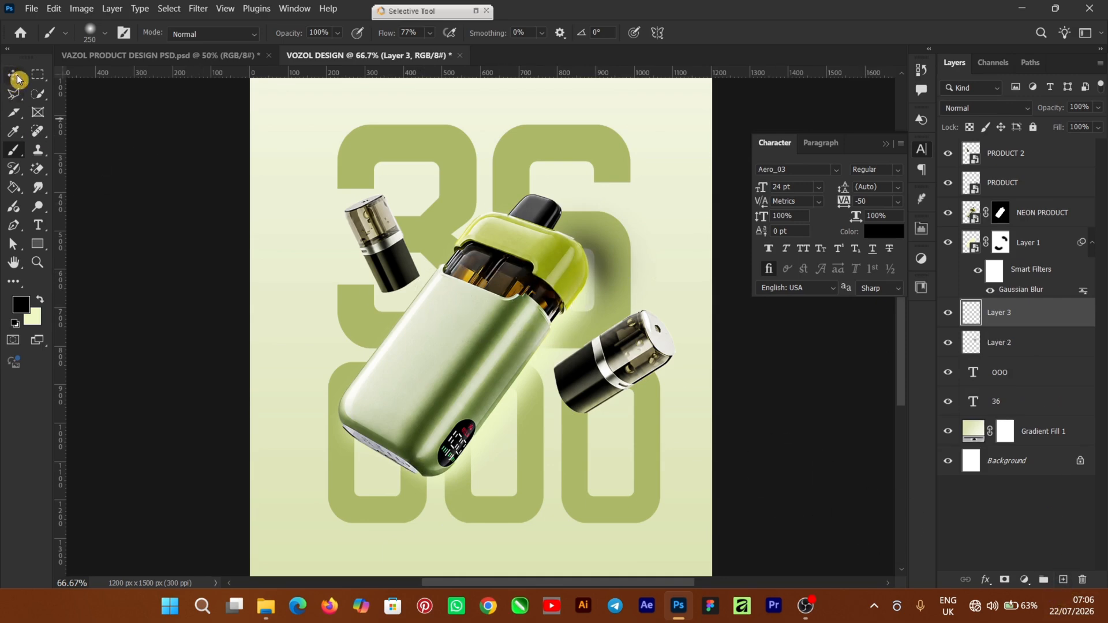
left_click(1020, 346)
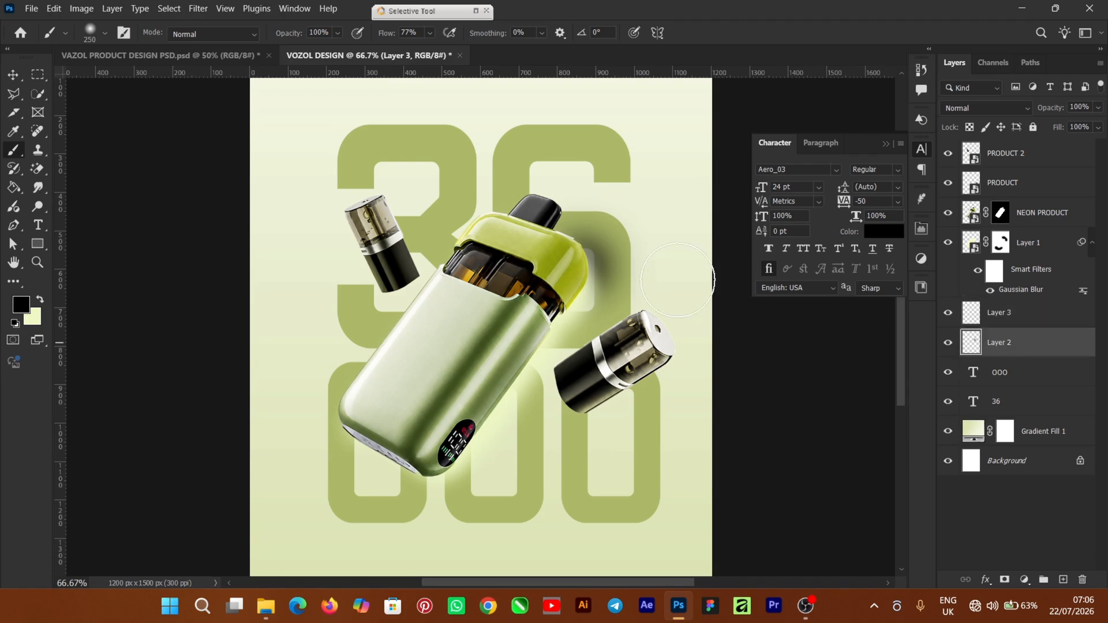
left_click(594, 266)
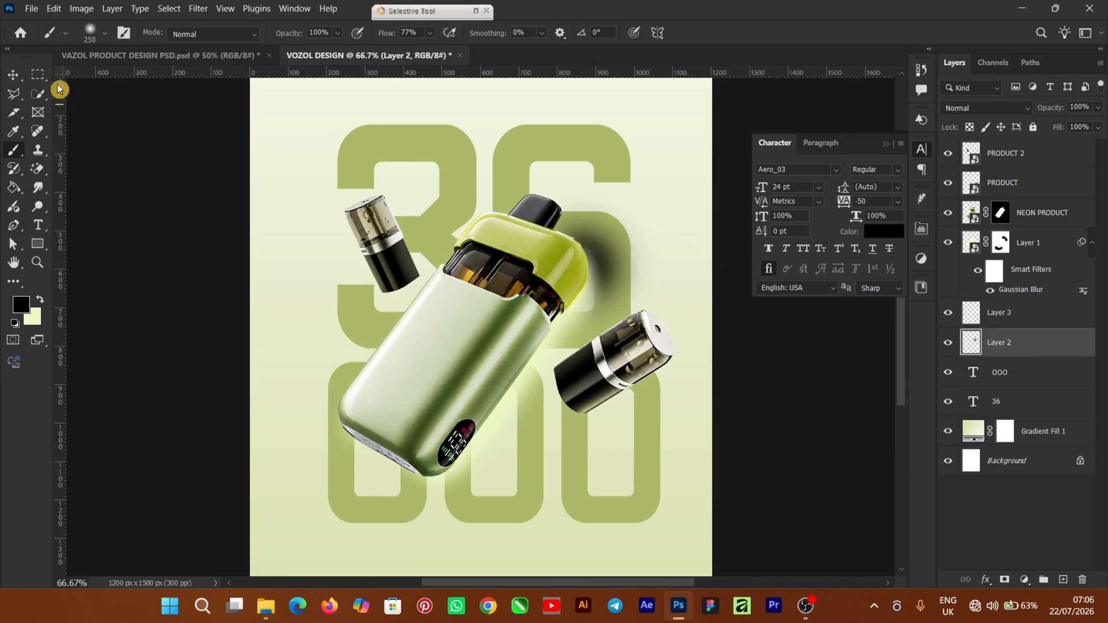
Lower Layer 2's opacity to 55% and move its shadow slightly left and down, closer to the product's cap.
left_click(13, 74)
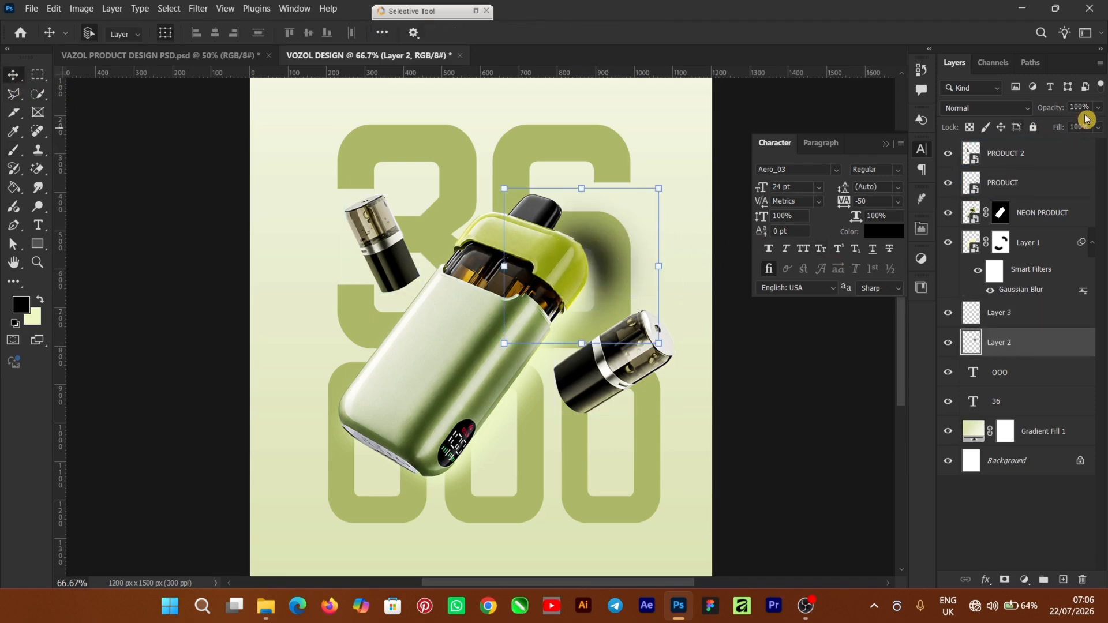
left_click(1097, 128)
left_click_drag(1066, 134, 1066, 133)
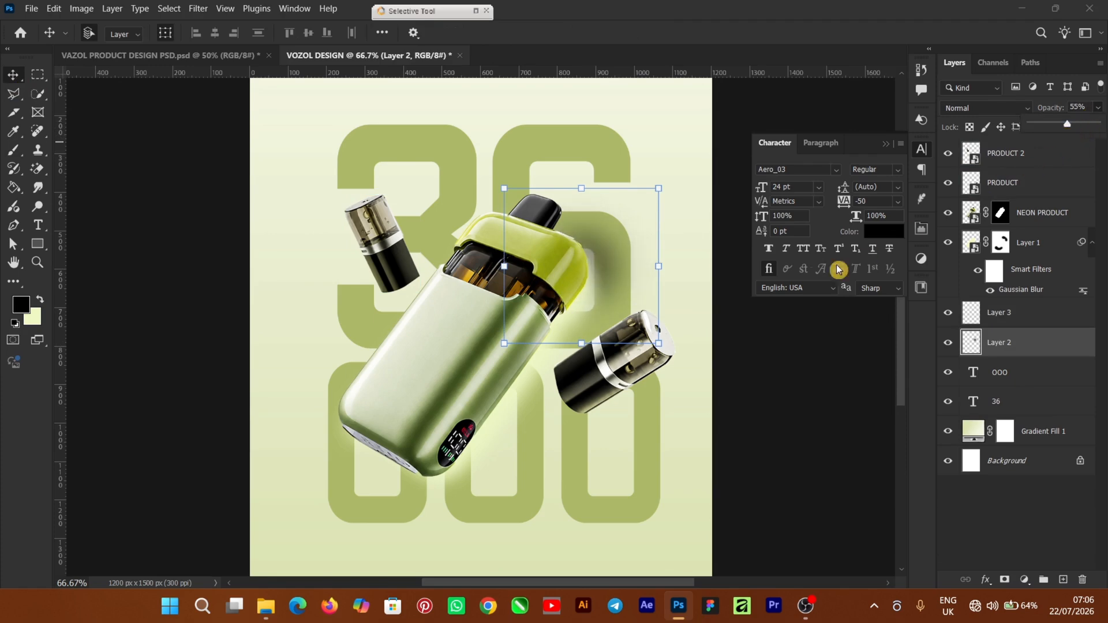
left_click(612, 243)
left_click_drag(612, 244, 603, 249)
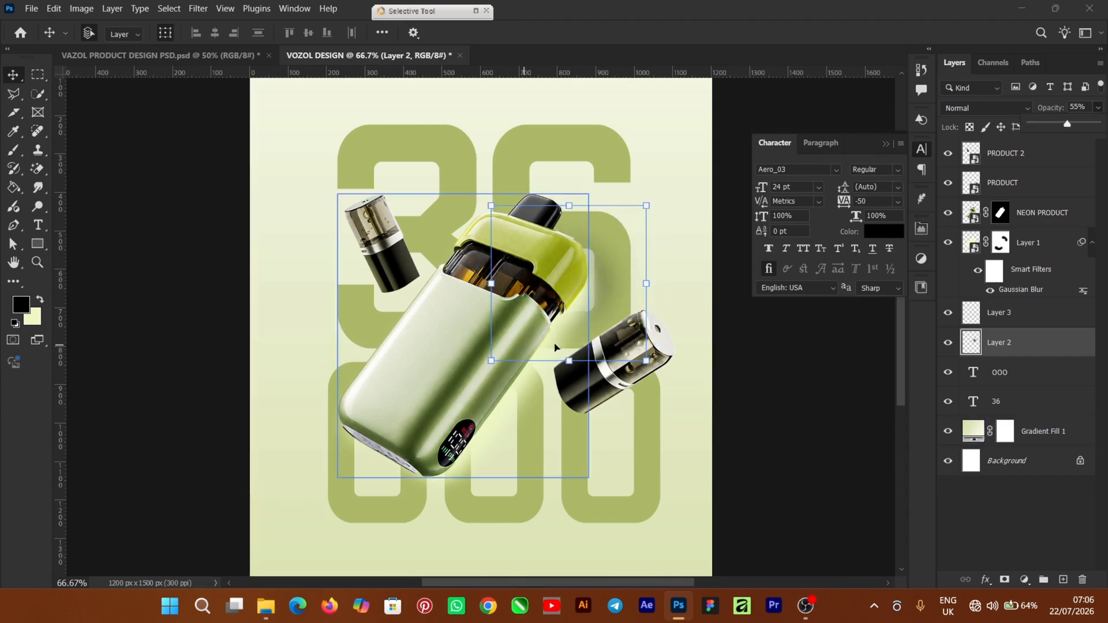
left_click(806, 365)
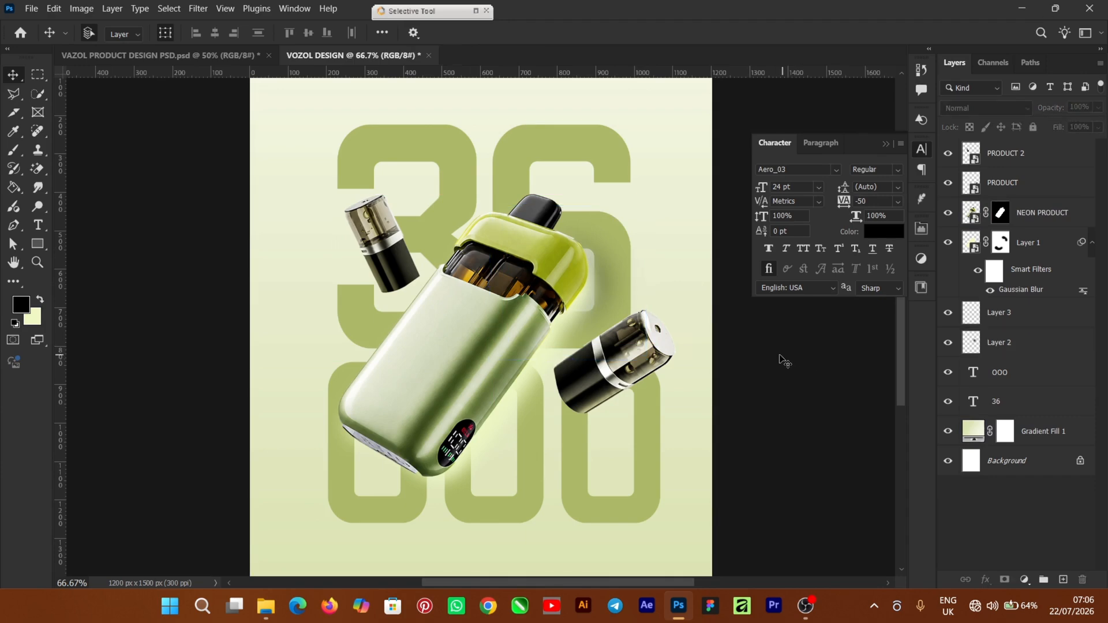
Paint a soft black shadow on Layer 3 beneath the product's base and nudge it slightly up toward the base.
left_click(1002, 315)
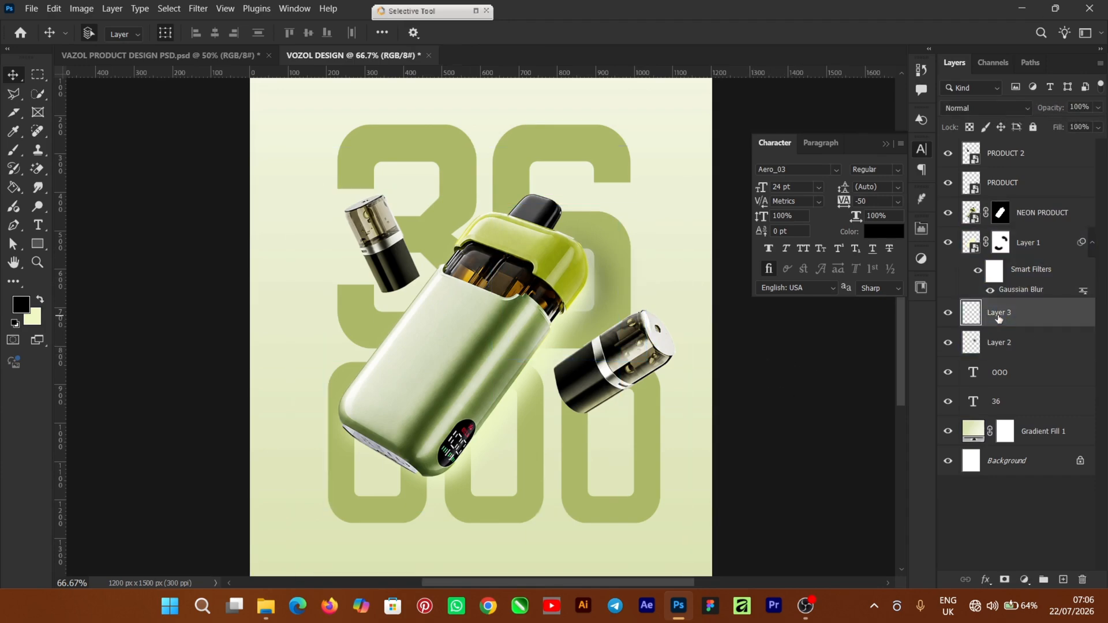
left_click(14, 154)
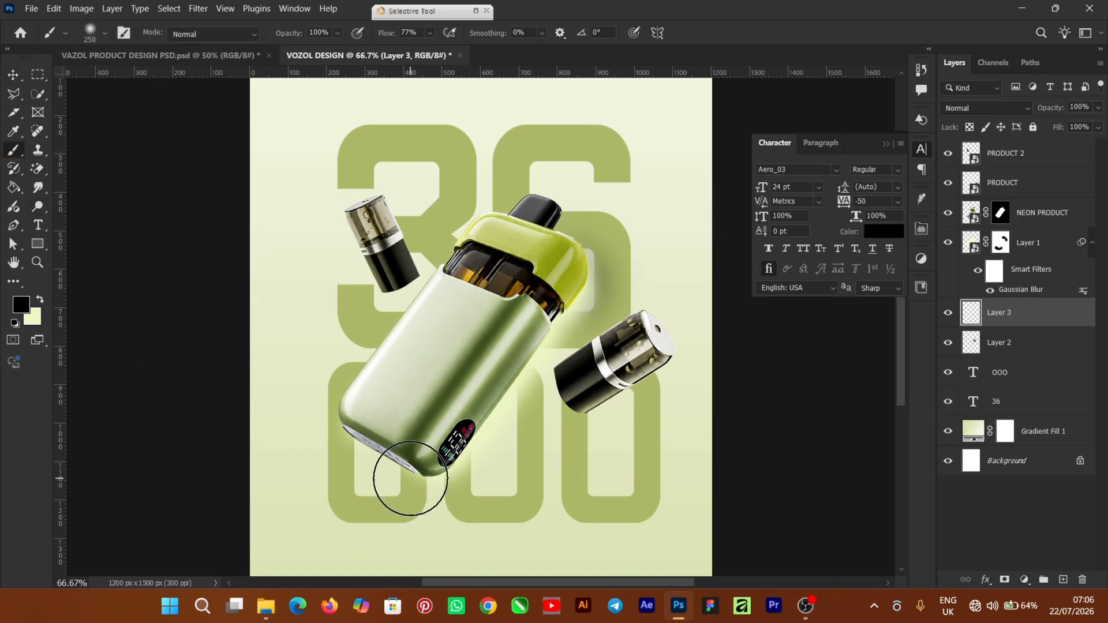
left_click_drag(406, 465, 426, 507)
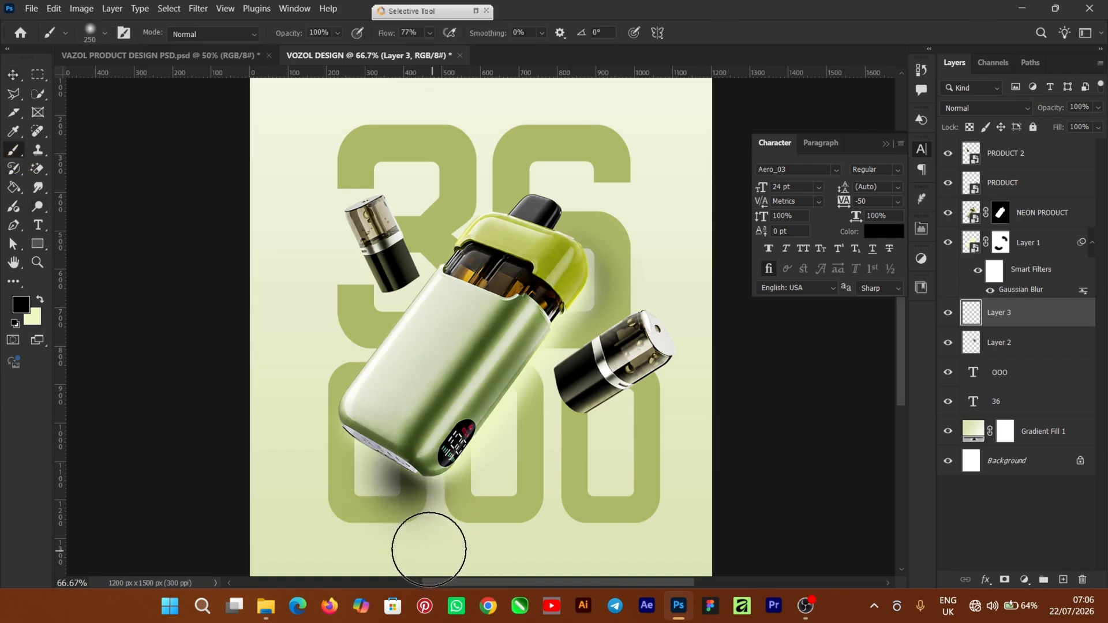
left_click(13, 75)
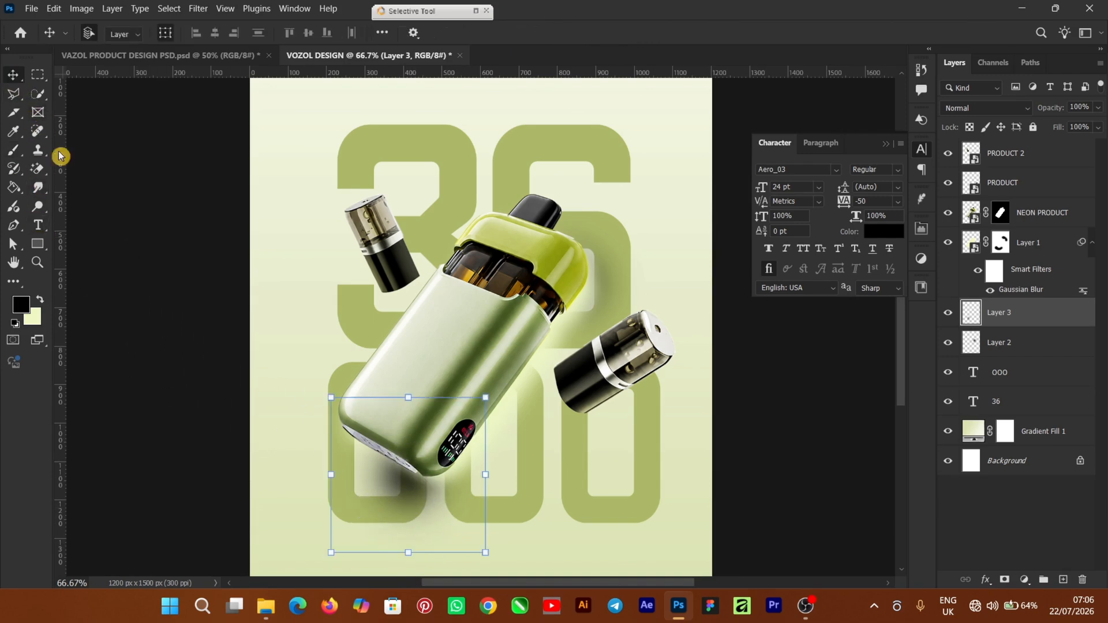
mouse_move(415, 484)
left_mouse_down()
mouse_move(416, 493)
mouse_move(415, 484)
left_mouse_up()
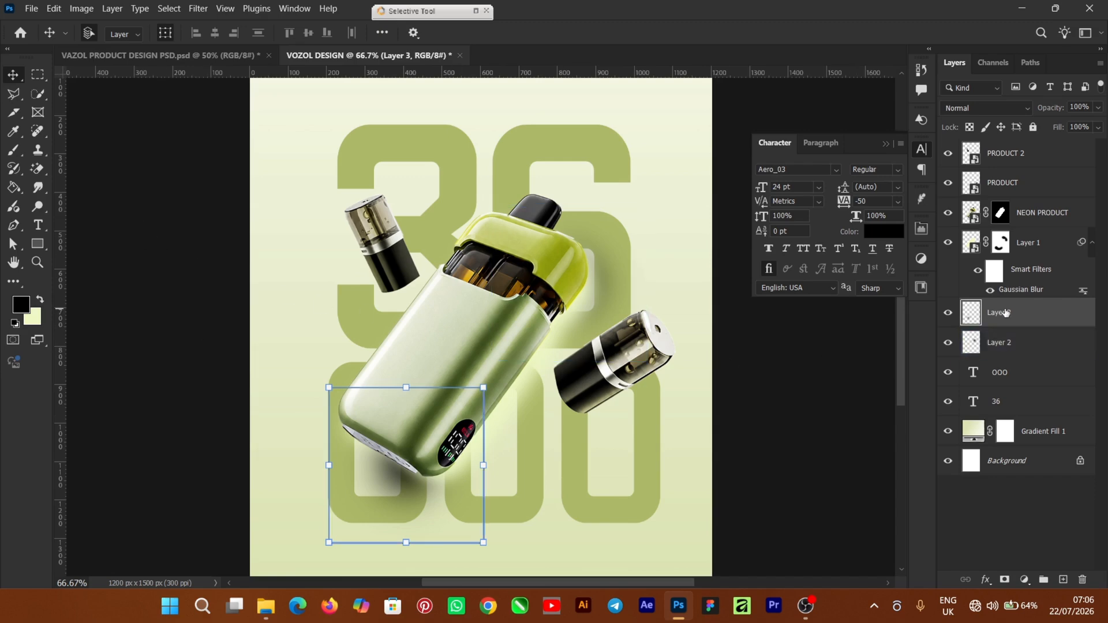
Deepen the base shadow on Layer 3 with the soft black brush and set the layer's opacity to 77%.
left_click(13, 149)
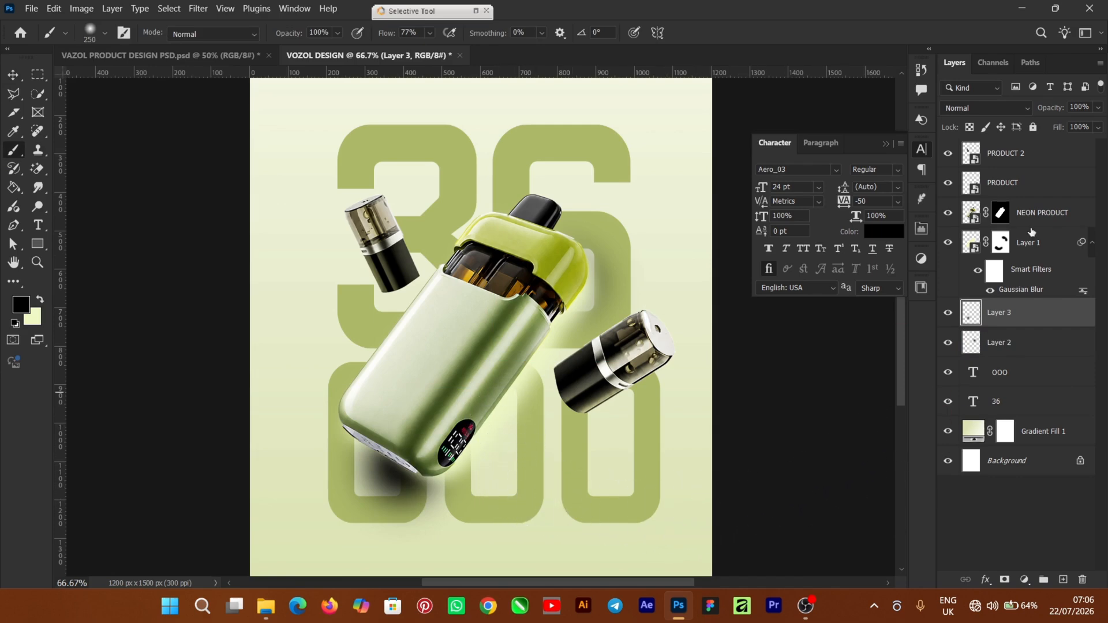
left_click(1098, 107)
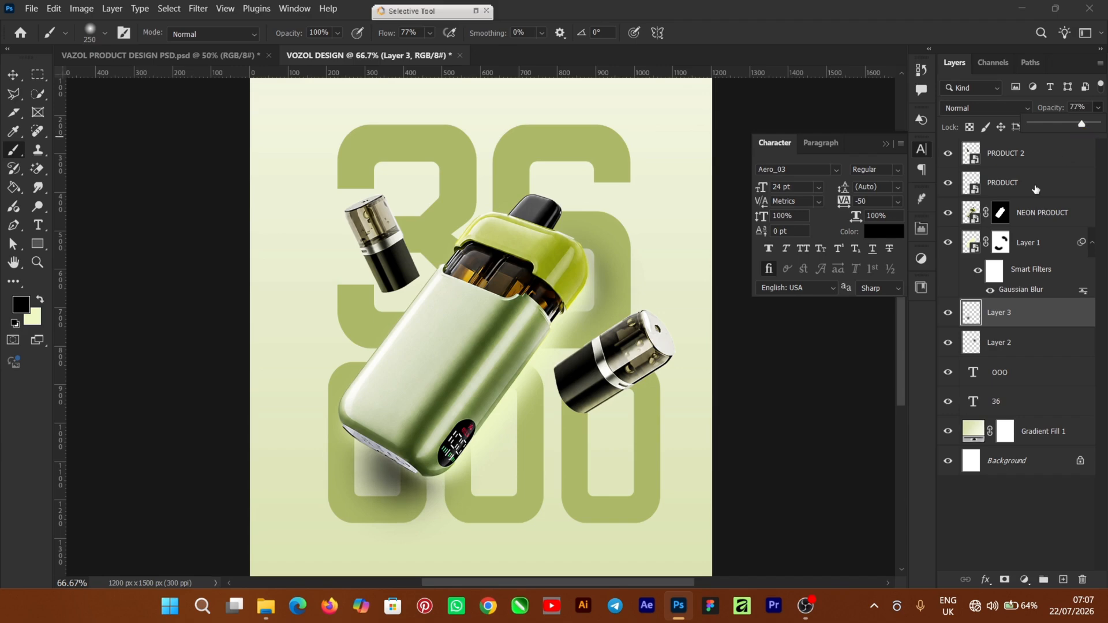
Shift the Layer 3 shadow slightly up and to the right so it tucks under the product's base.
left_click(13, 75)
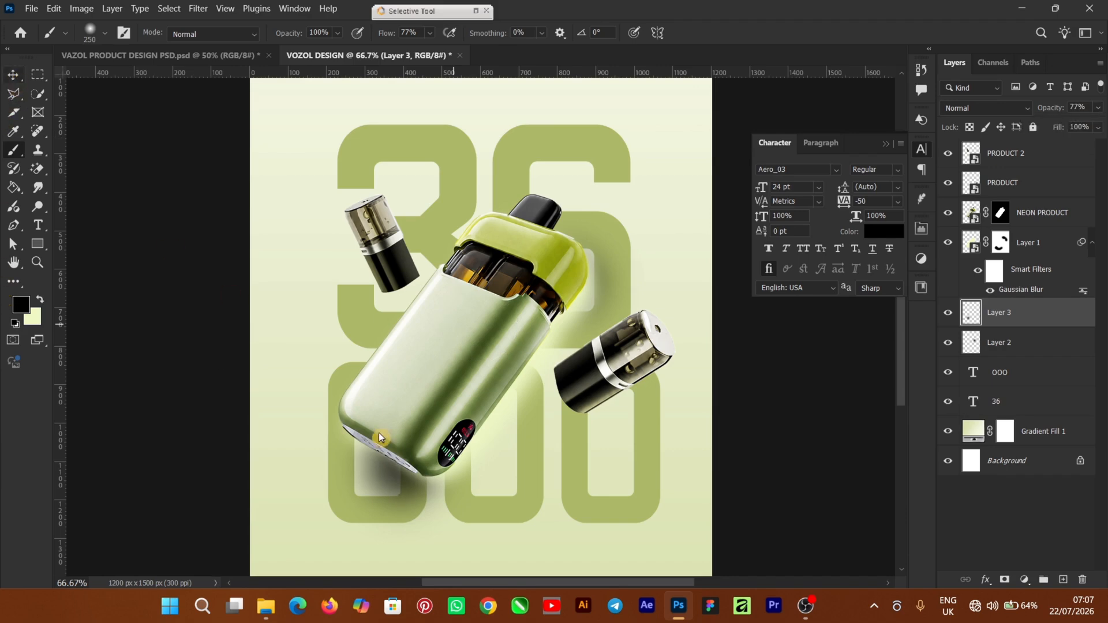
left_click(370, 476)
left_click(383, 465)
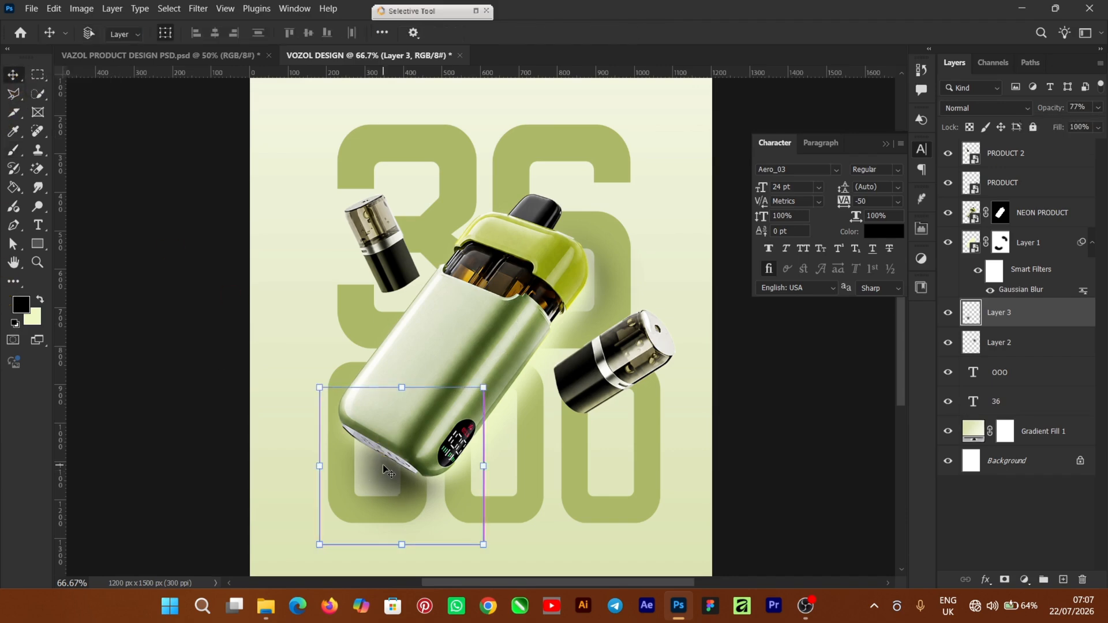
left_click_drag(381, 459, 389, 461)
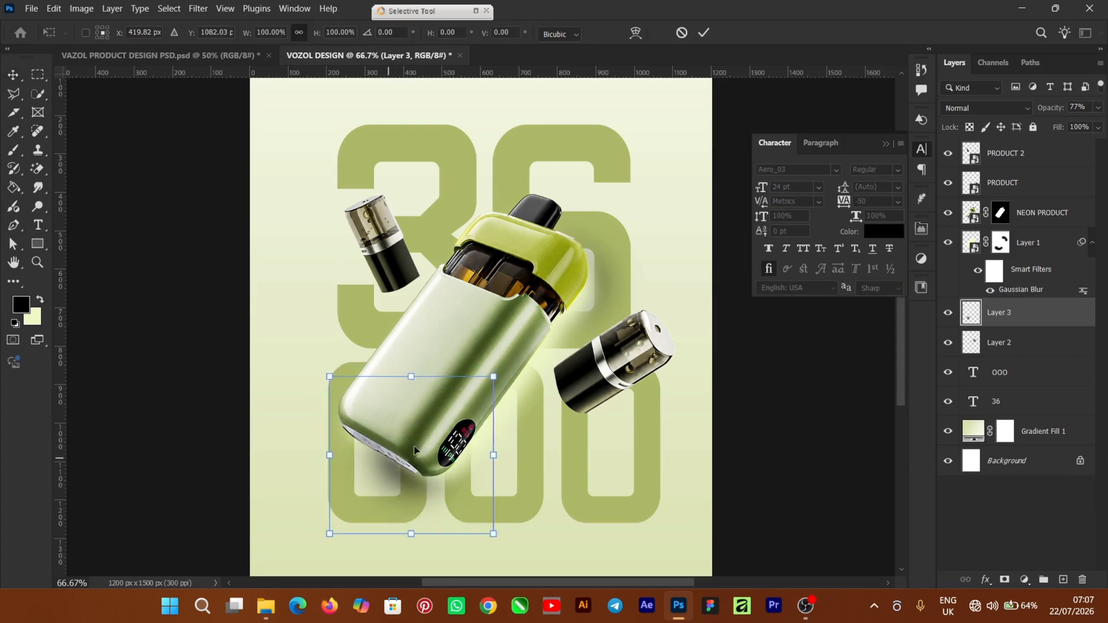
left_click(711, 34)
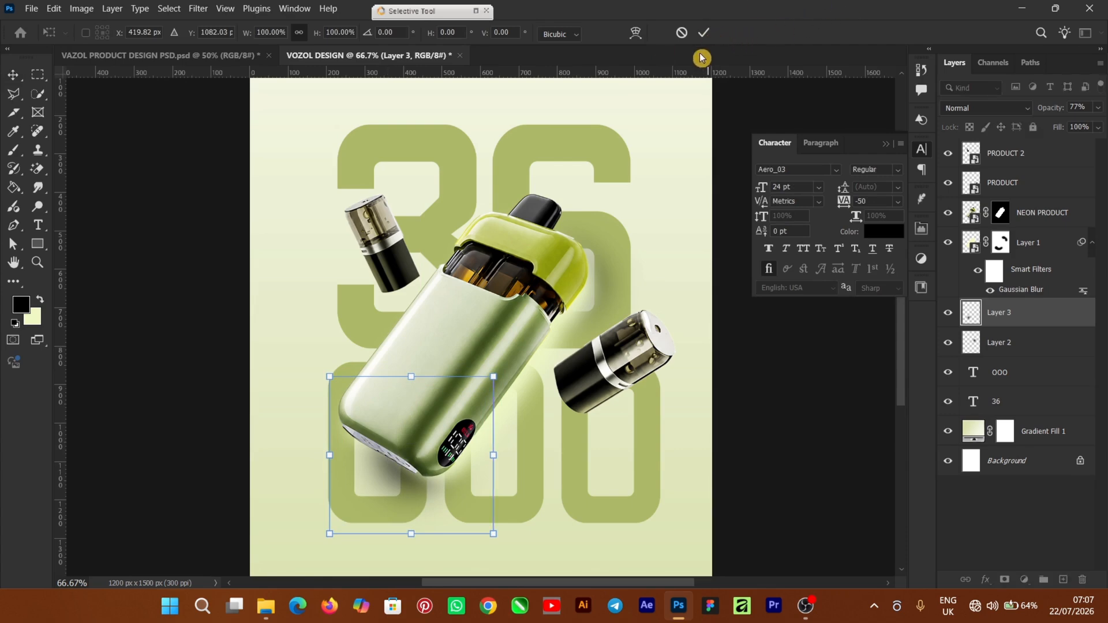
left_click(798, 417)
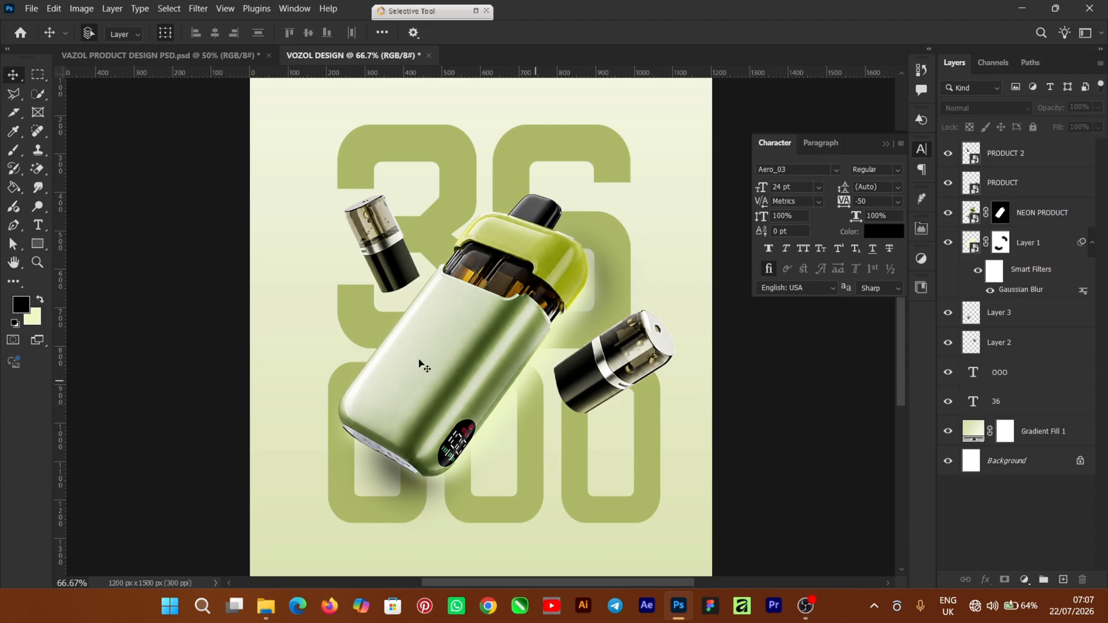
Add a Solid Color fill layer of #eef8c3 directly above the PRODUCT layer and clip it to that layer.
left_click(626, 360)
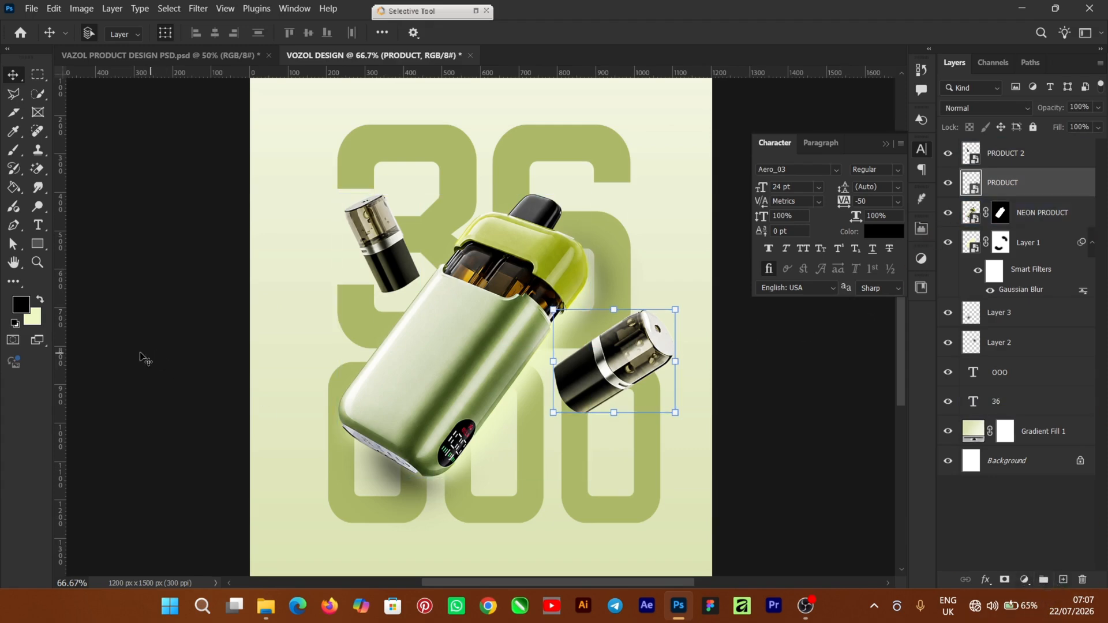
left_click(40, 300)
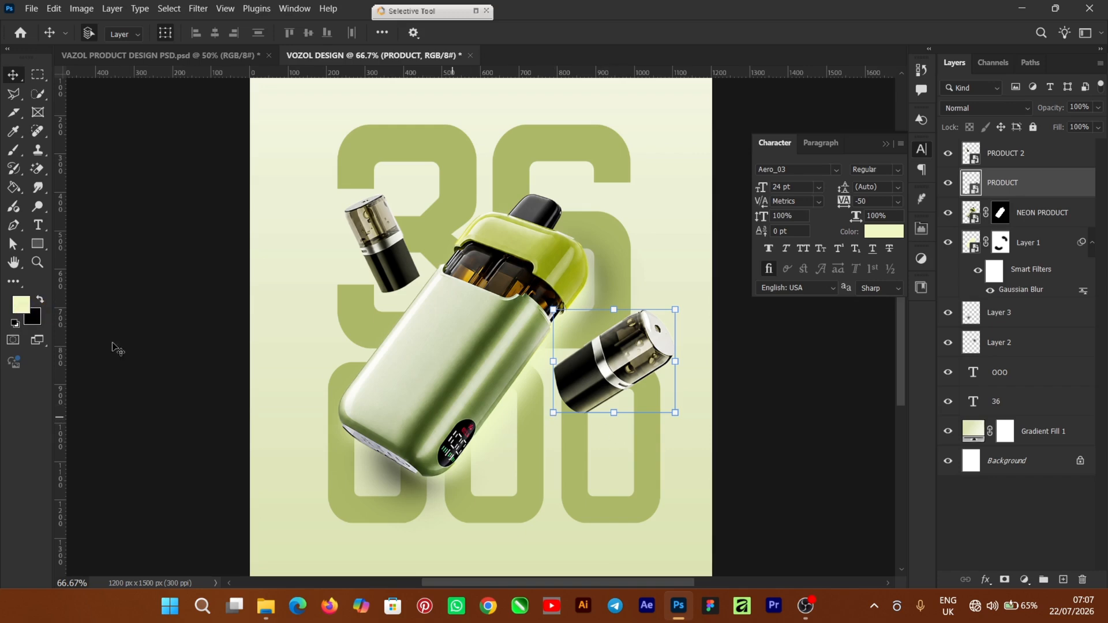
left_click(19, 309)
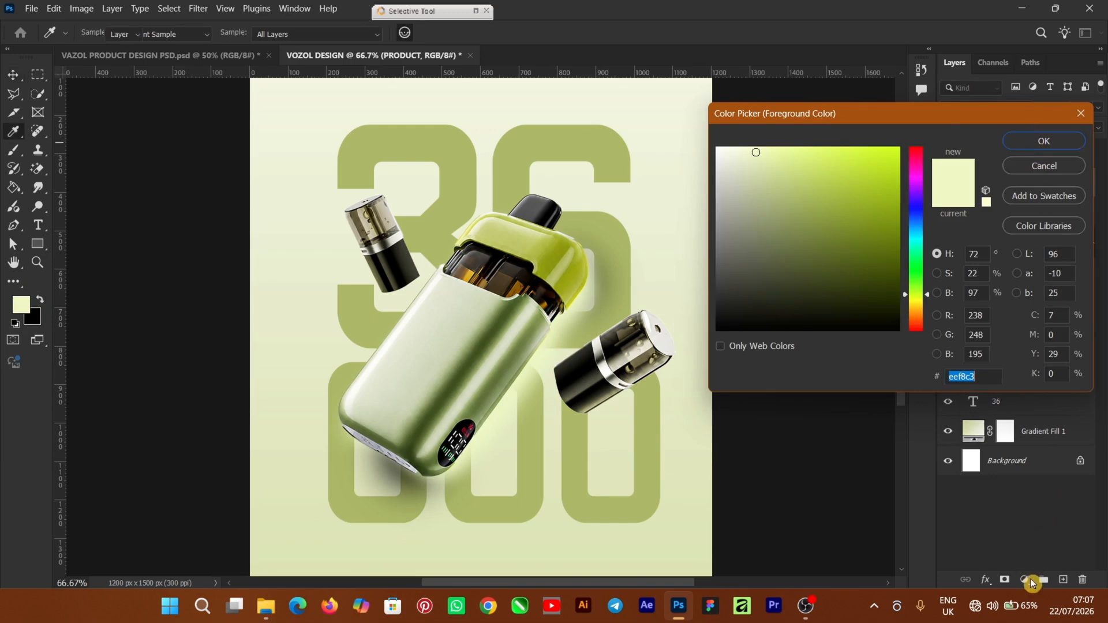
key("Return")
left_click(1027, 580)
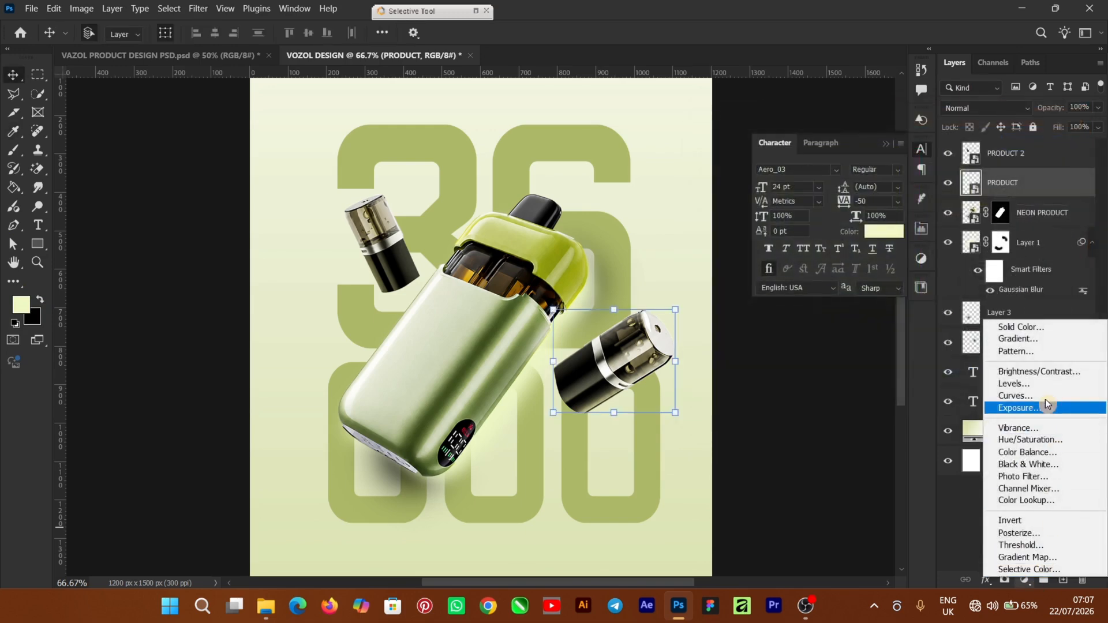
left_click(1021, 328)
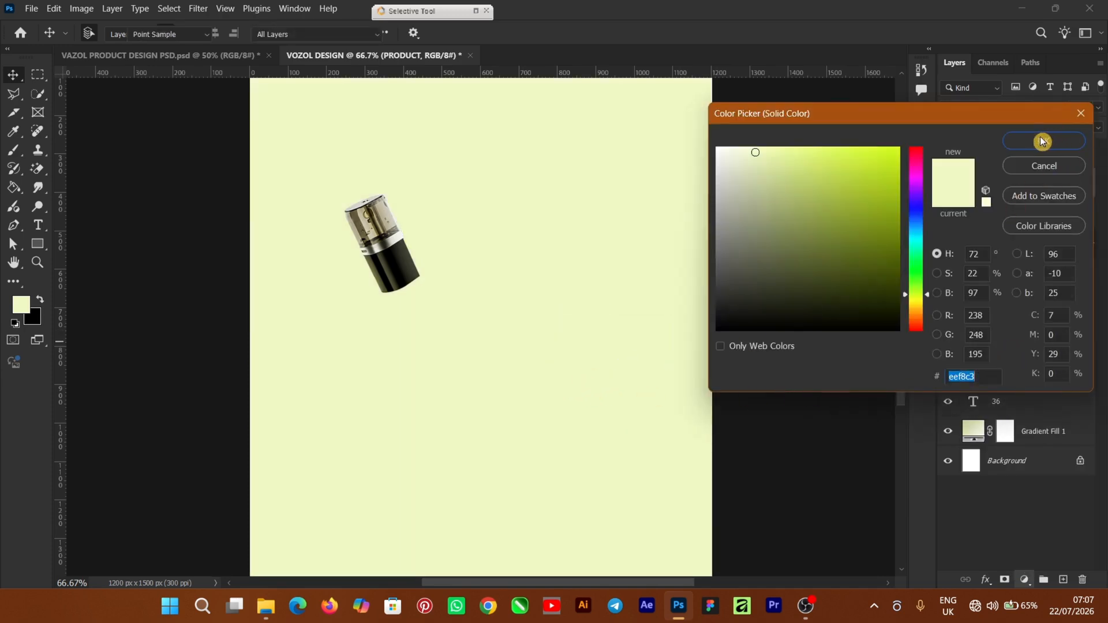
left_click(1040, 142)
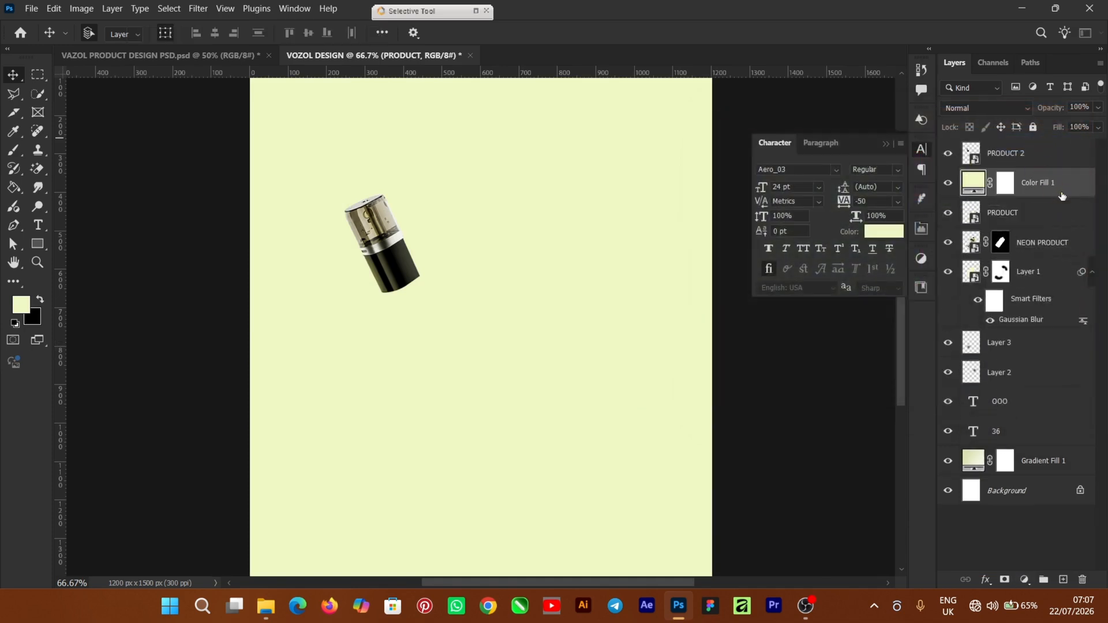
right_click(1062, 196)
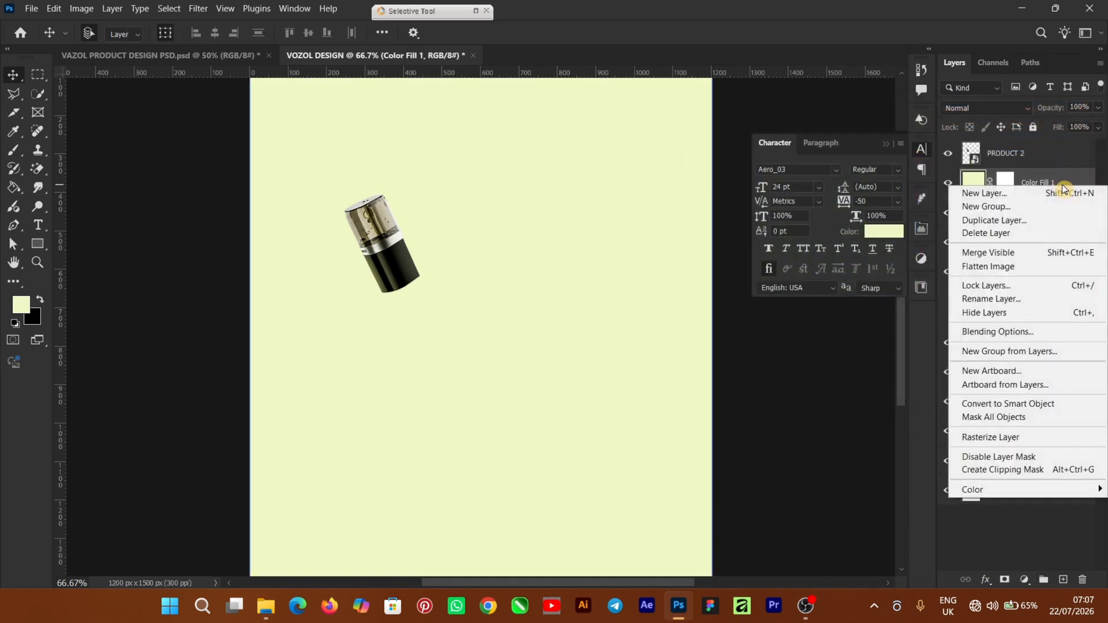
left_click(1021, 472)
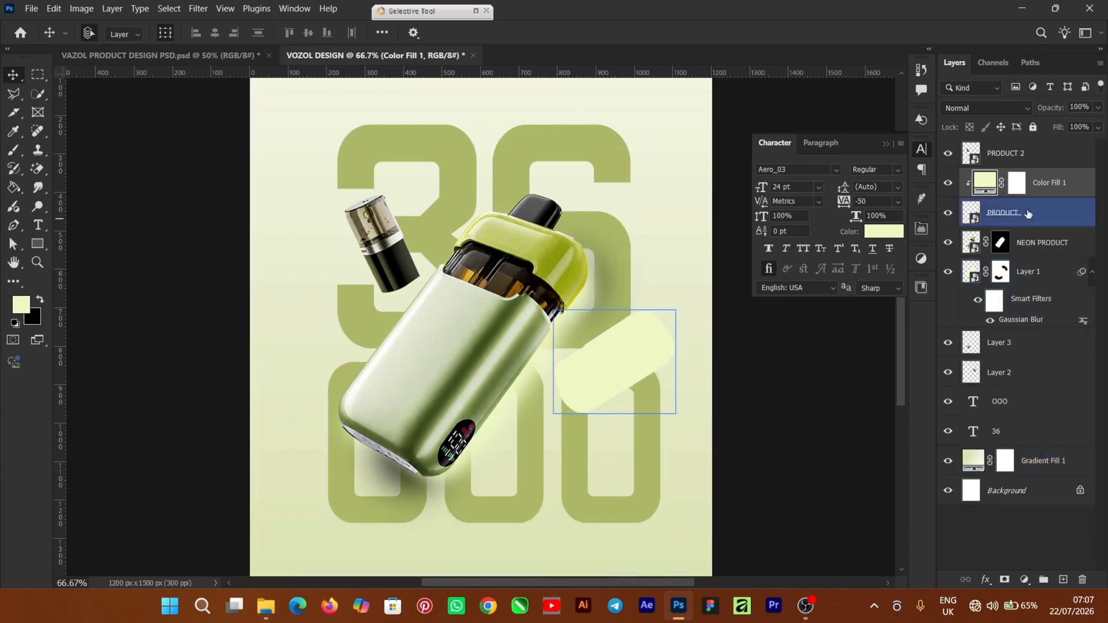
Invert the Color Fill 1 layer mask to black and set the fill layer's blend mode to Soft Light.
left_click(1017, 183)
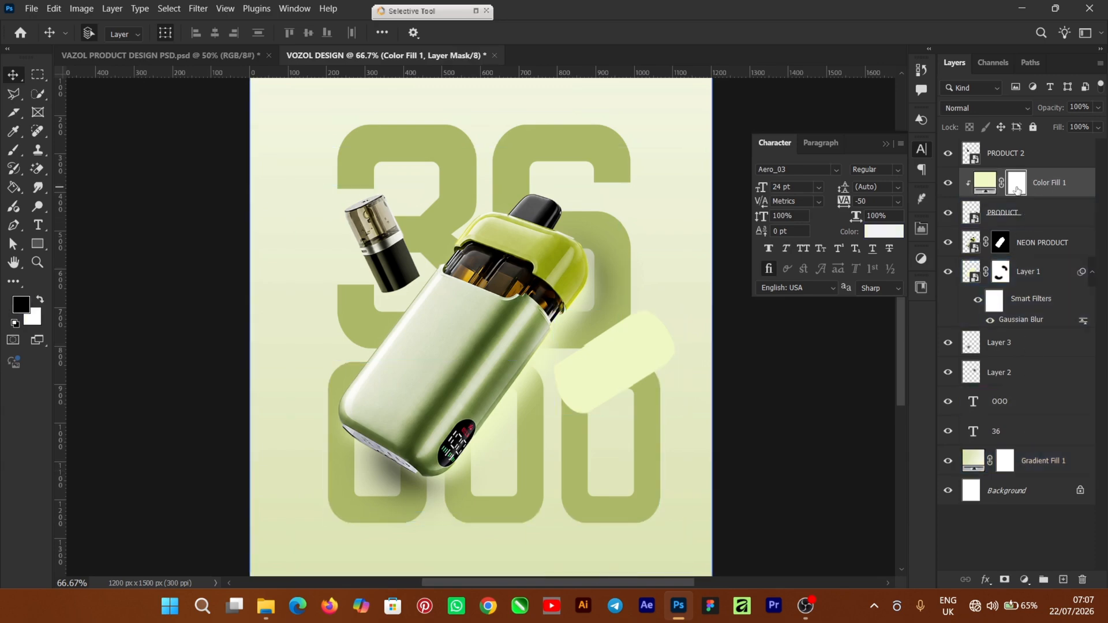
left_click_drag(1017, 190, 1019, 193)
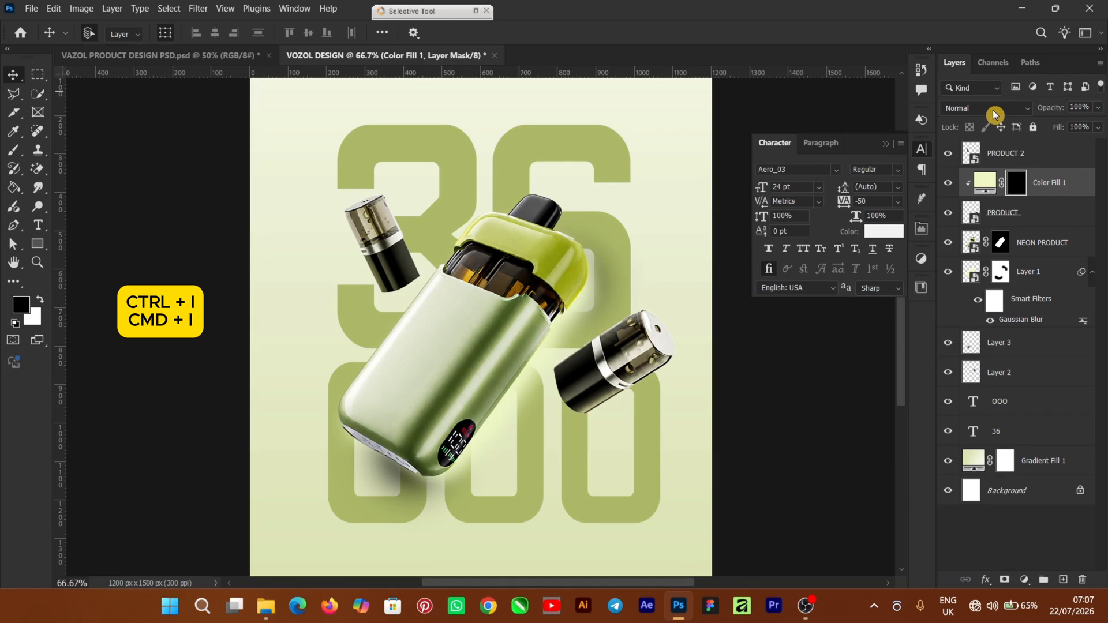
left_click(985, 182)
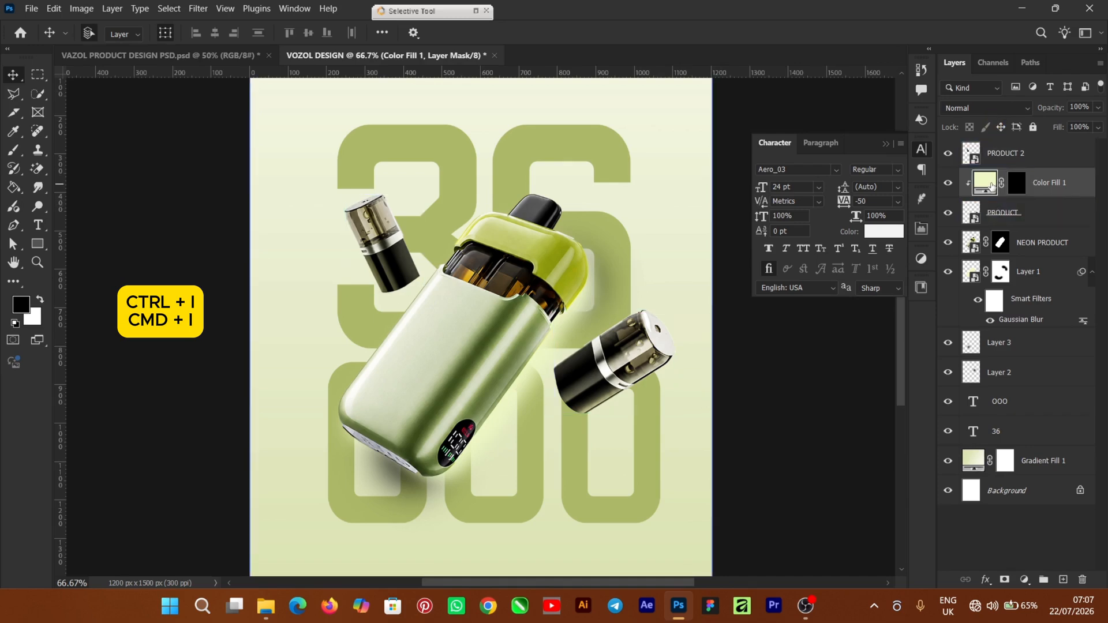
left_click(975, 105)
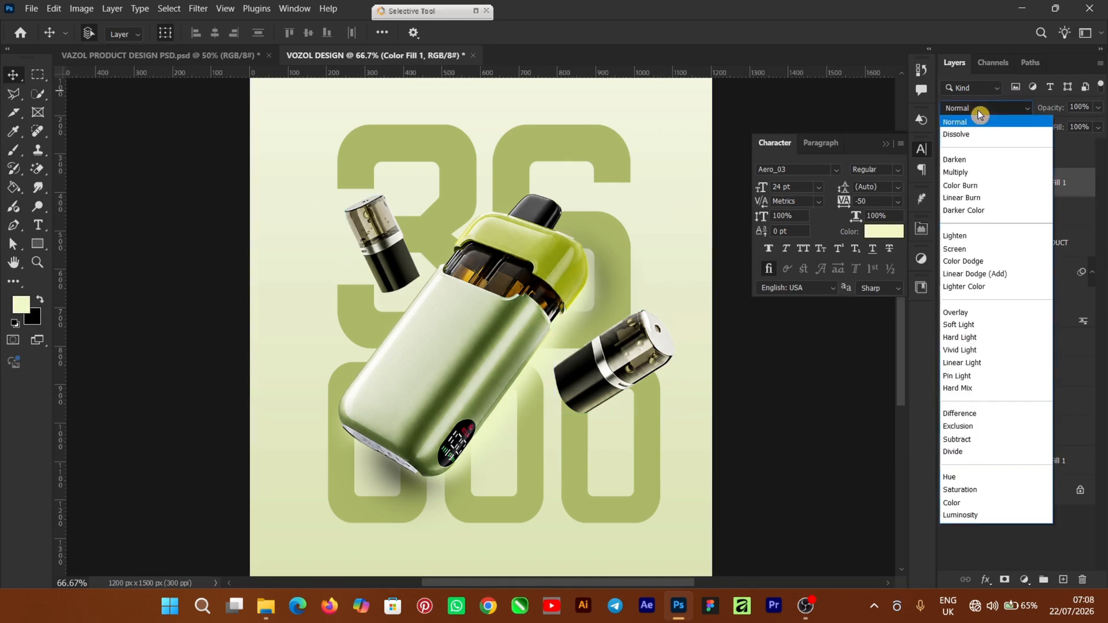
left_click(984, 323)
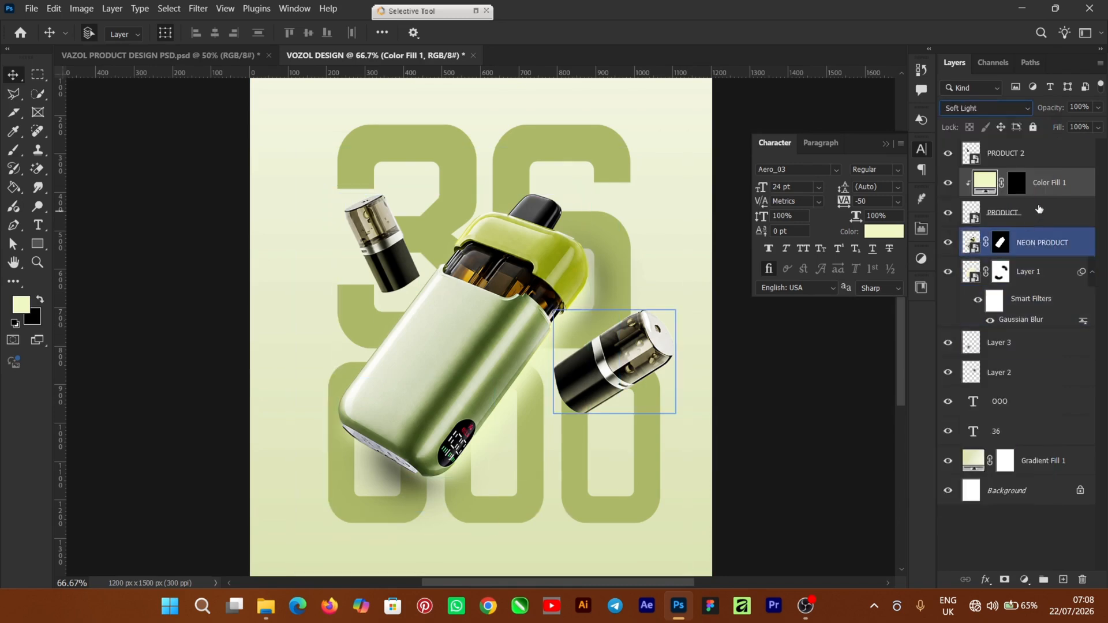
Paint white on the Color Fill 1 mask with a soft 90 px brush along the upper edge of the cartridge beside the device's lower half.
left_click(1017, 191)
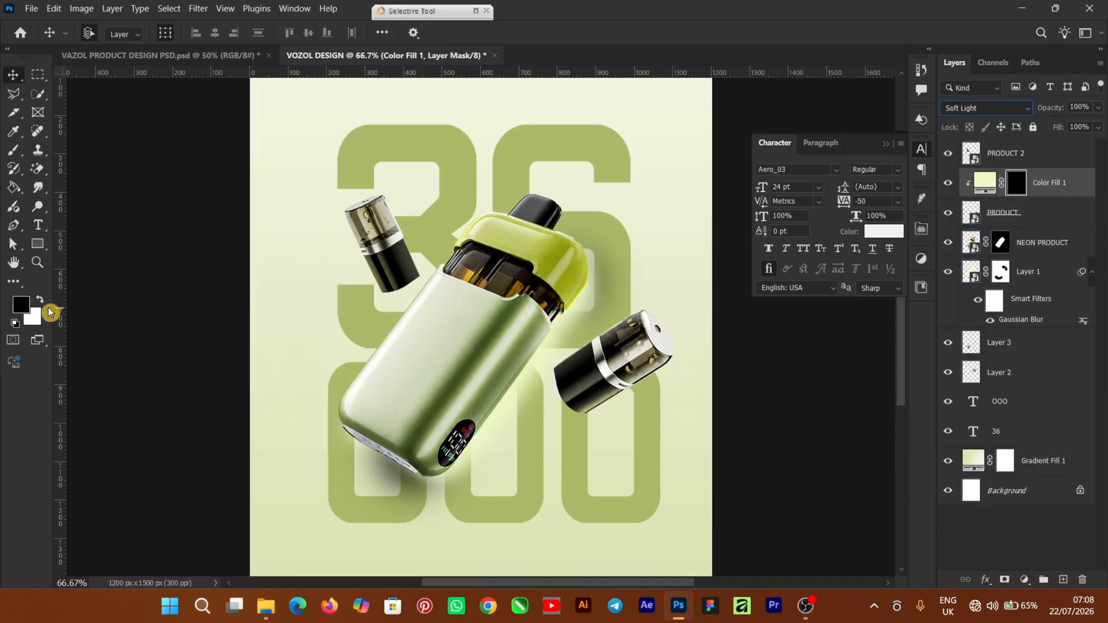
left_click(39, 300)
left_click(622, 395)
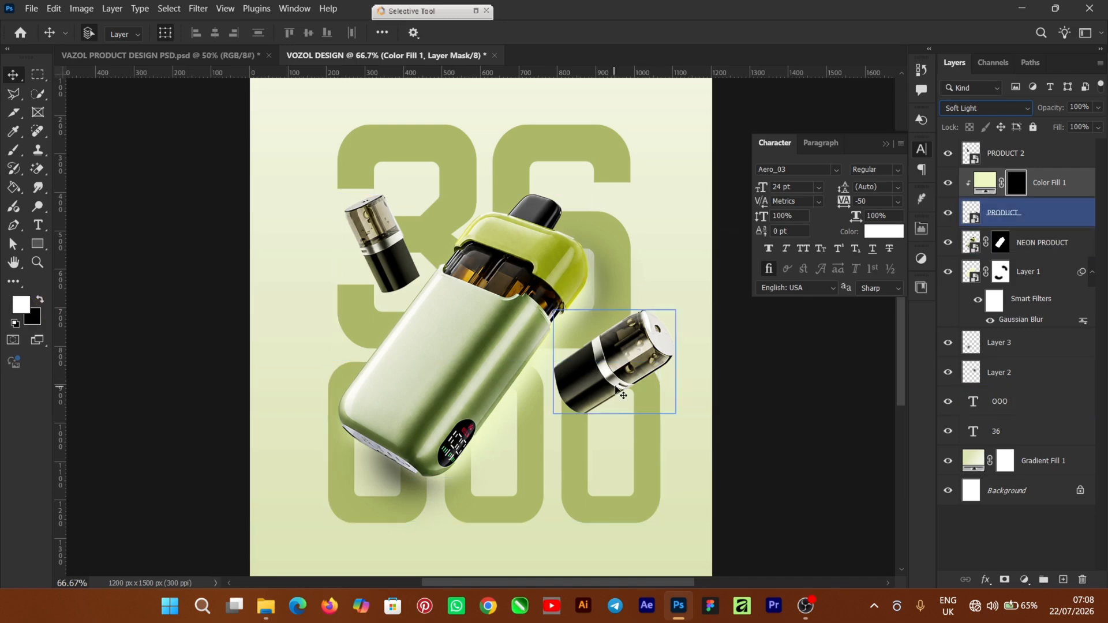
key("ctrl+z")
left_click(14, 151)
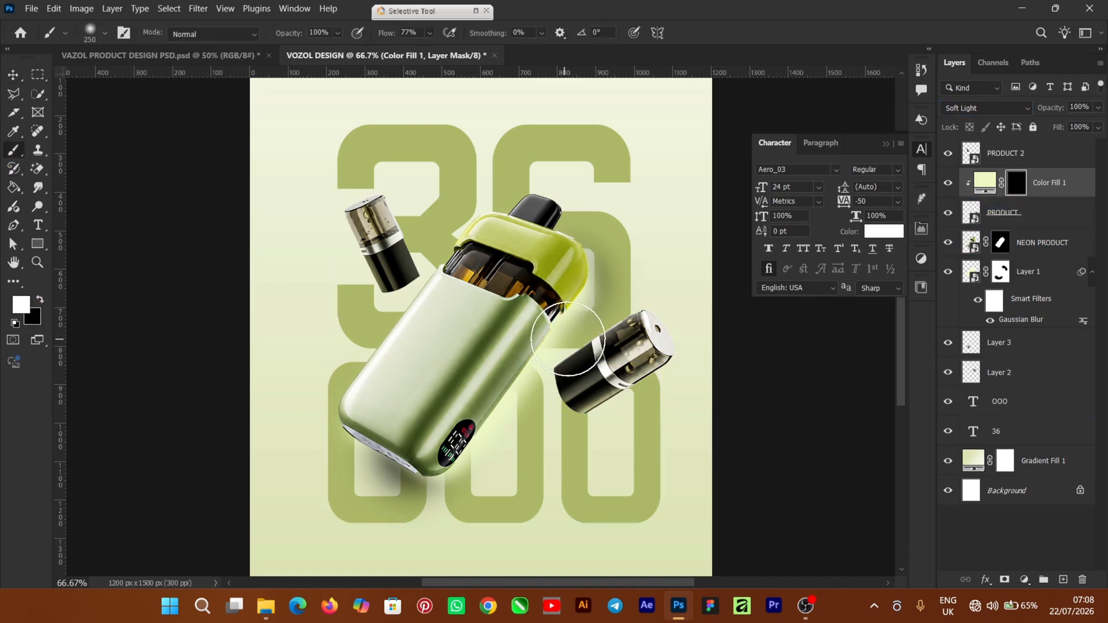
key("ctrl+plus")
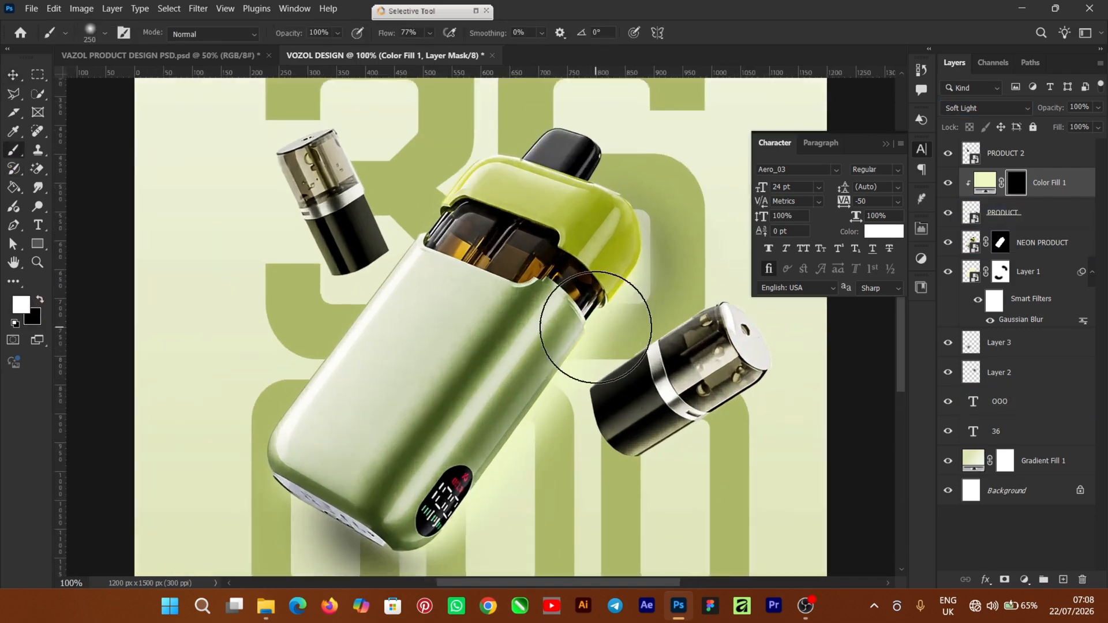
mouse_move(640, 583)
left_mouse_down()
mouse_move(606, 586)
mouse_move(690, 569)
left_mouse_up()
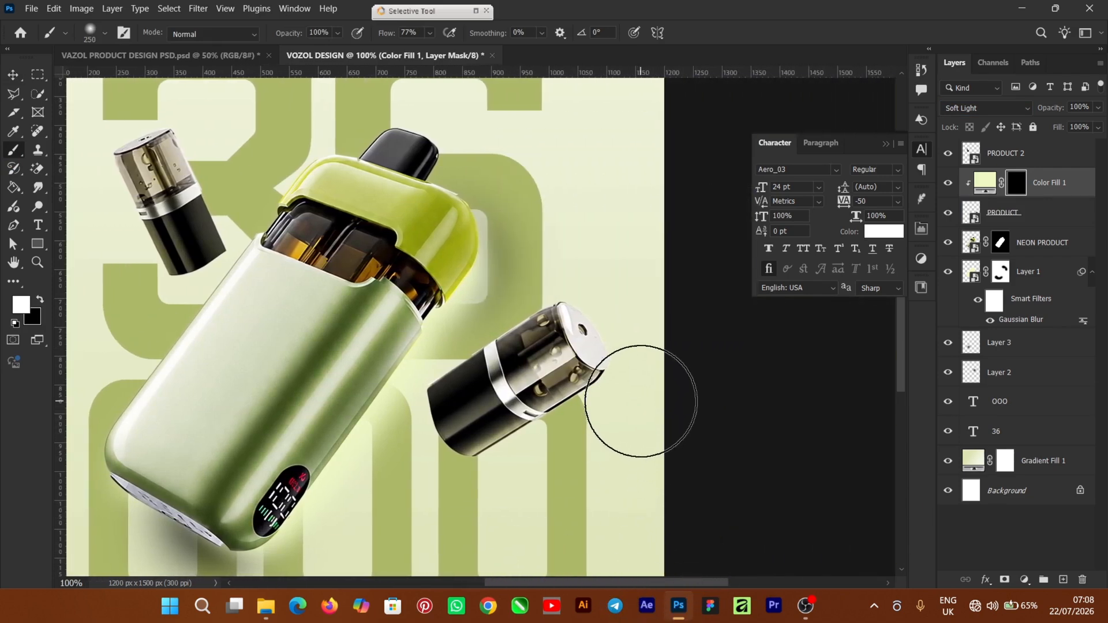
key("bracketleft")
key("bracketleft")
key("bracketleft")
key("bracketleft")
key("bracketleft")
key("bracketleft")
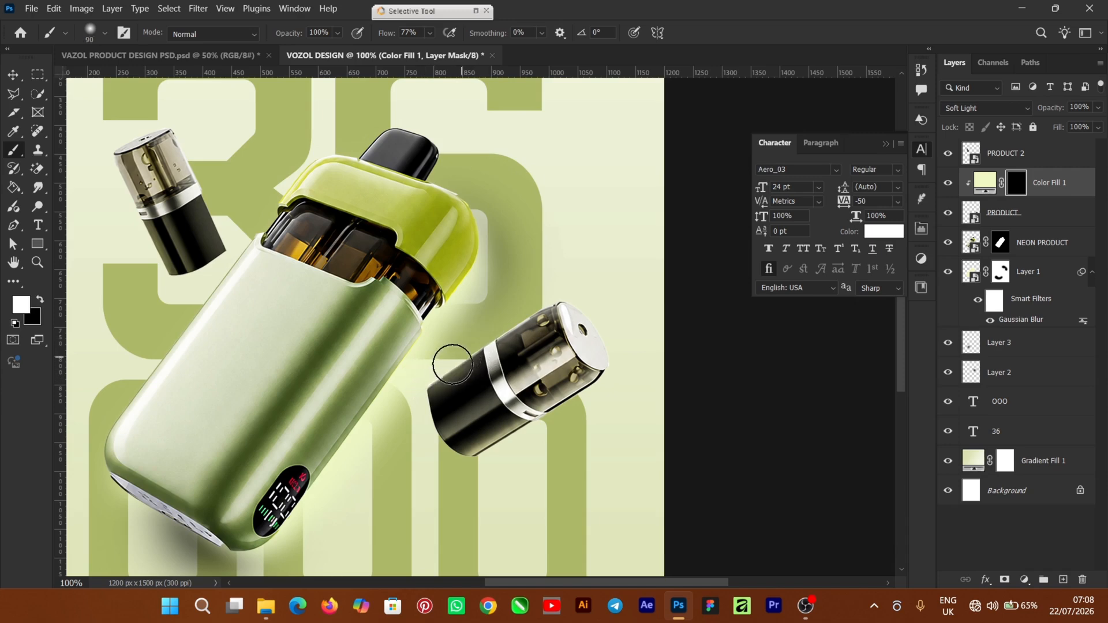
mouse_move(453, 364)
left_mouse_down()
mouse_move(470, 359)
mouse_move(483, 329)
mouse_move(517, 314)
left_mouse_up()
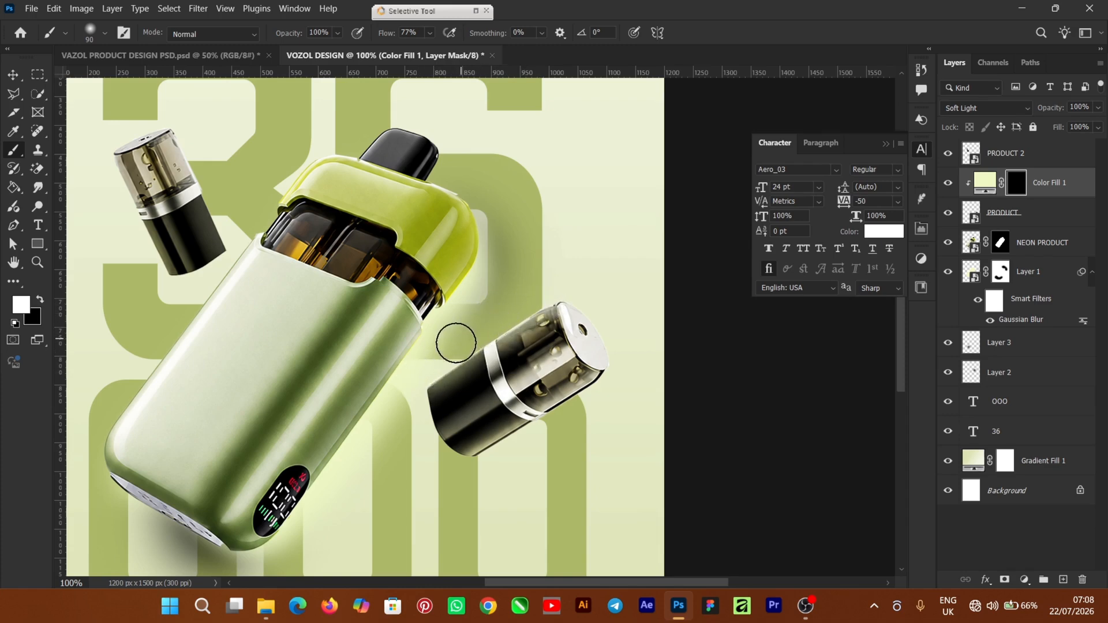
left_click_drag(435, 360, 433, 361)
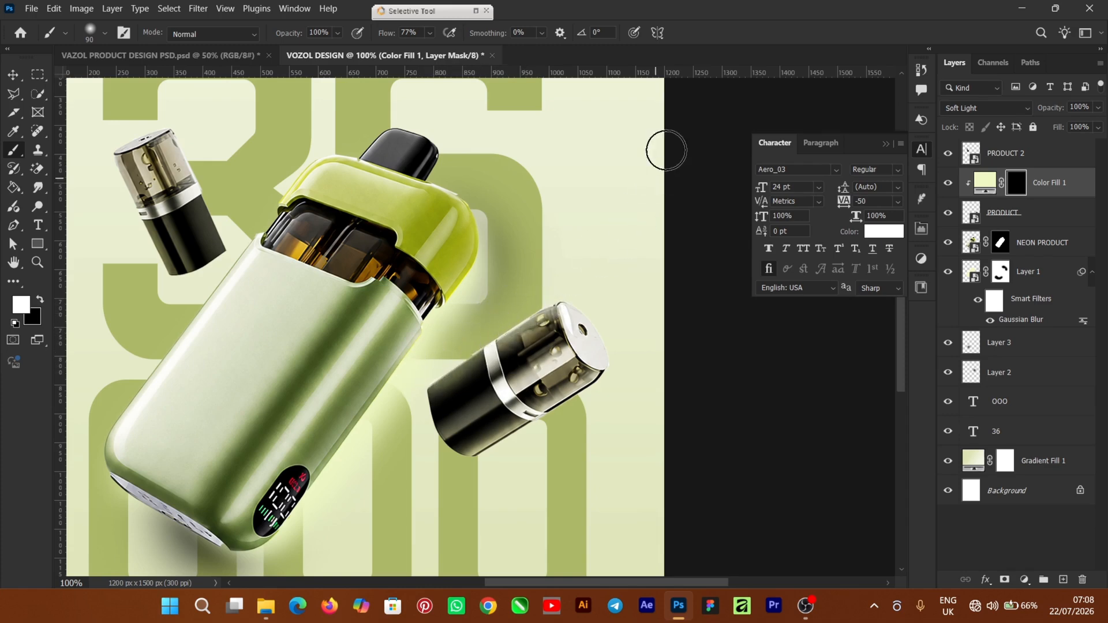
left_click(14, 81)
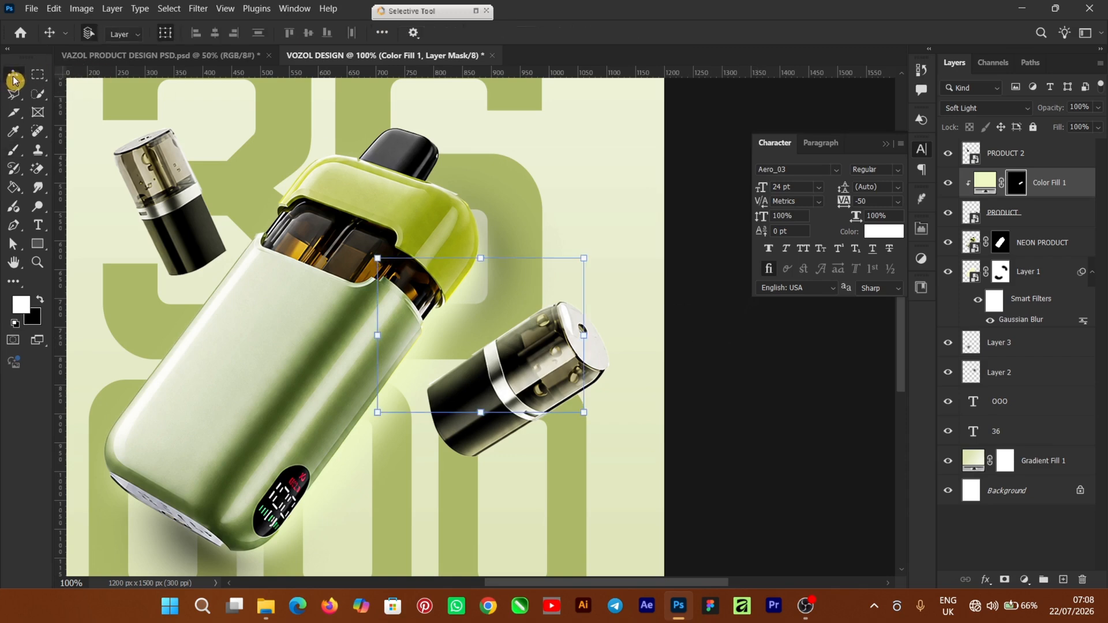
left_click(789, 412)
key("ctrl+minus")
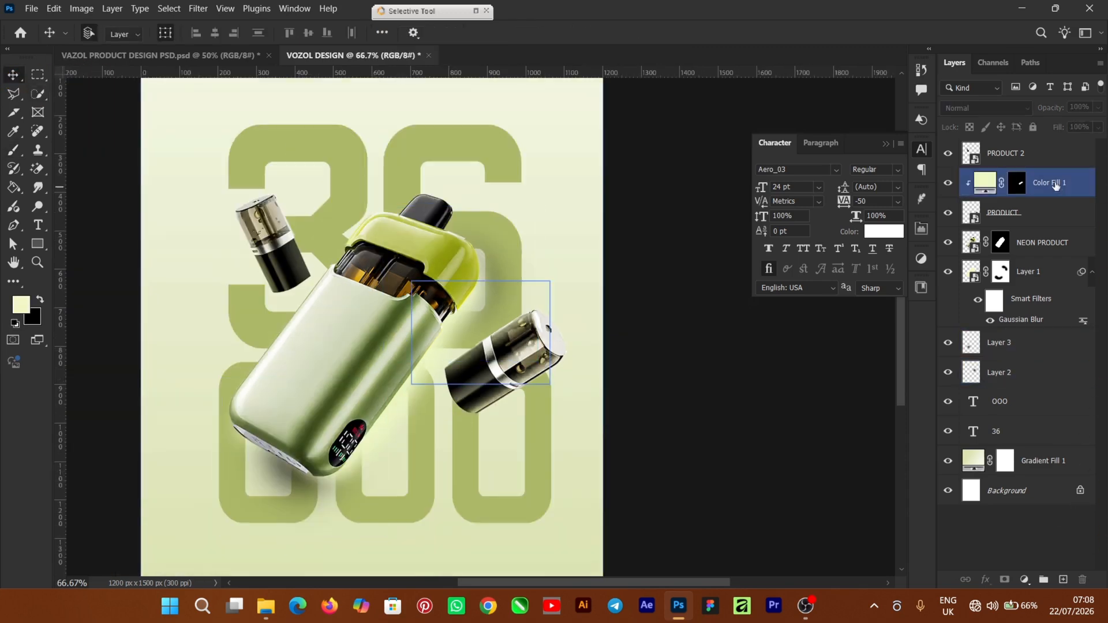
Add a second Solid Color fill layer of #eef8c3 above Color Fill 1 and clip it to the PRODUCT layer.
left_click(1056, 184)
left_click(1025, 579)
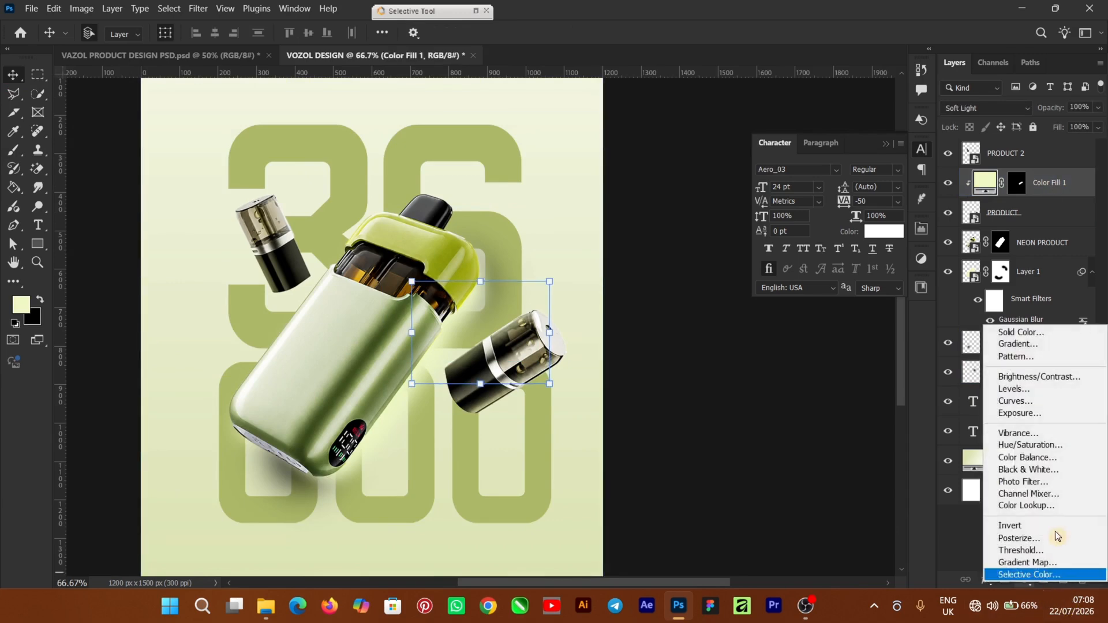
left_click(1030, 332)
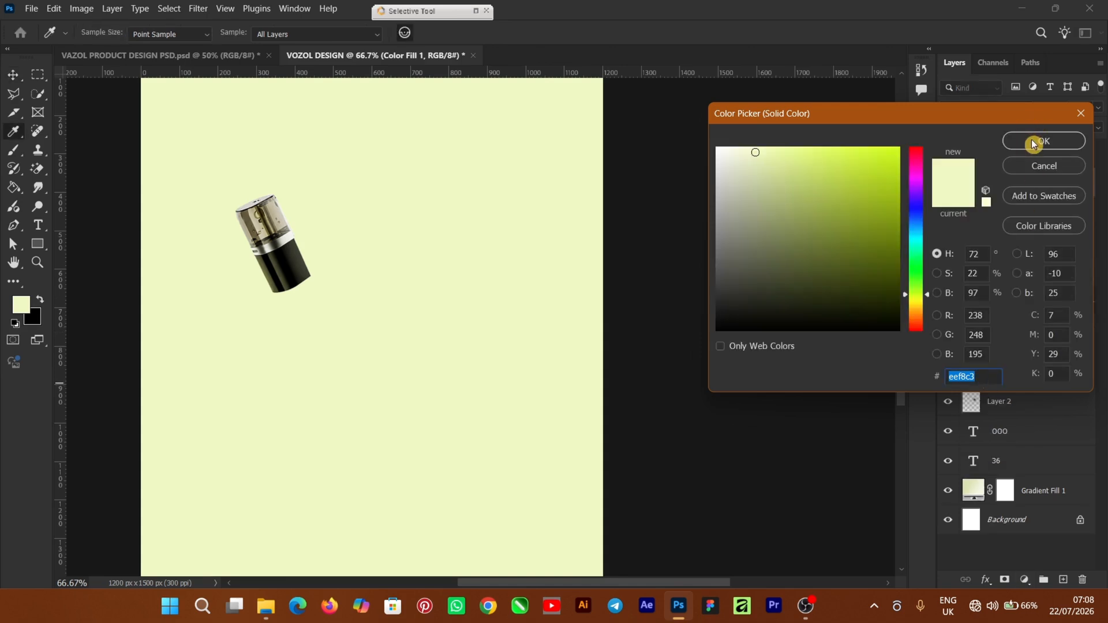
left_click(1054, 148)
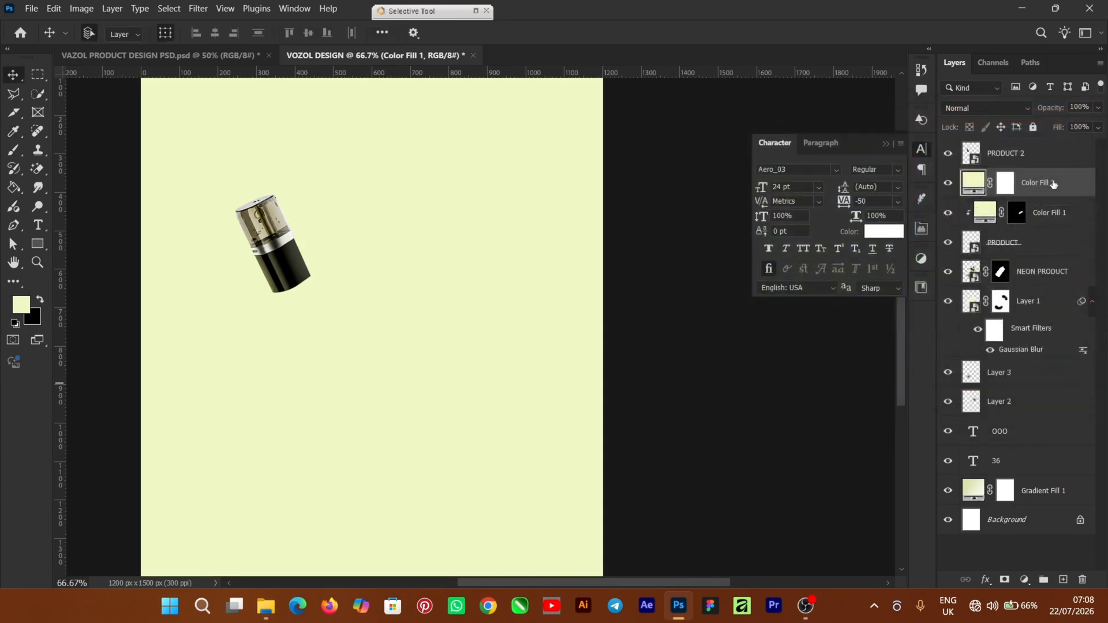
right_click(1054, 184)
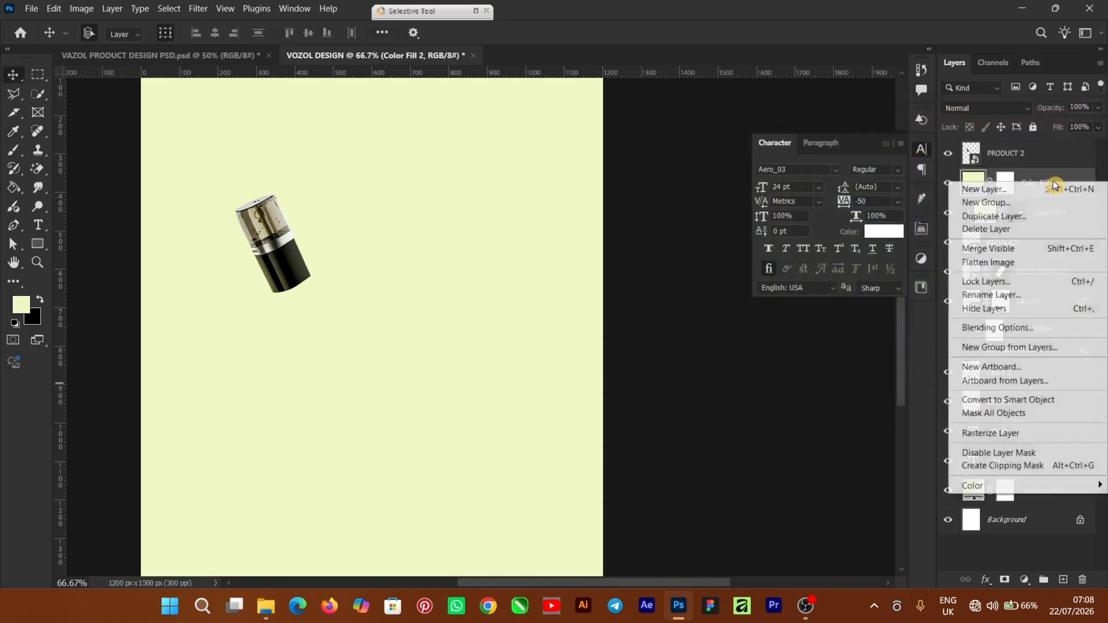
left_click(1010, 465)
Invert the Color Fill 2 layer mask to black and set that fill layer's blend mode to Soft Light.
left_click(1028, 301)
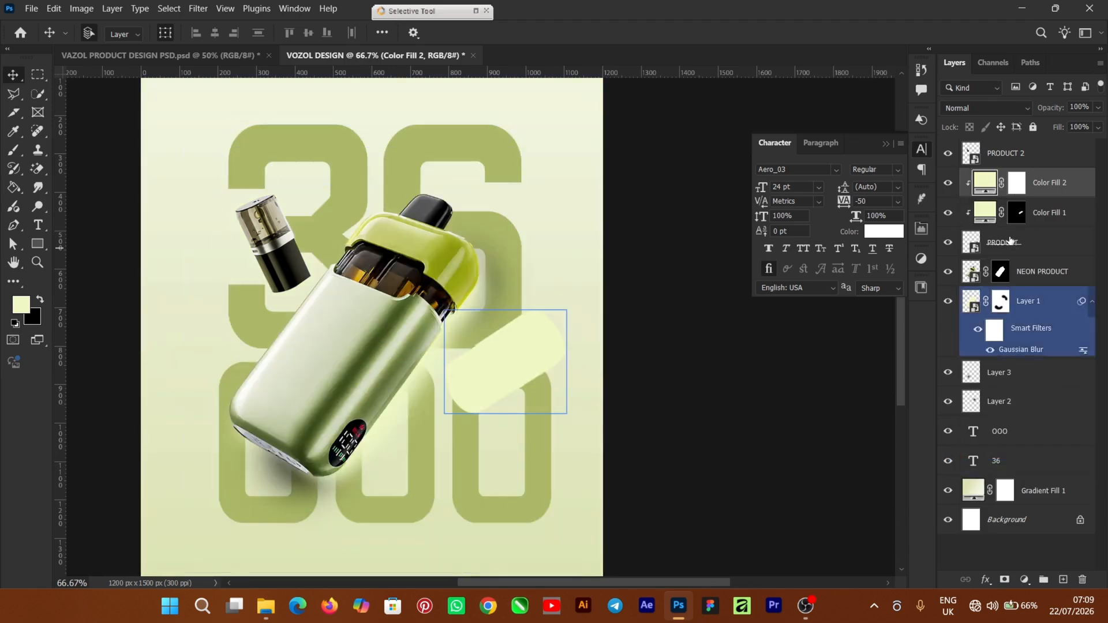
left_click(1010, 242)
left_click(1018, 185)
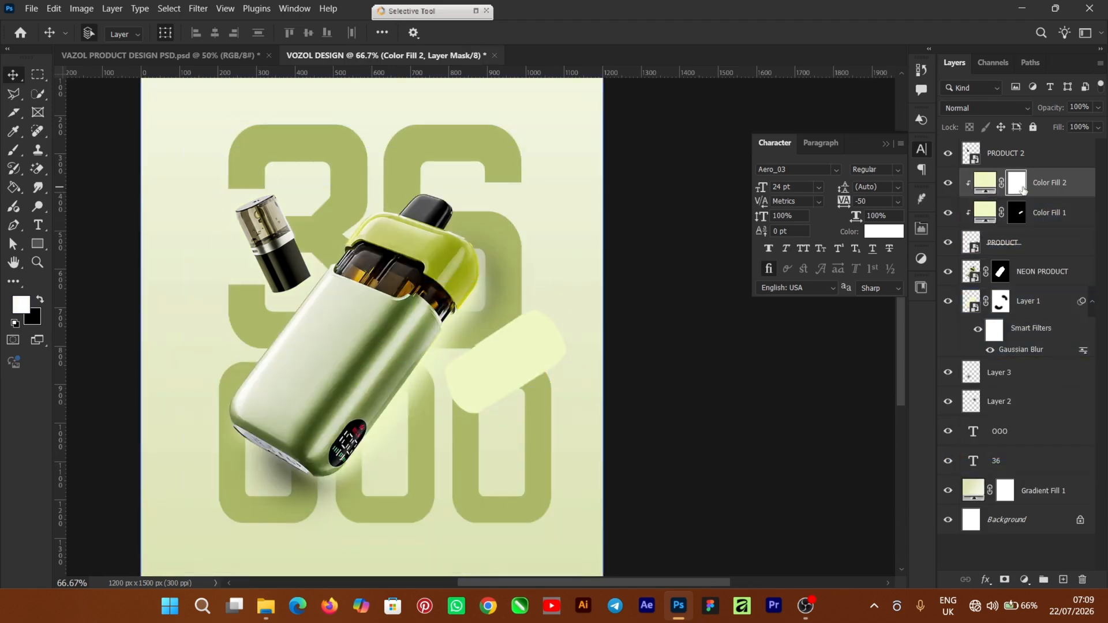
key("ctrl+i")
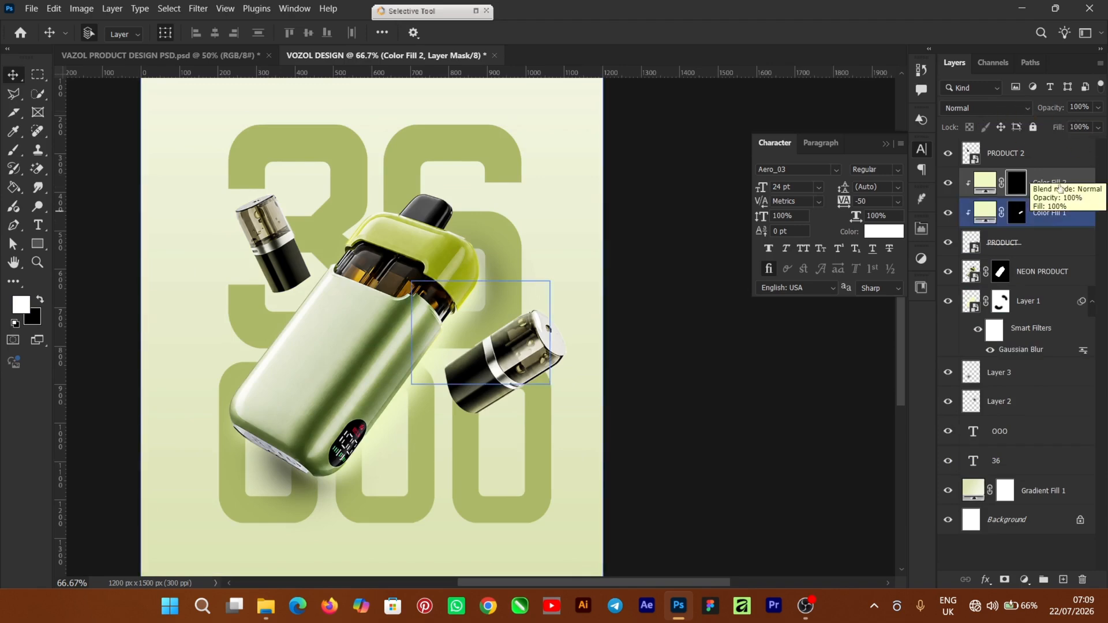
left_click(979, 107)
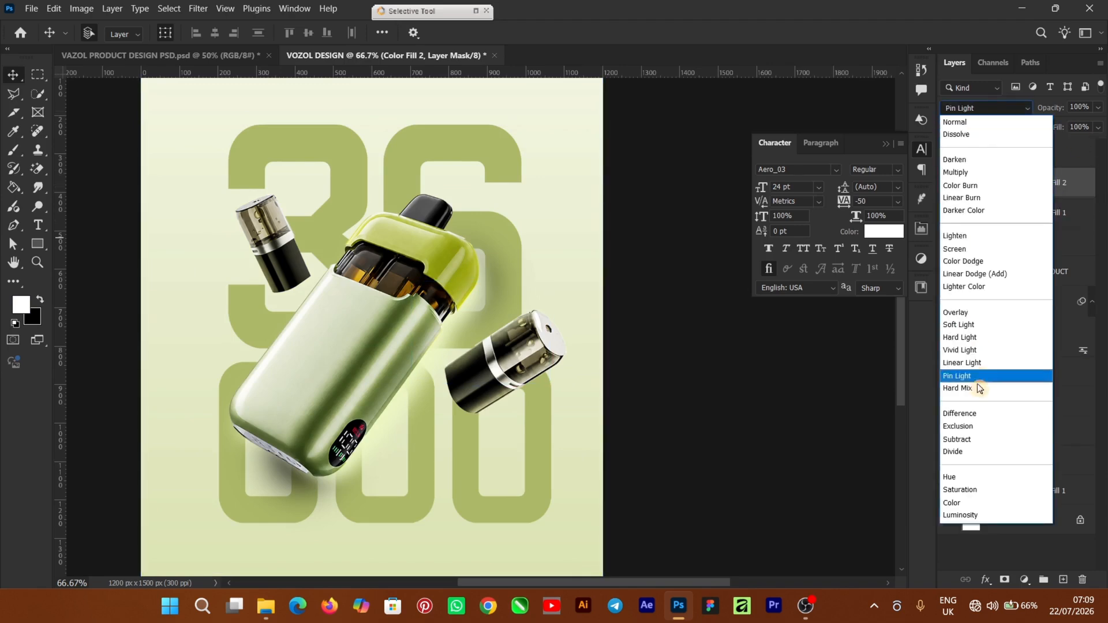
left_click(974, 326)
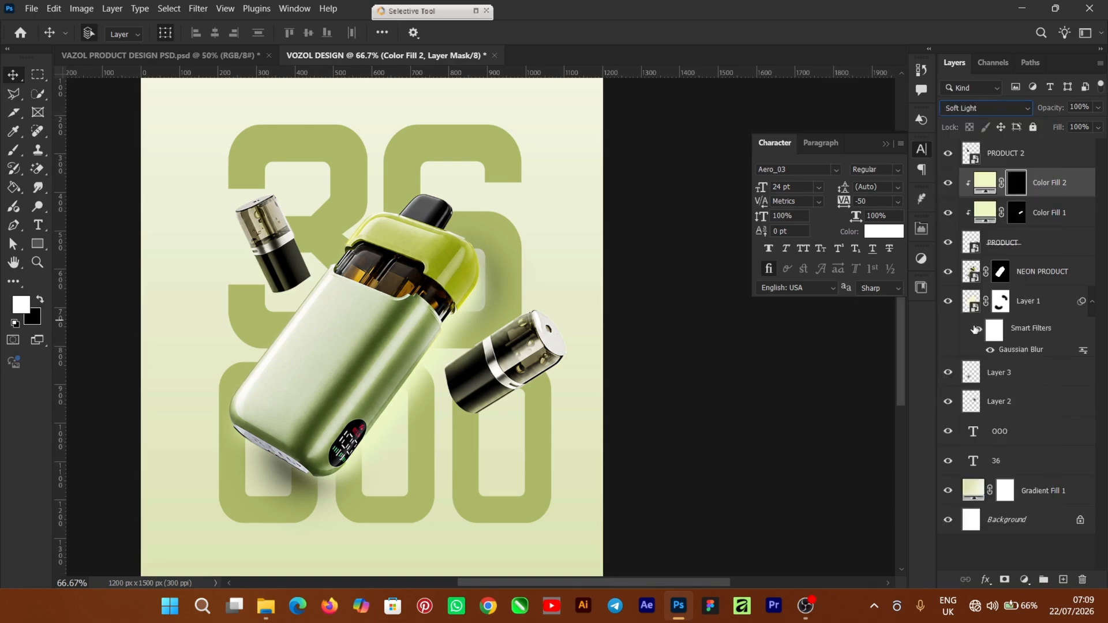
Split the Color Fill 2 Blend If shadow slider for the underlying layer to 0 / 128 in the blending options.
right_click(1062, 191)
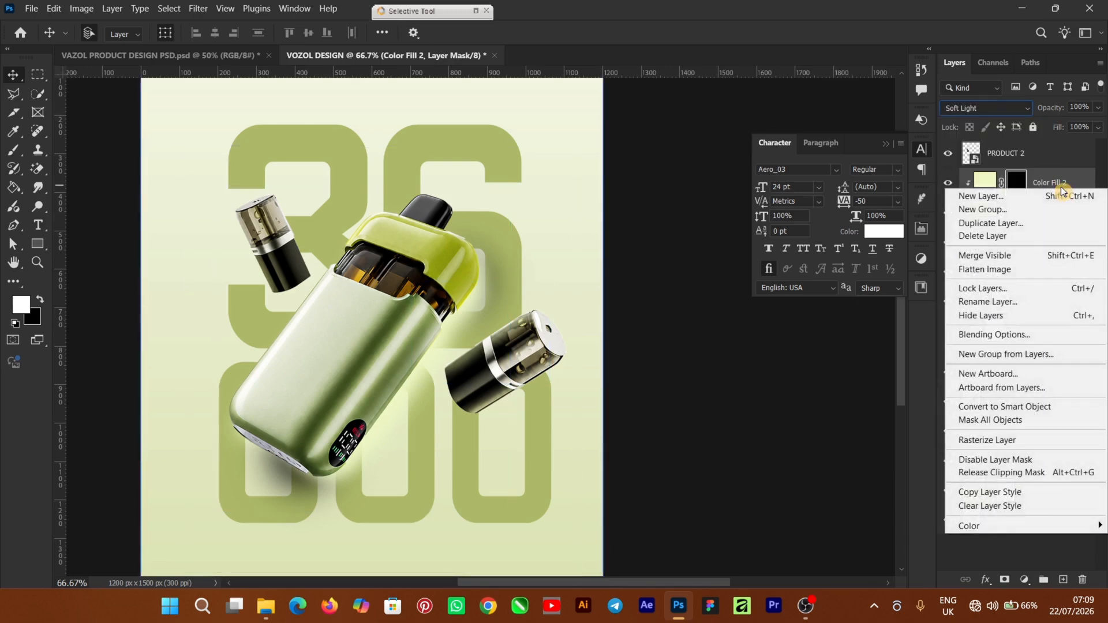
left_click(1010, 340)
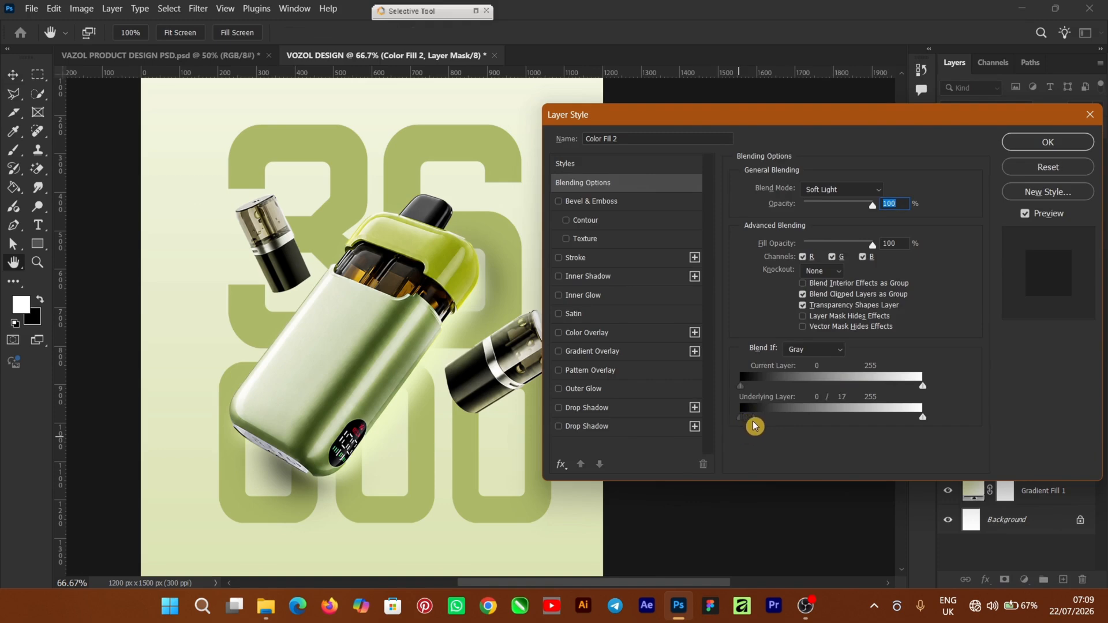
left_click_drag(754, 426, 801, 426)
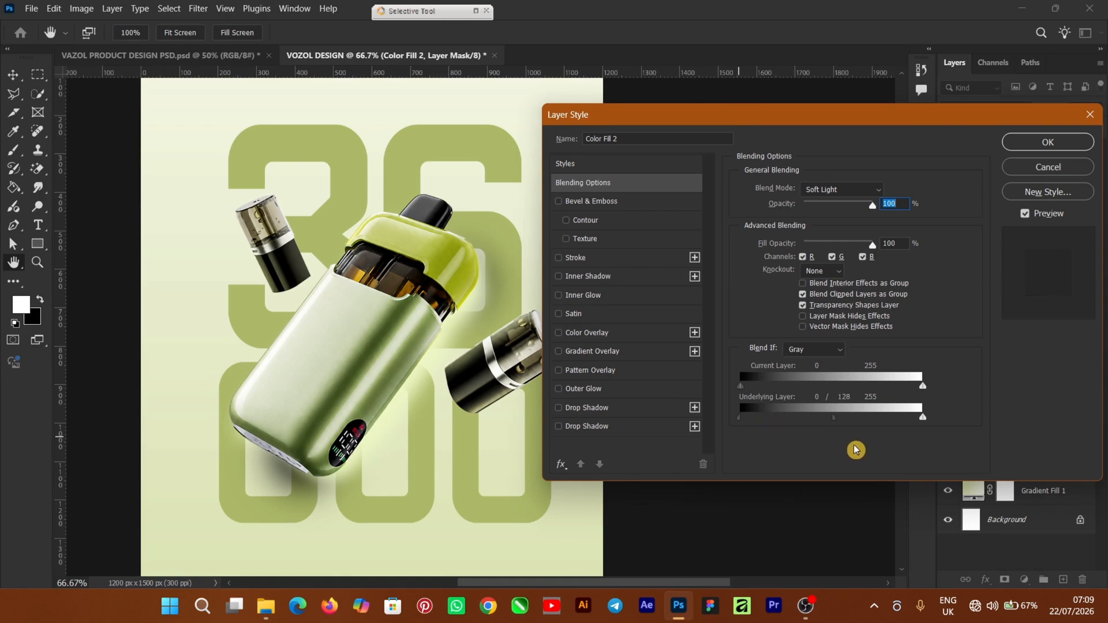
left_click(1022, 143)
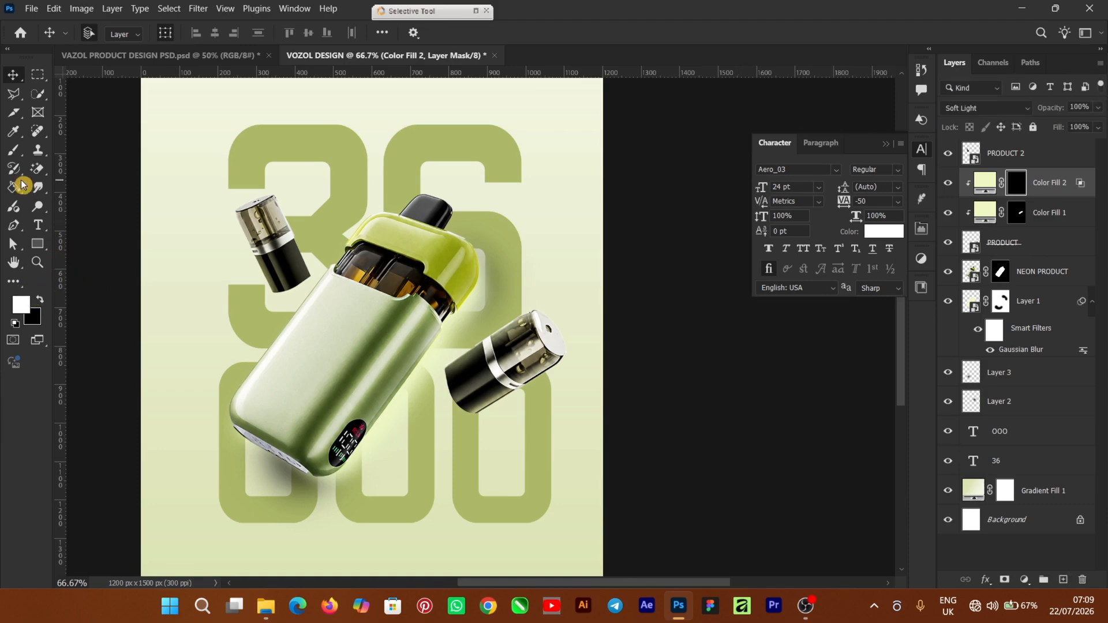
Set the brush flow to 100% and paint white on the Color Fill 2 mask along the PRODUCT cartridge's upper edge.
left_click(13, 150)
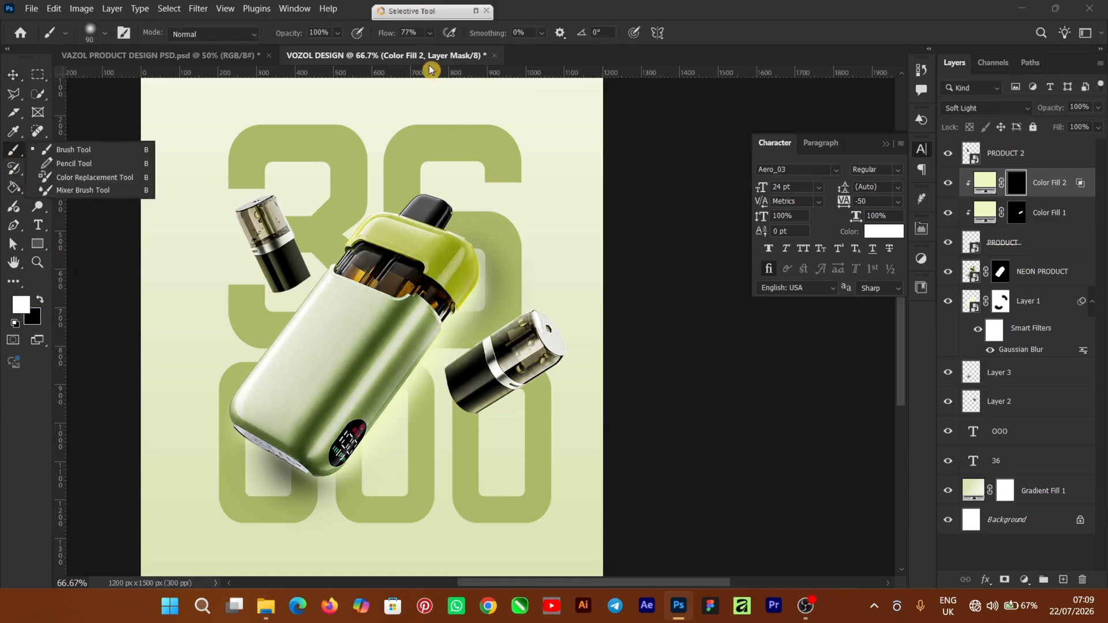
left_click(430, 33)
left_click_drag(442, 51, 458, 56)
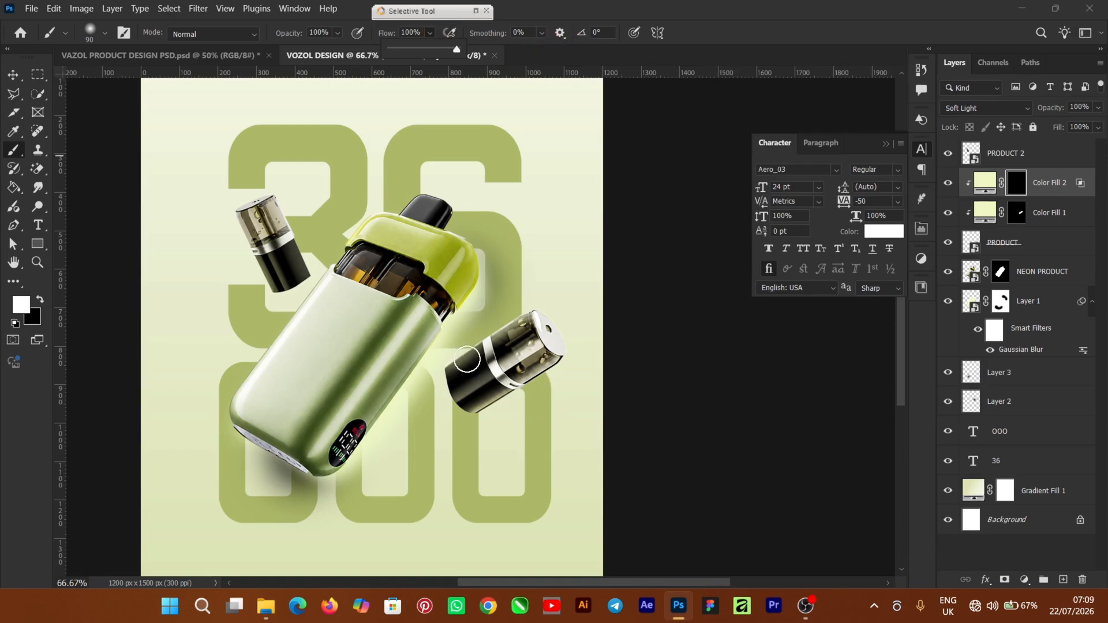
scroll(467, 359, "up", 4)
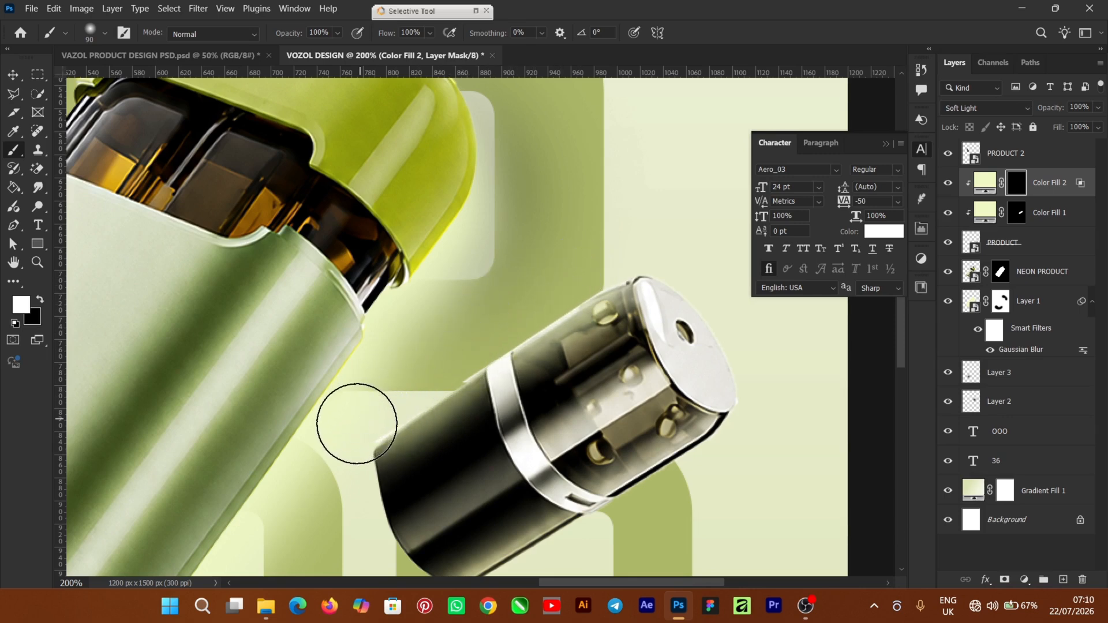
mouse_move(577, 291)
left_mouse_down()
mouse_move(420, 358)
mouse_move(633, 286)
mouse_move(726, 237)
left_mouse_up()
key("ctrl+plus")
key("ctrl+plus")
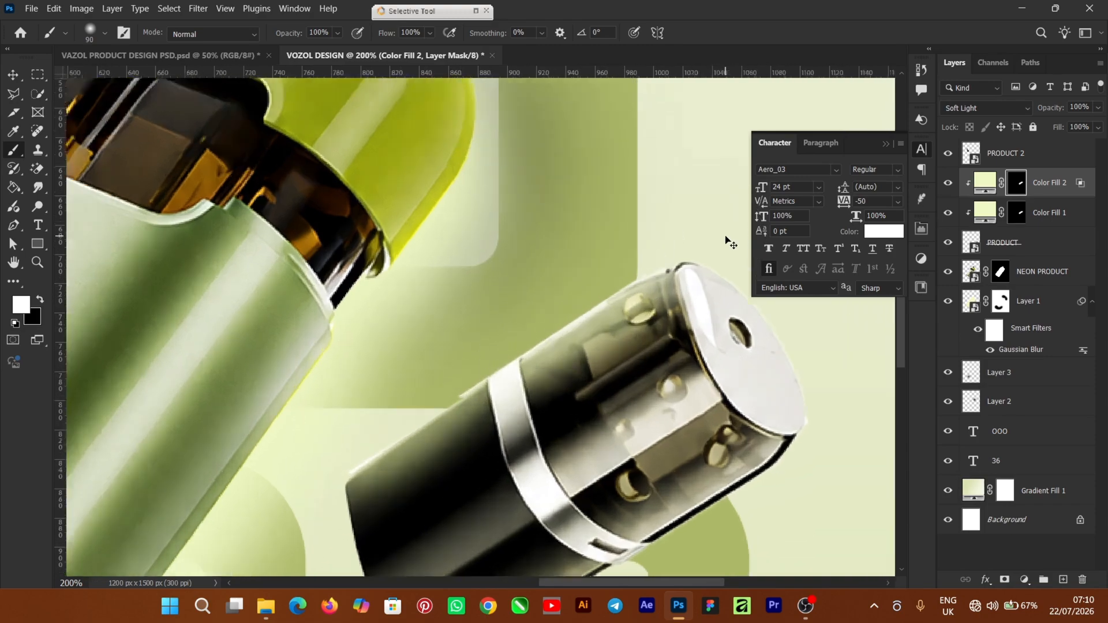
key("ctrl+minus")
key("ctrl+minus")
key("ctrl+minus")
key("ctrl+minus")
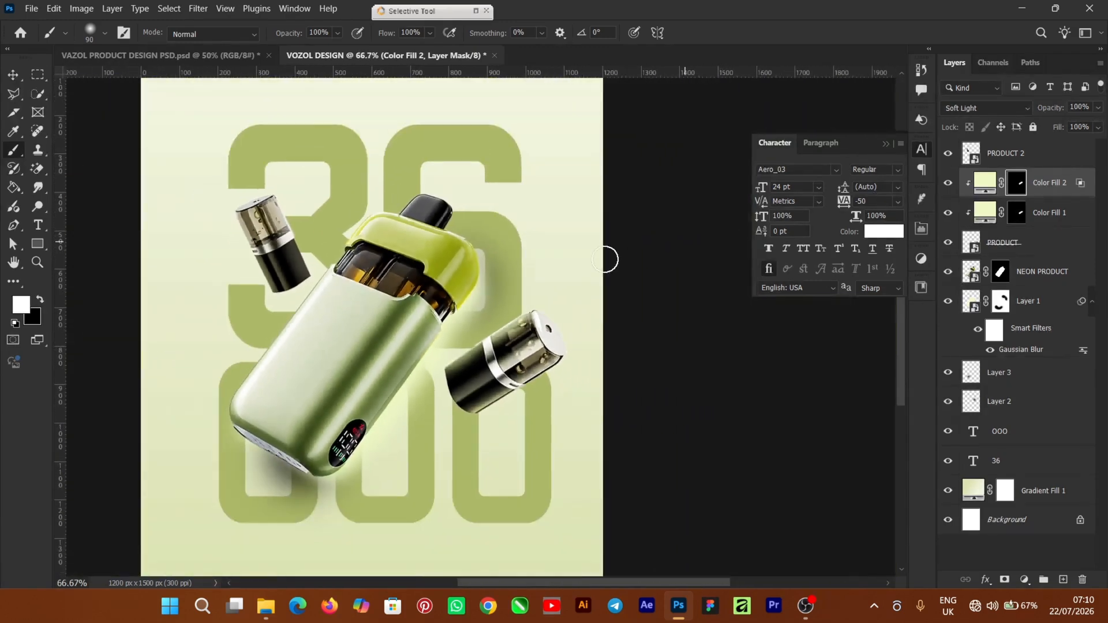
Add a new blank layer directly above the NEON PRODUCT layer.
left_click(15, 76)
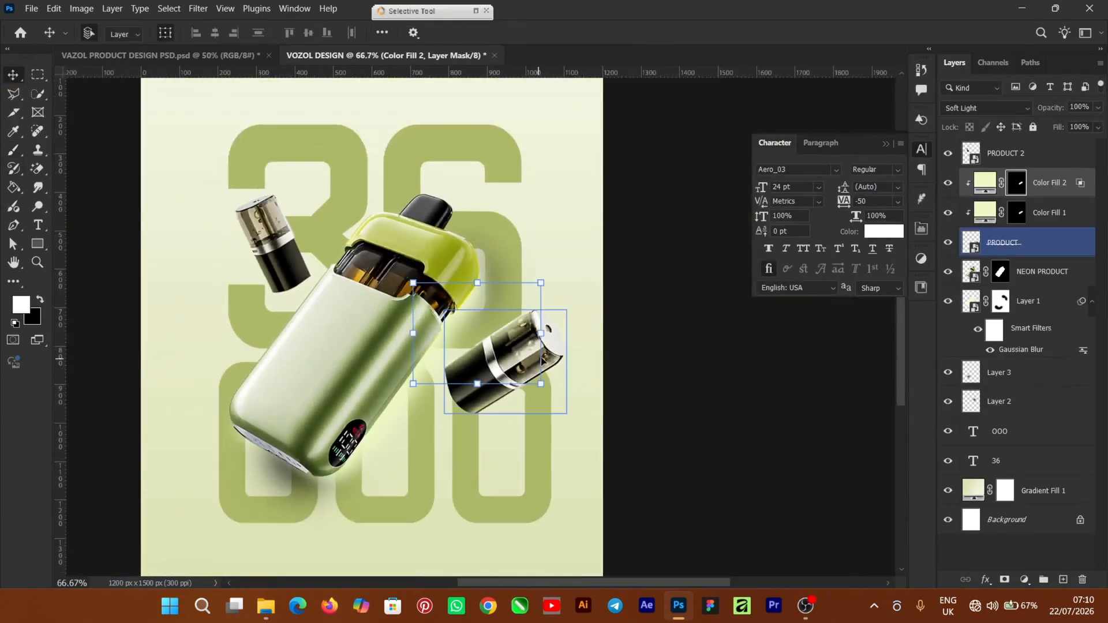
left_click(1026, 262)
left_click(1026, 254)
left_click(1053, 277)
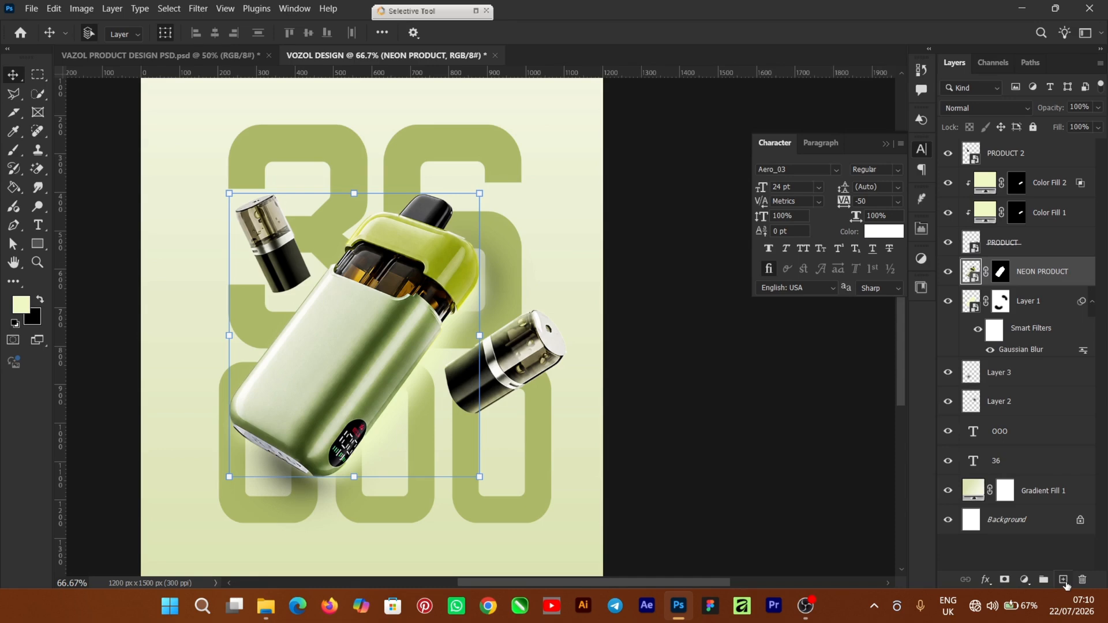
left_click(1064, 580)
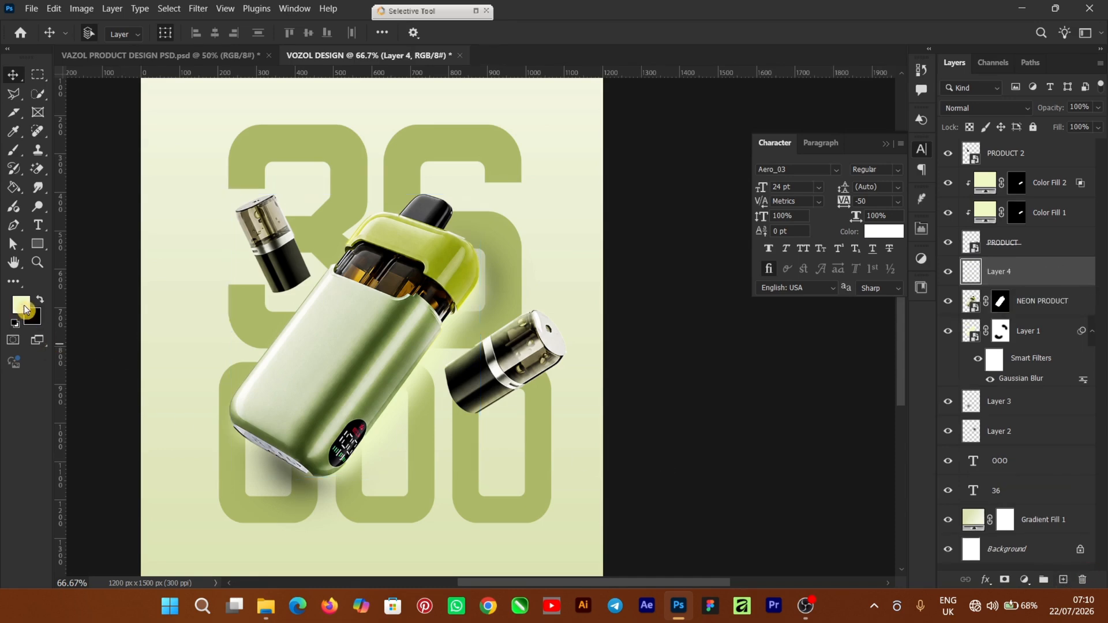
Paint a soft pale-green glow on Layer 4 with a 250 px brush behind the lower side of the PRODUCT cartridge.
left_click(13, 151)
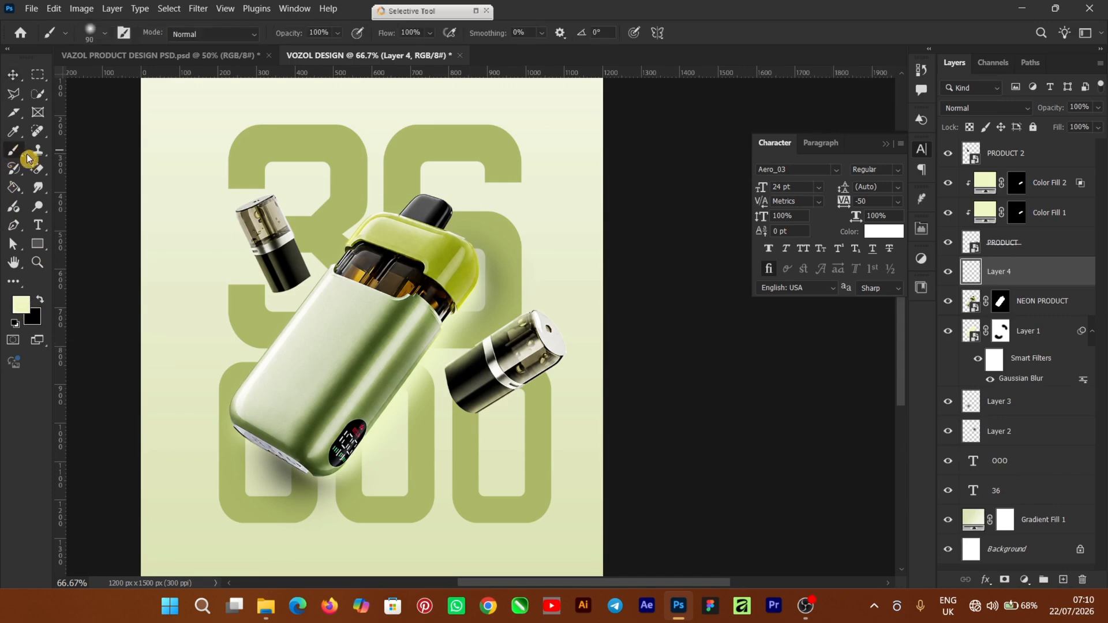
key("bracketright")
key("bracketright")
key("bracketright")
key("bracketright")
key("bracketright")
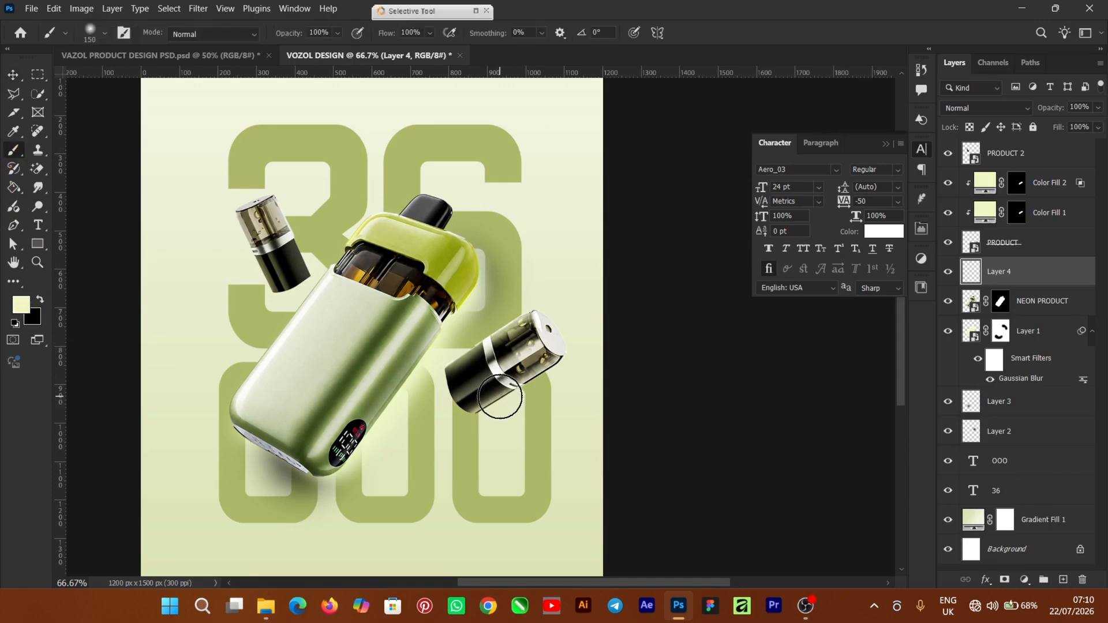
key("bracketright")
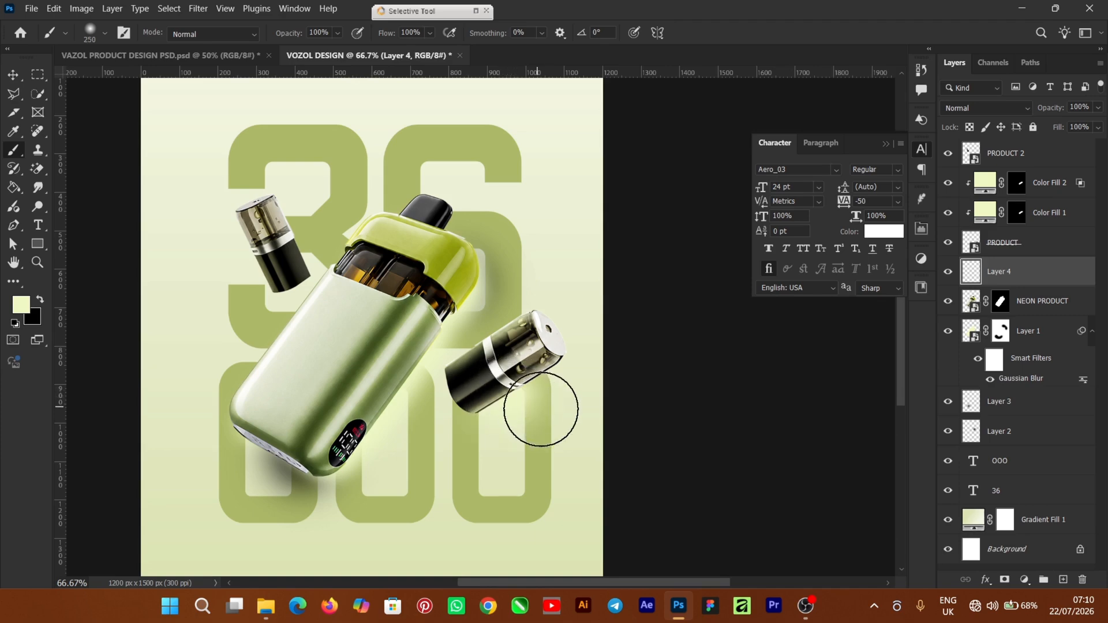
left_click(13, 75)
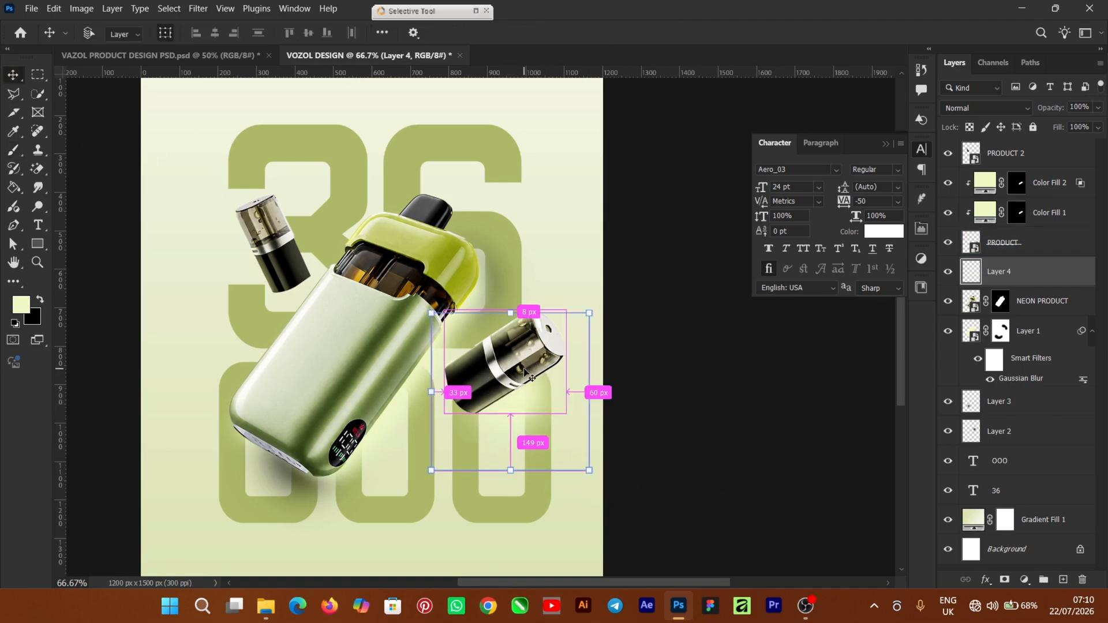
Scale the pale-green glow on Layer 4 down to 78.28% and reposition it behind the PRODUCT cartridge.
key("ctrl+t")
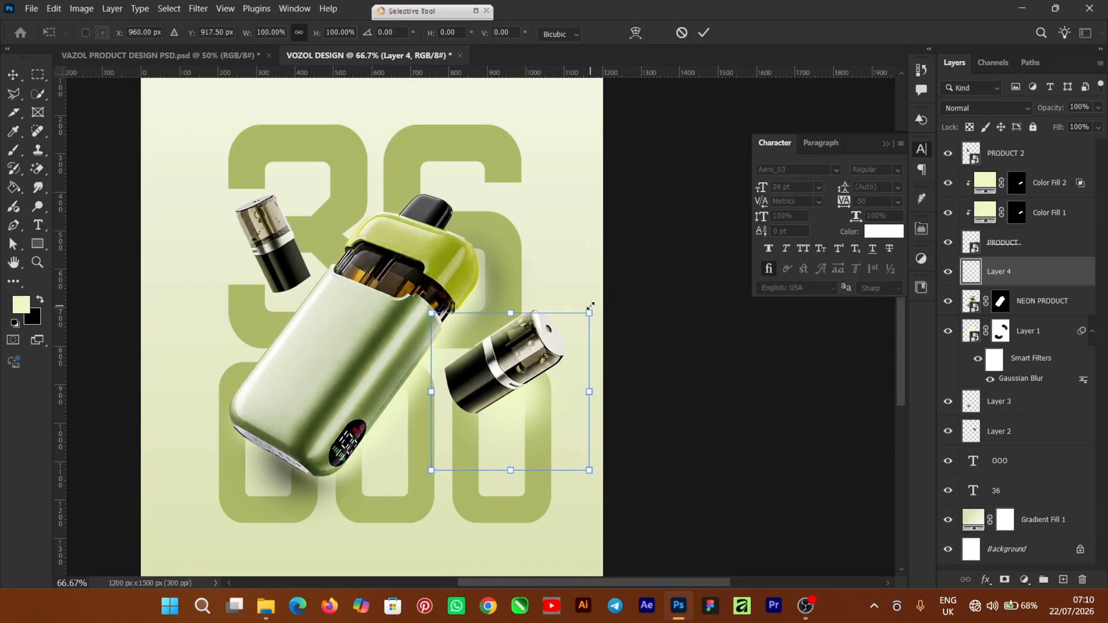
left_click_drag(589, 308, 558, 349)
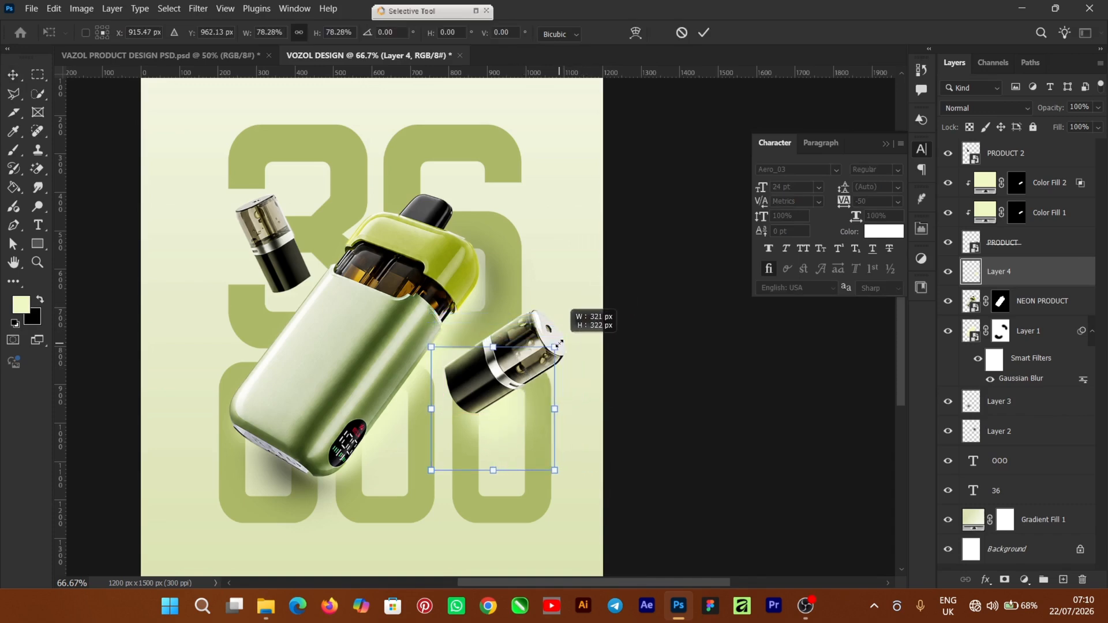
left_click_drag(504, 430, 525, 396)
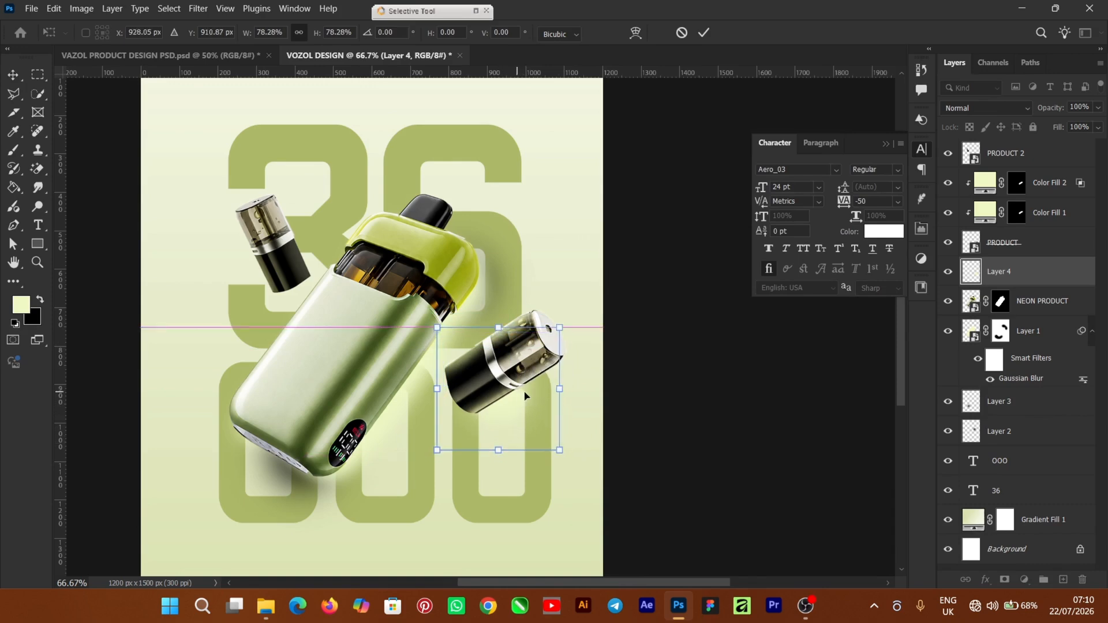
left_click(704, 34)
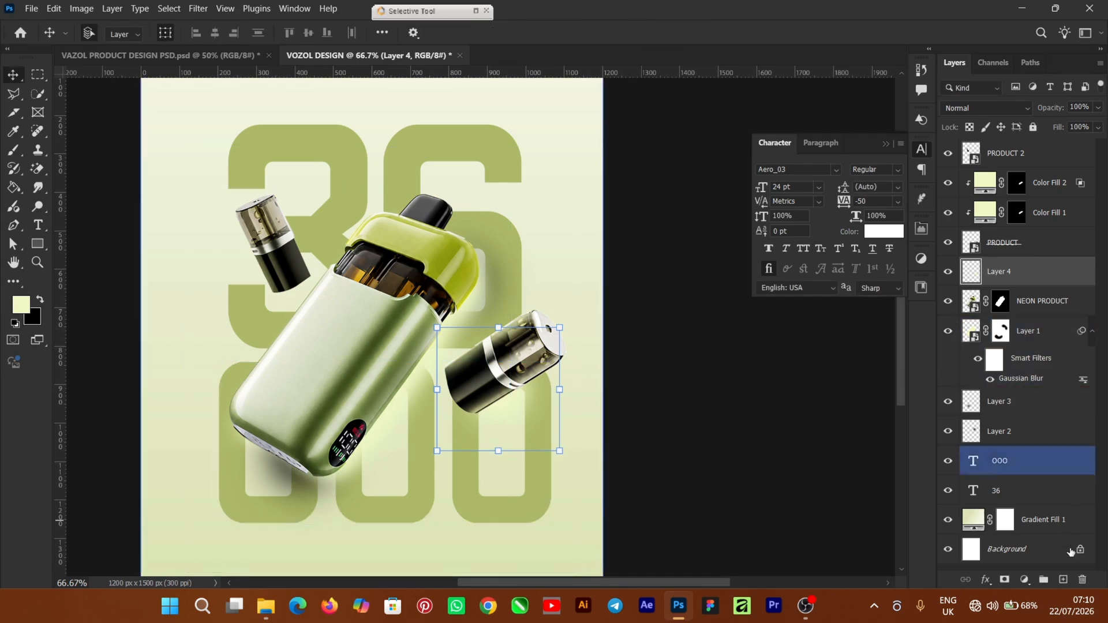
Add a new blank layer directly below Layer 4.
left_click(1063, 580)
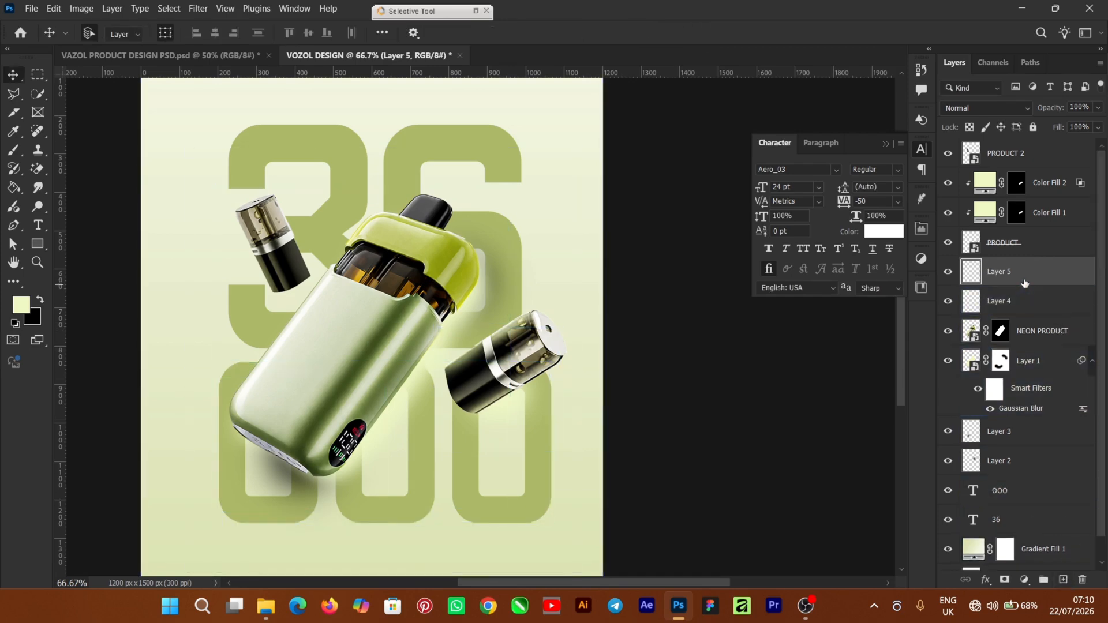
left_click_drag(1025, 283, 1023, 309)
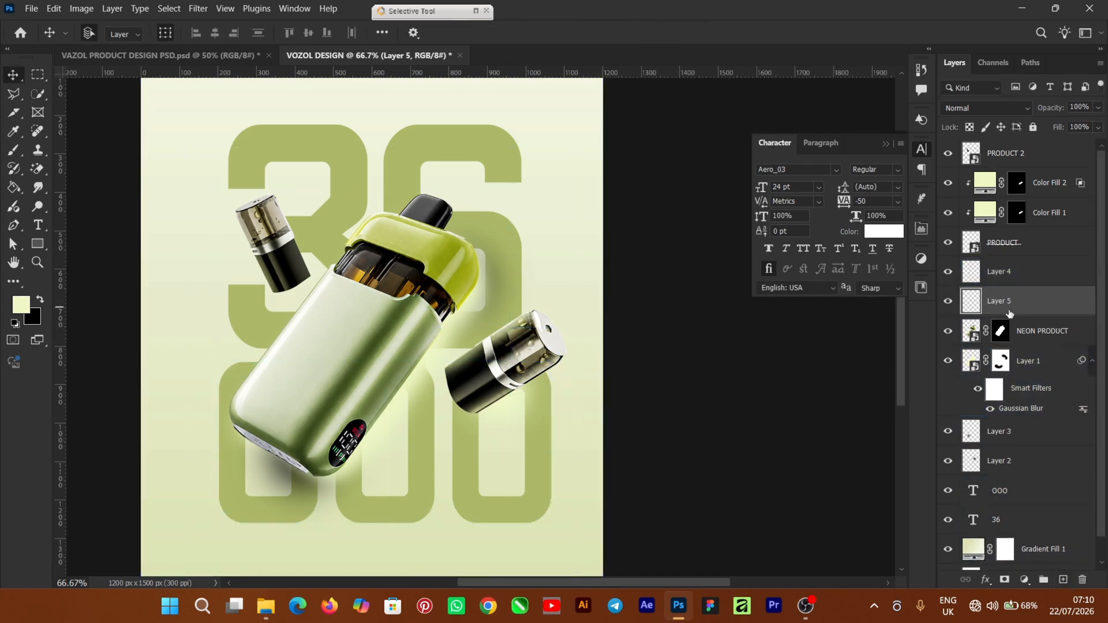
left_click(1008, 324, "shift")
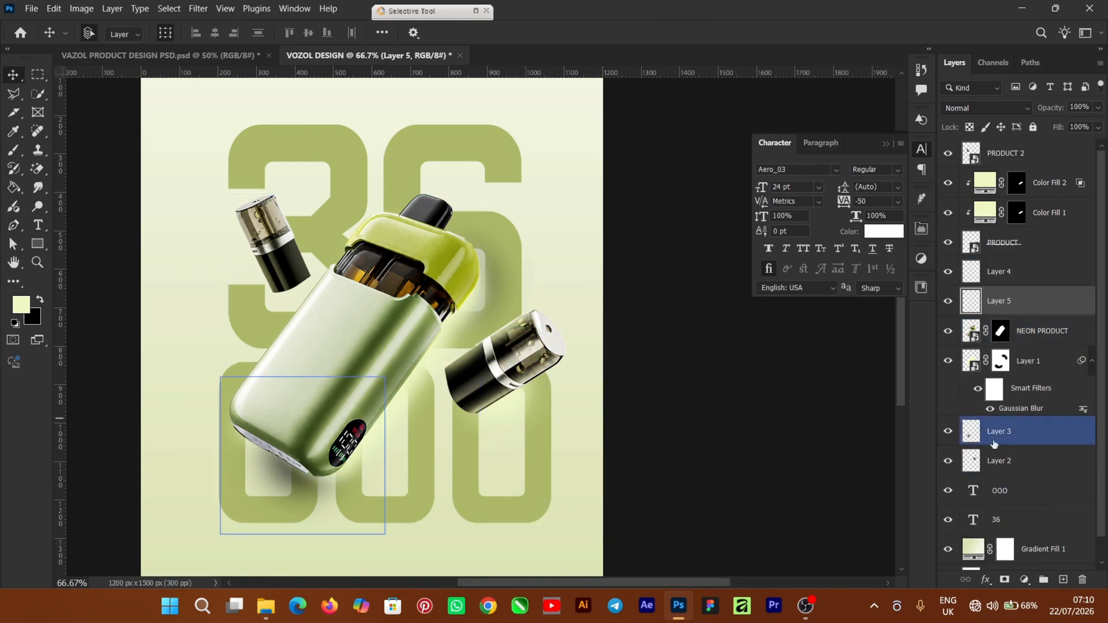
Paint a soft black shadow on Layer 5 with a 250 px brush beneath the PRODUCT cartridge and set the layer opacity to 84%.
left_click(39, 305)
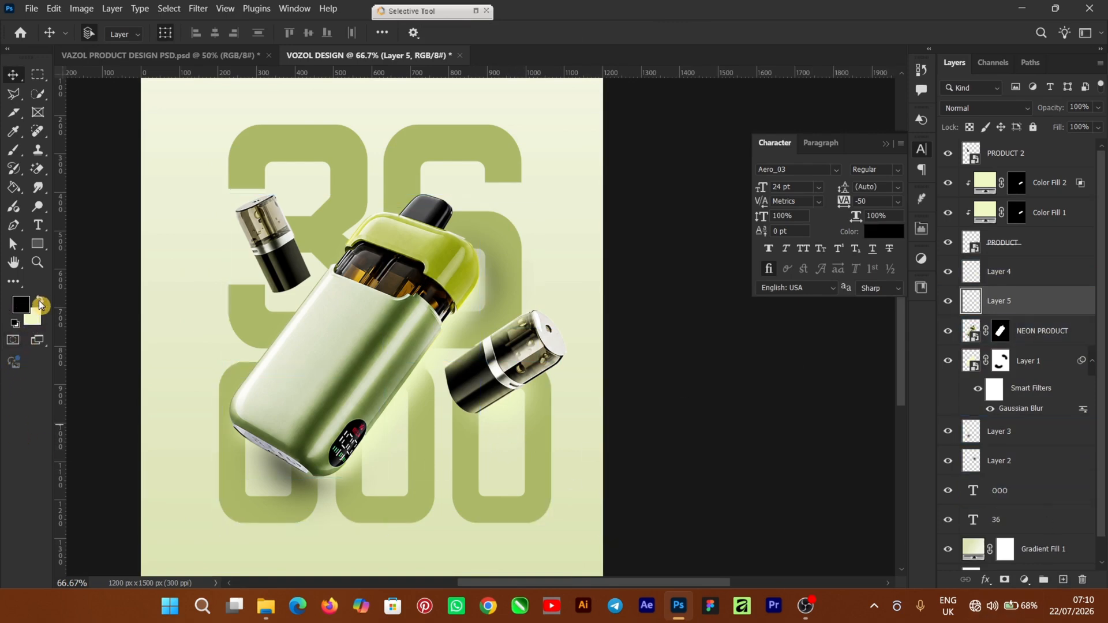
left_click(15, 155)
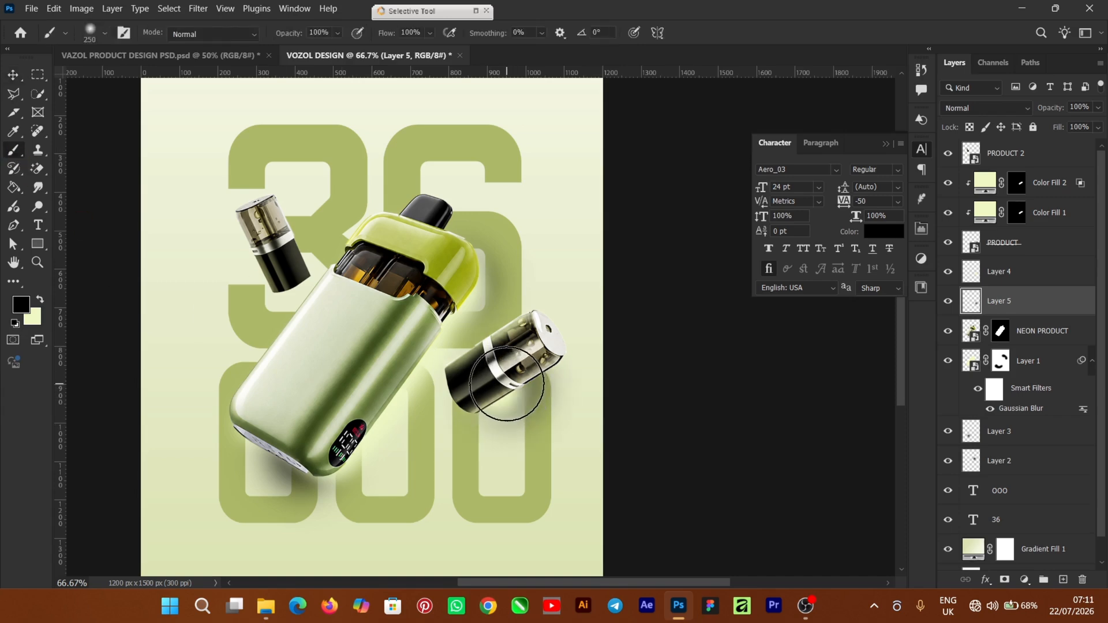
left_click_drag(506, 388, 507, 384)
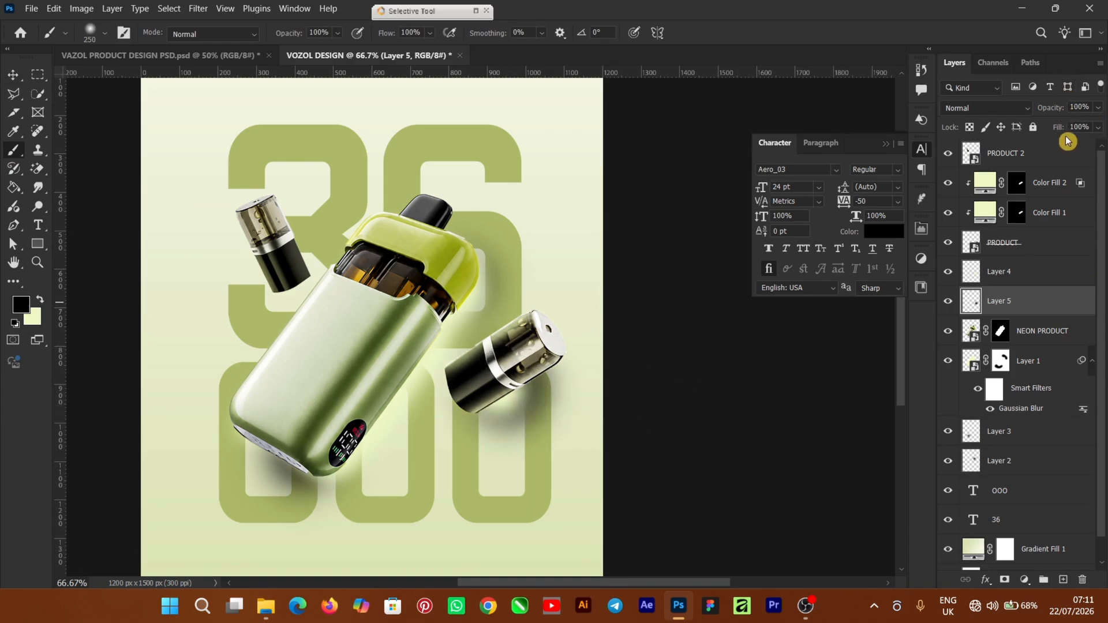
left_click(1097, 110)
left_click_drag(1089, 131, 1088, 133)
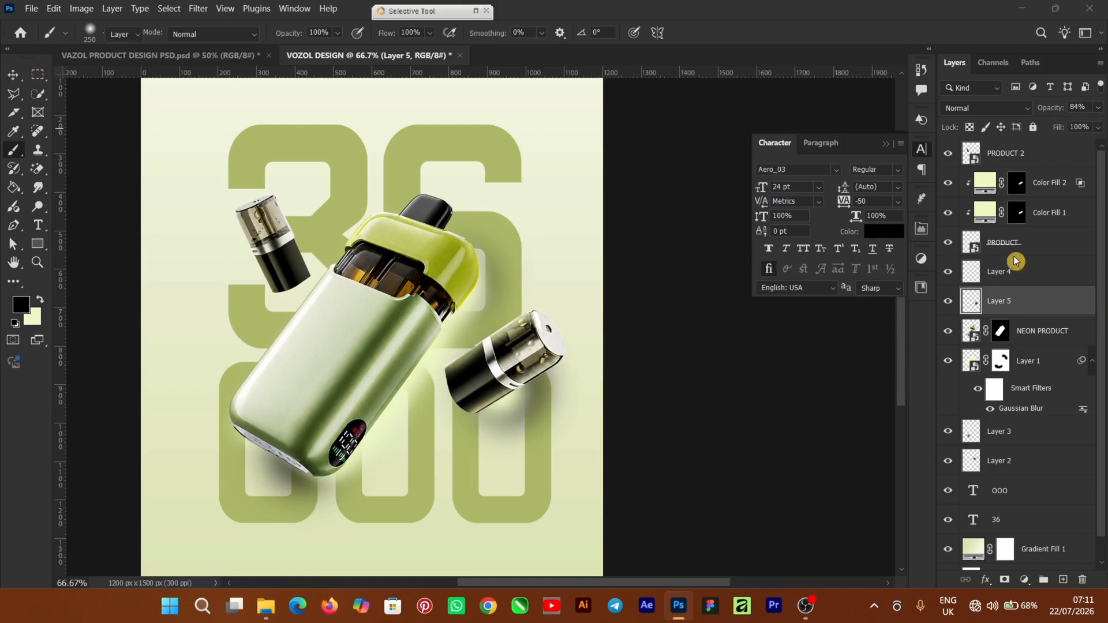
Enlarge the glow on Layer 4 to 132.09% width and 139.13% height around the PRODUCT cartridge.
key("v")
left_click(1008, 280)
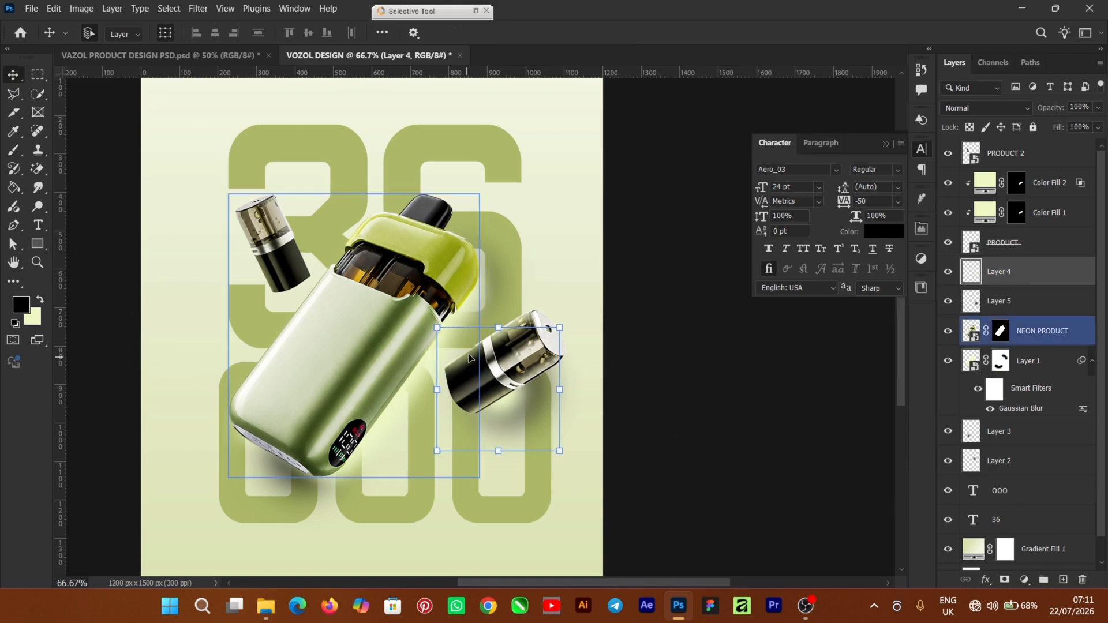
key("ctrl")
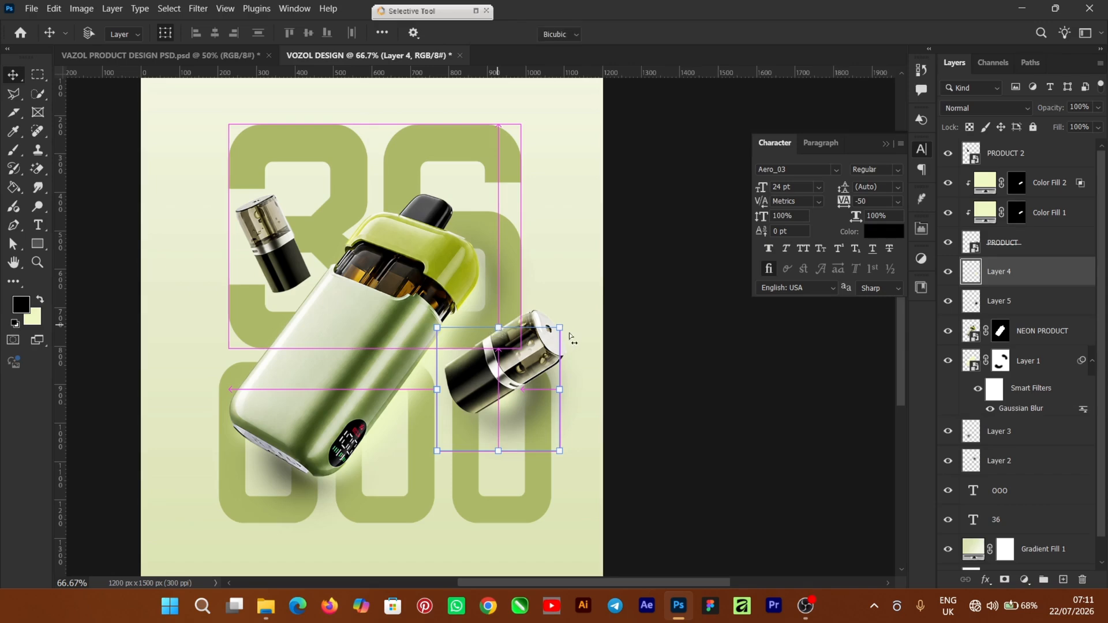
key("ctrl+t")
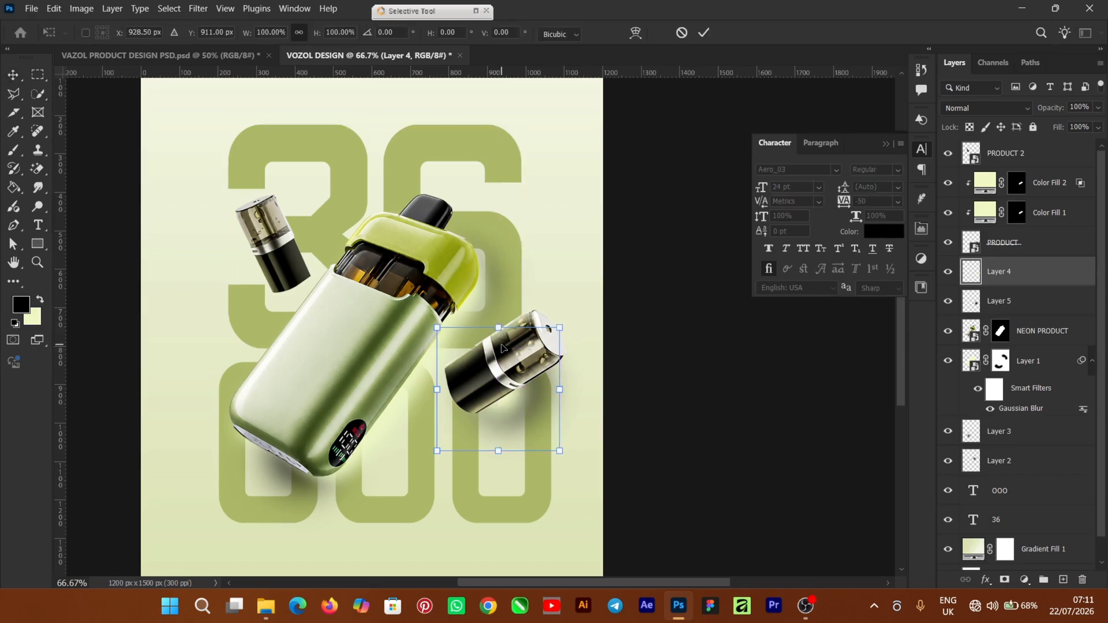
left_click_drag(560, 325, 579, 312)
left_click_drag(437, 451, 423, 465)
left_click_drag(579, 313, 585, 294)
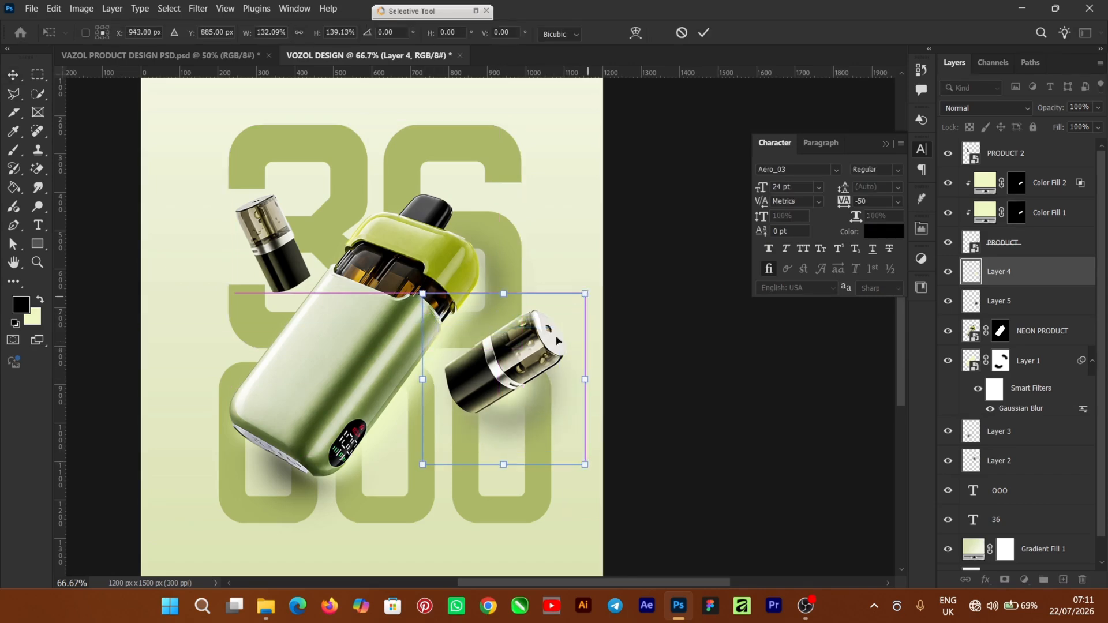
left_click(704, 33)
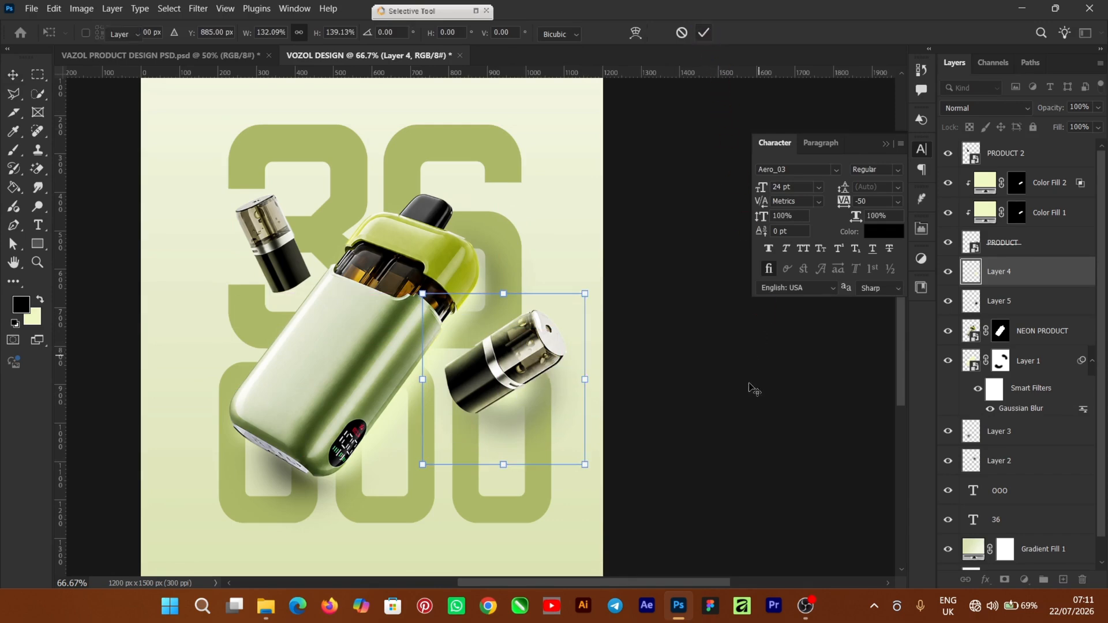
left_click(753, 426)
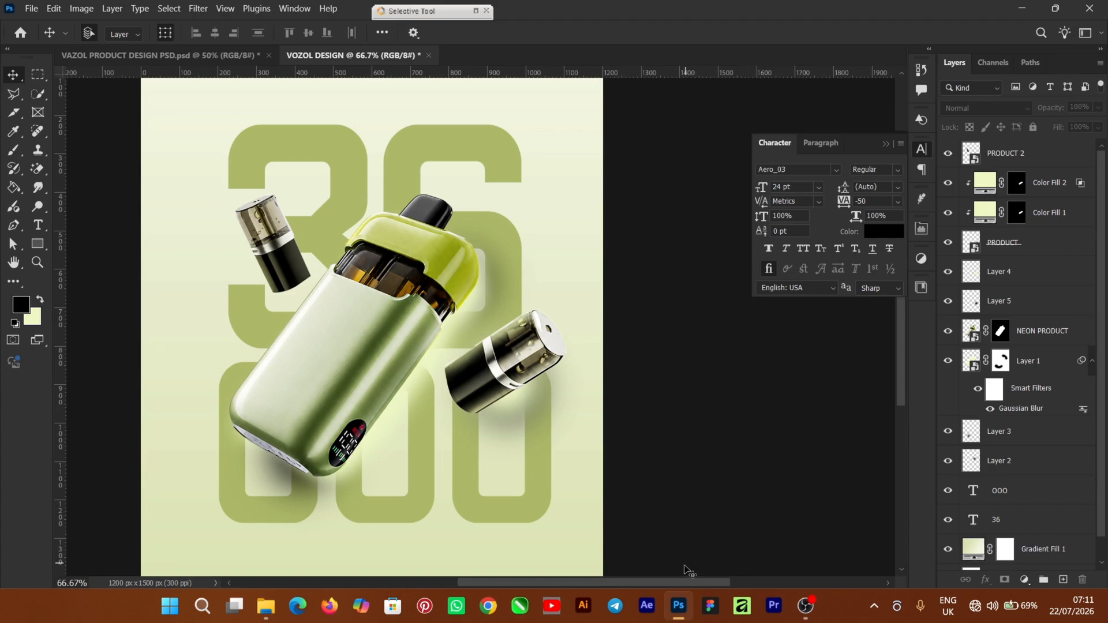
Add a new blank layer directly below the PRODUCT 2 layer.
left_click_drag(686, 582, 637, 584)
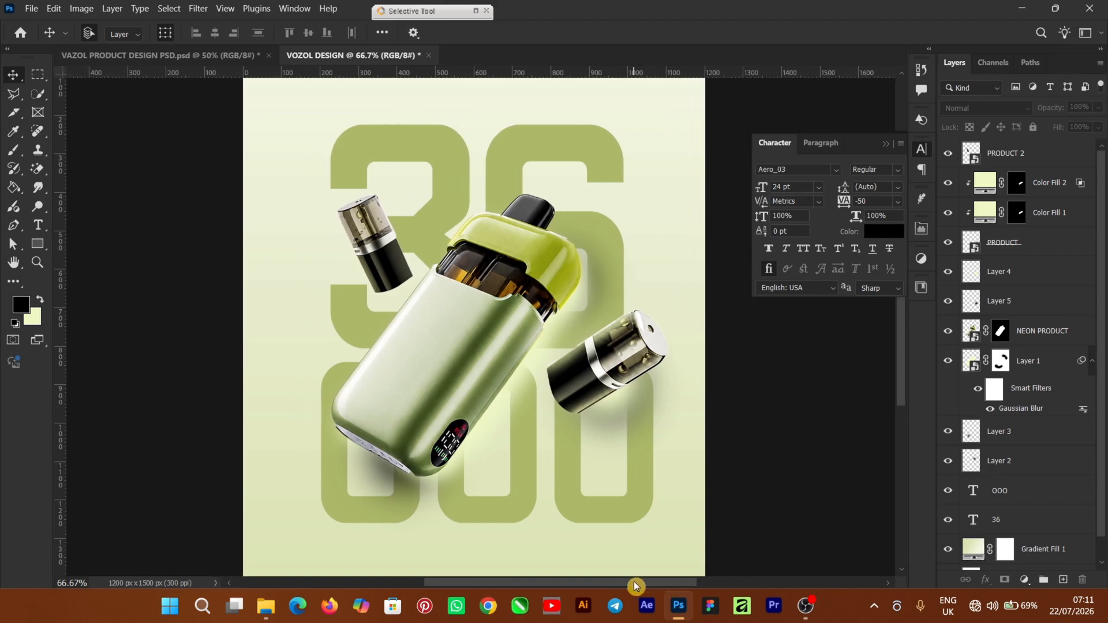
left_click(740, 418)
left_click(359, 228)
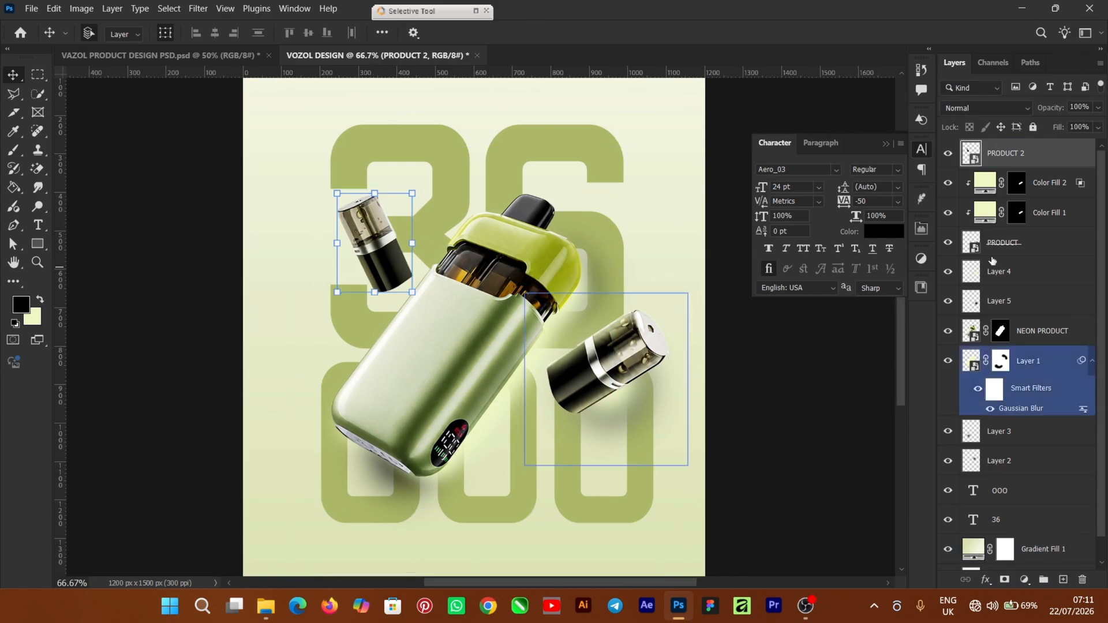
left_click(1064, 581)
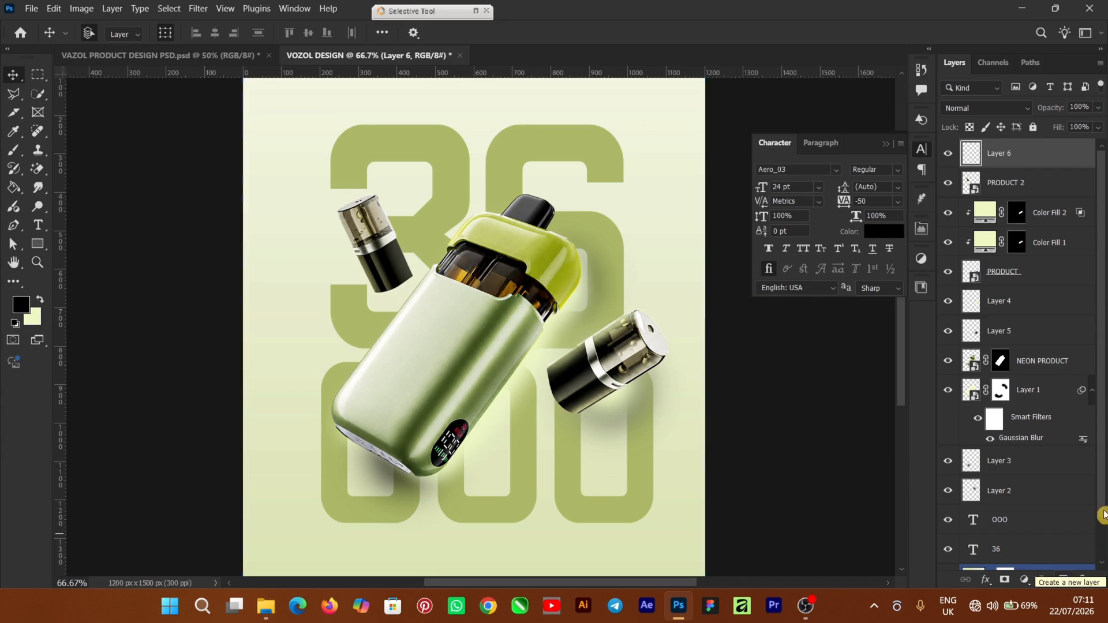
key("ctrl+[")
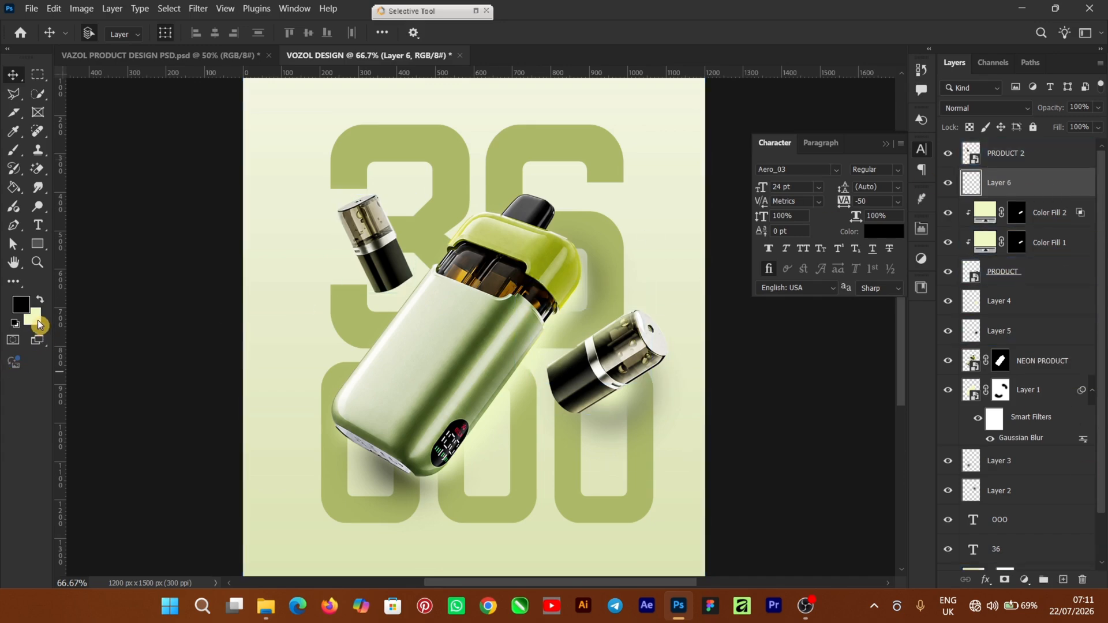
Paint a pale-green glow on Layer 6 with a 250 px brush behind the PRODUCT 2 cartridge and scale it to 63.11% width and 91.33% height.
left_click(41, 302)
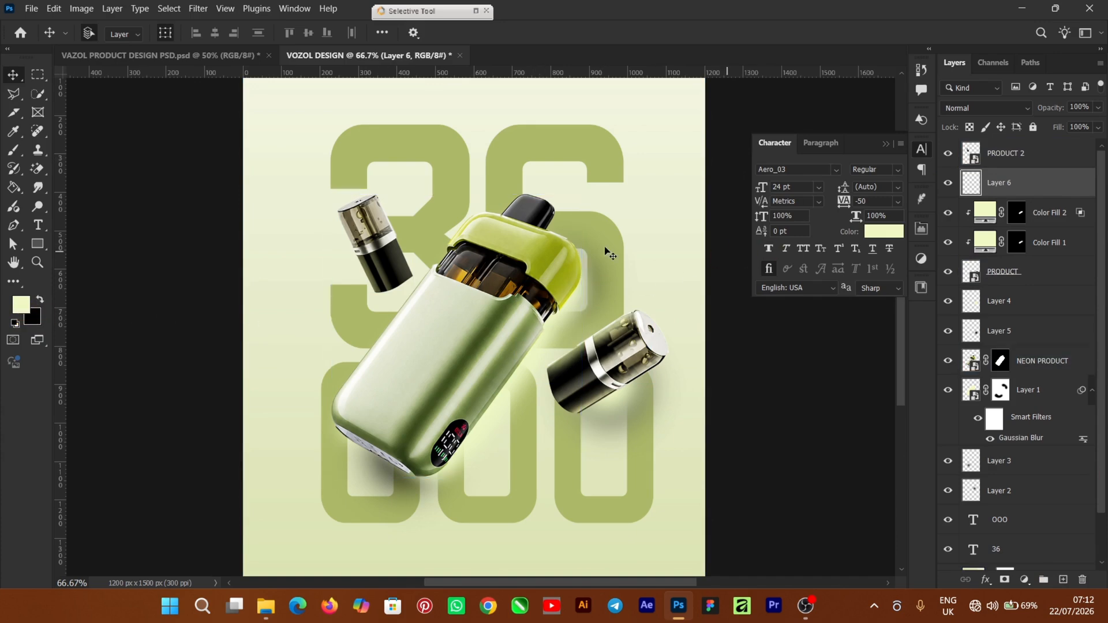
left_click(10, 154)
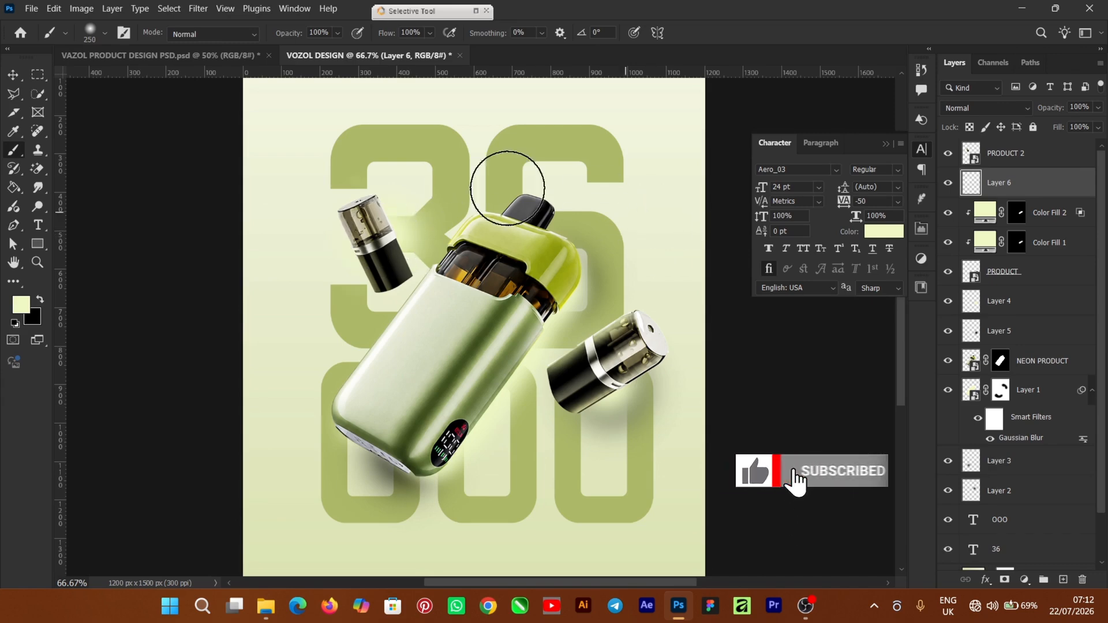
left_click(17, 77)
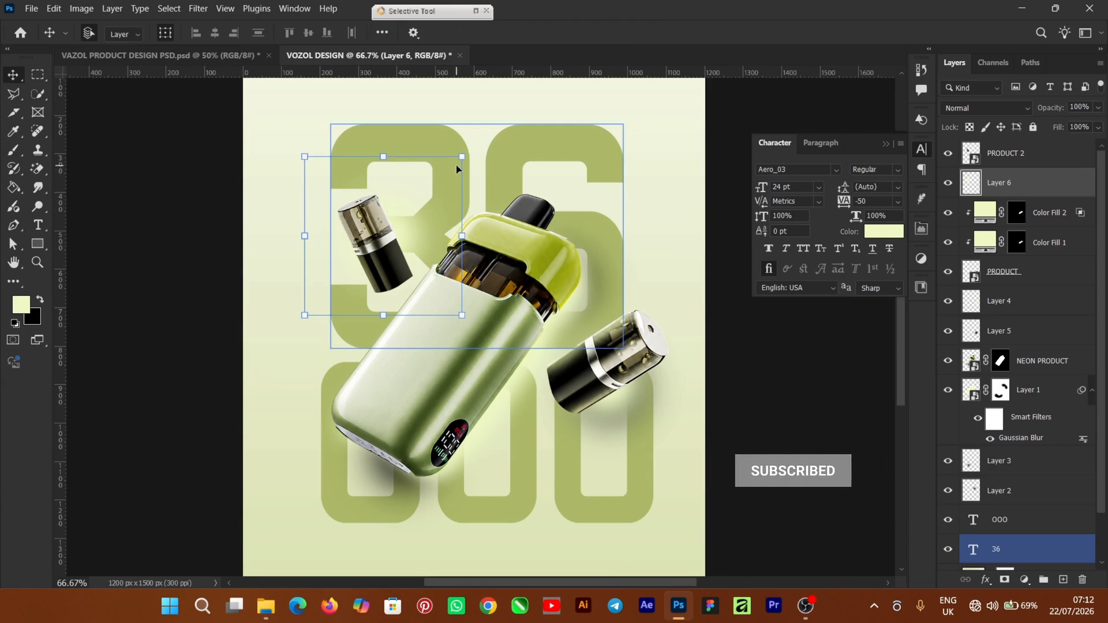
left_click_drag(462, 158, 447, 171)
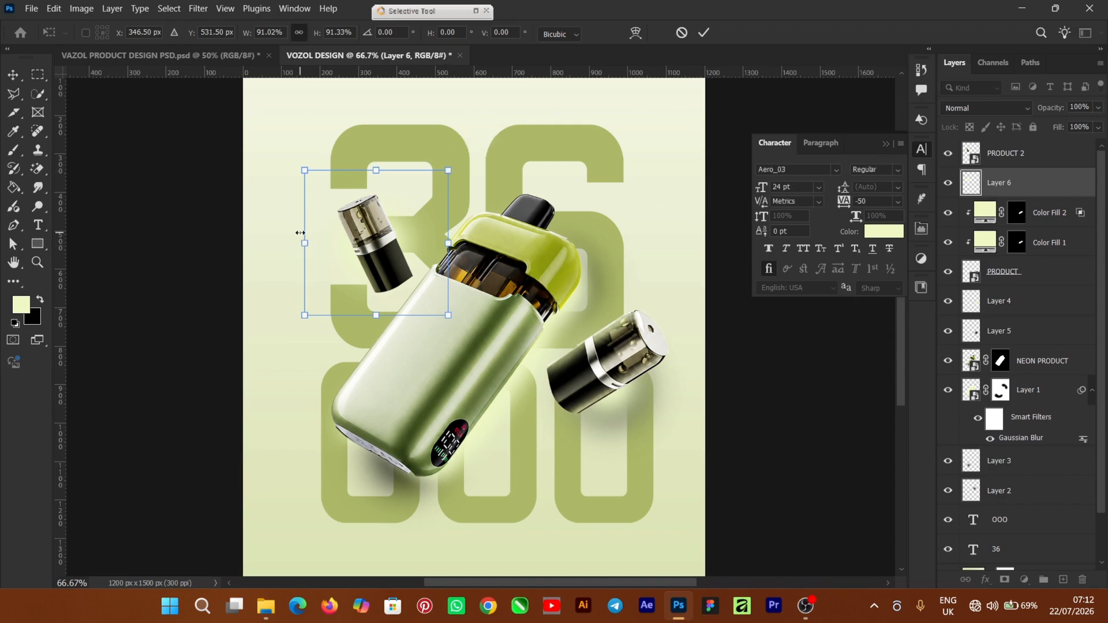
left_click_drag(304, 245, 331, 244)
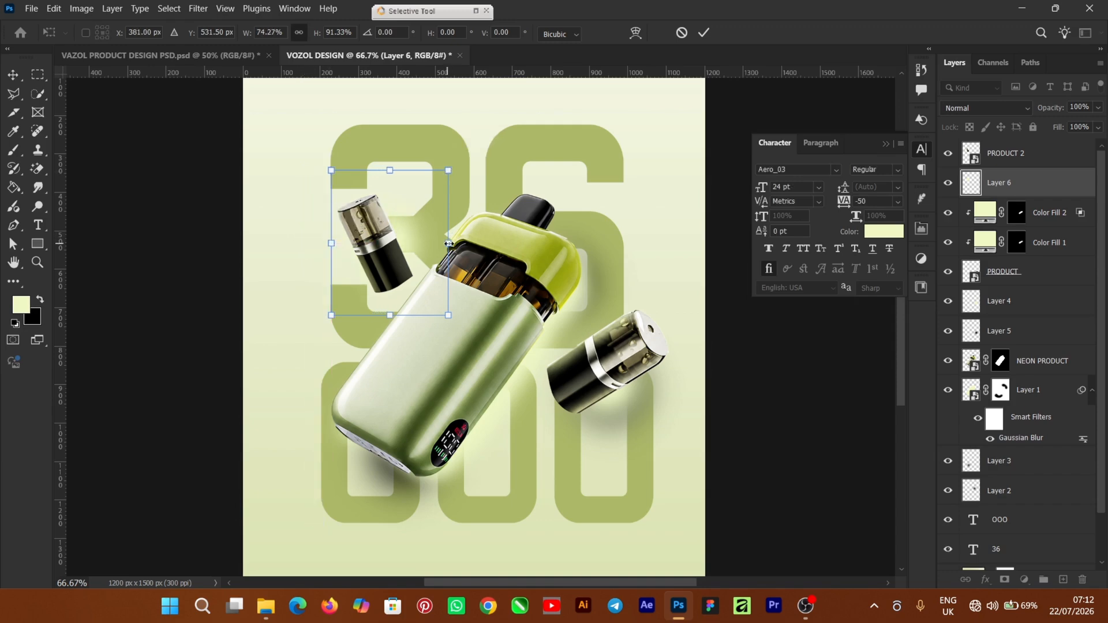
left_click_drag(449, 244, 431, 243)
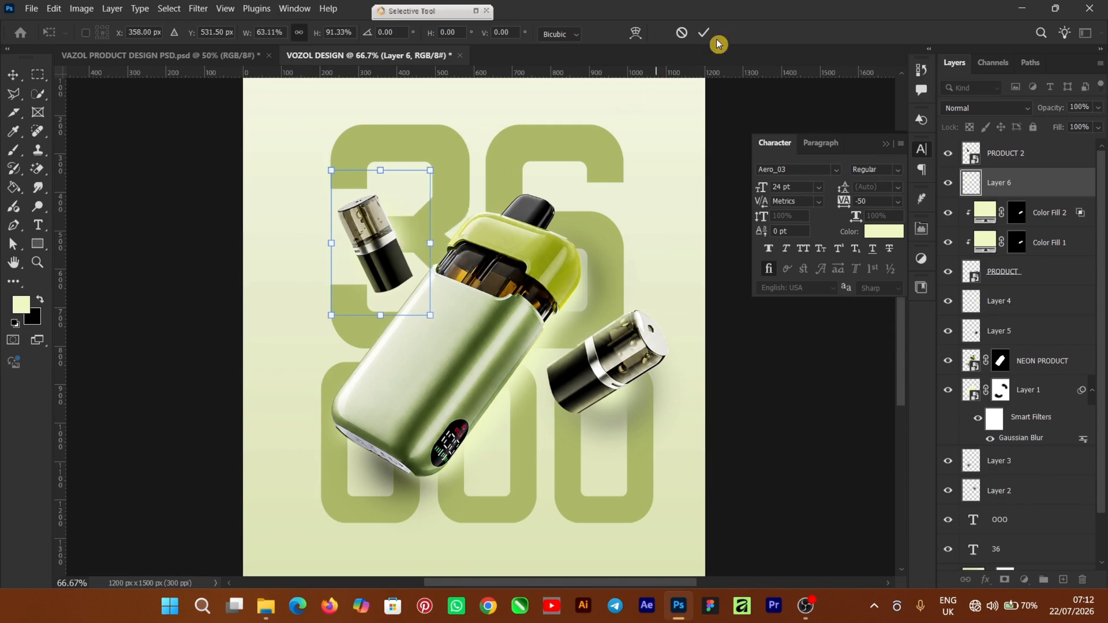
key("Return")
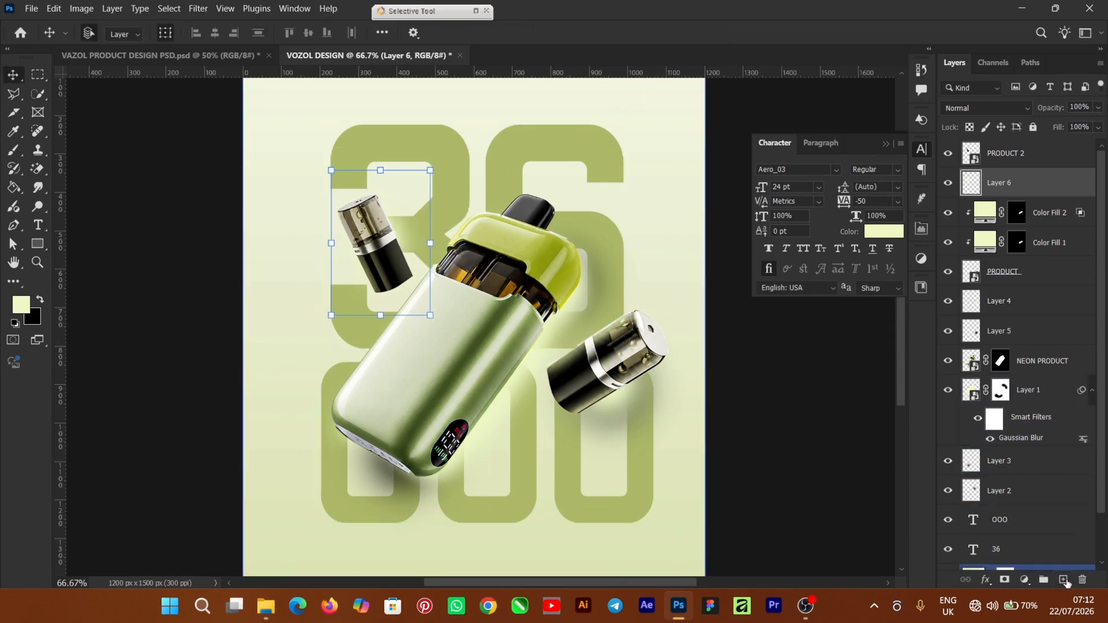
Add a new blank layer directly below Layer 6.
left_click(1063, 580)
left_click_drag(1017, 188, 1017, 223)
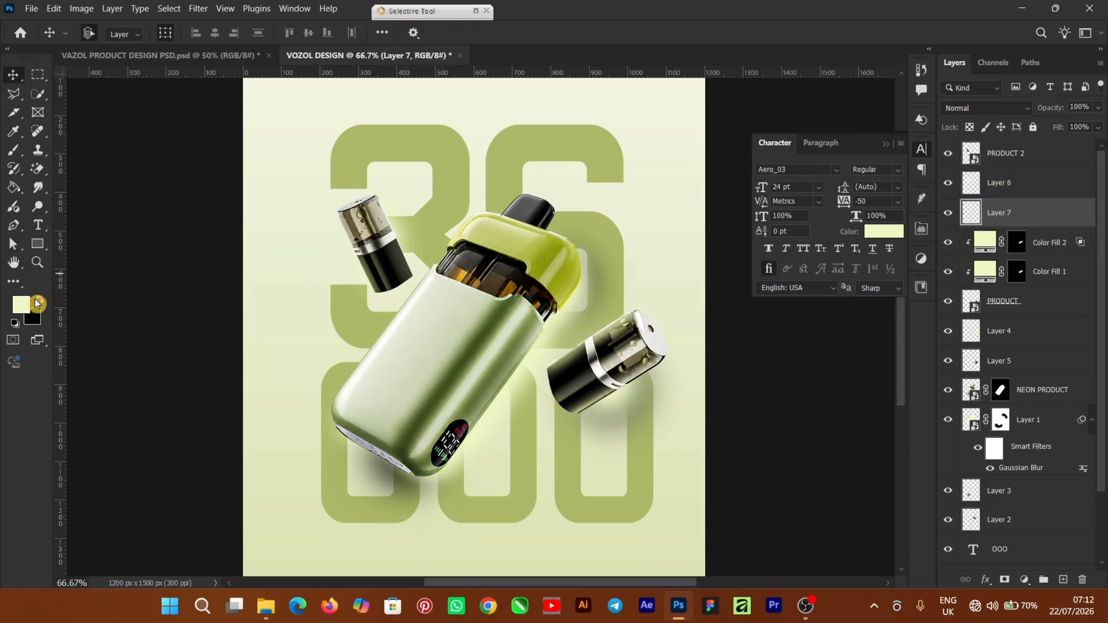
Paint a soft black shadow on Layer 7 with a 200 px brush behind the PRODUCT 2 cartridge and set the layer opacity to 83%.
left_click(38, 301)
left_click(13, 152)
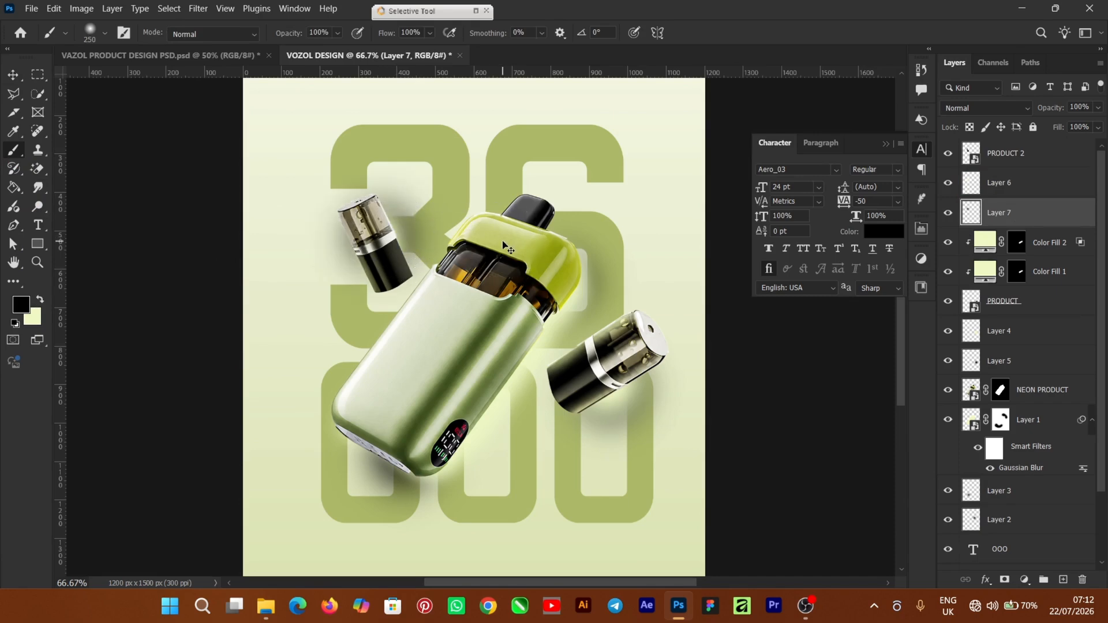
key("bracketleft")
key("ctrl+z")
left_click(1098, 108)
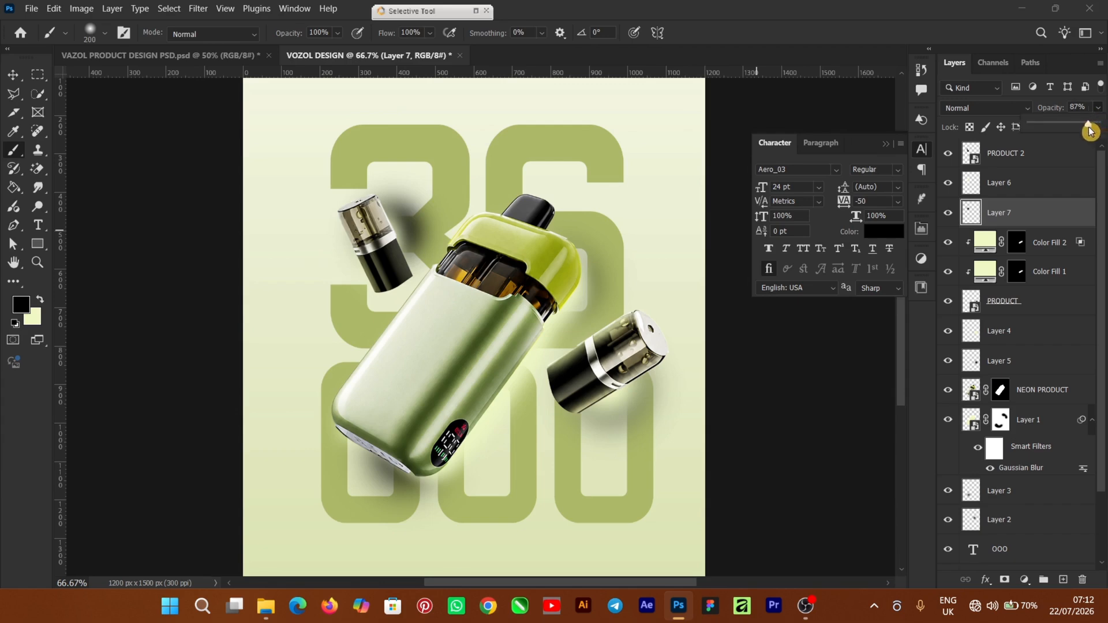
left_click_drag(1088, 135, 1087, 137)
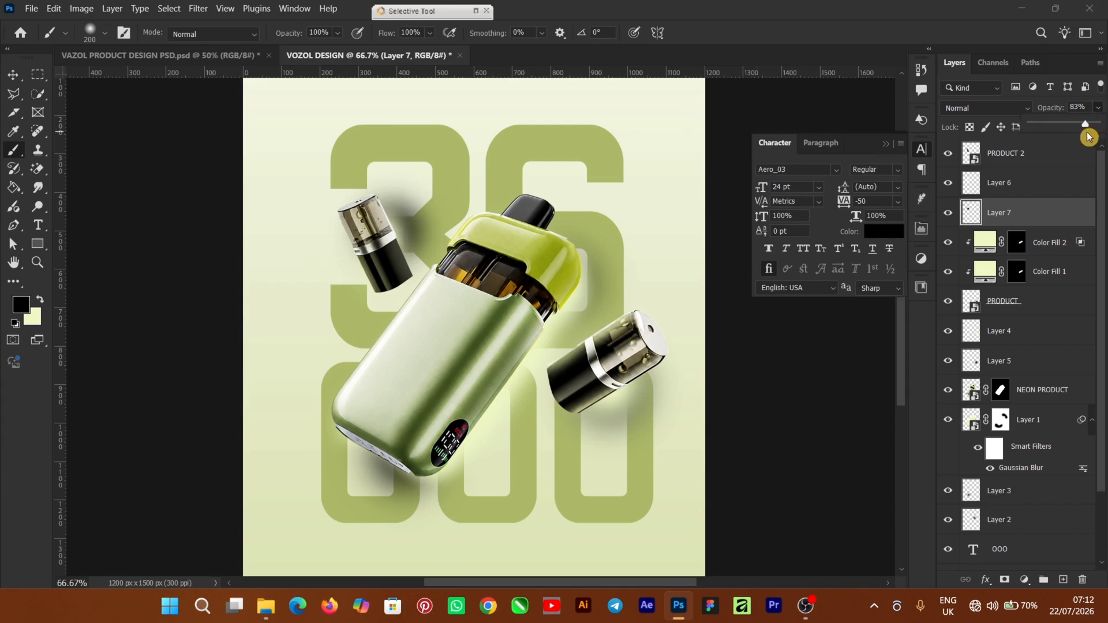
Widen the pale-green glow on Layer 6 slightly toward the main vape device.
left_click(17, 82)
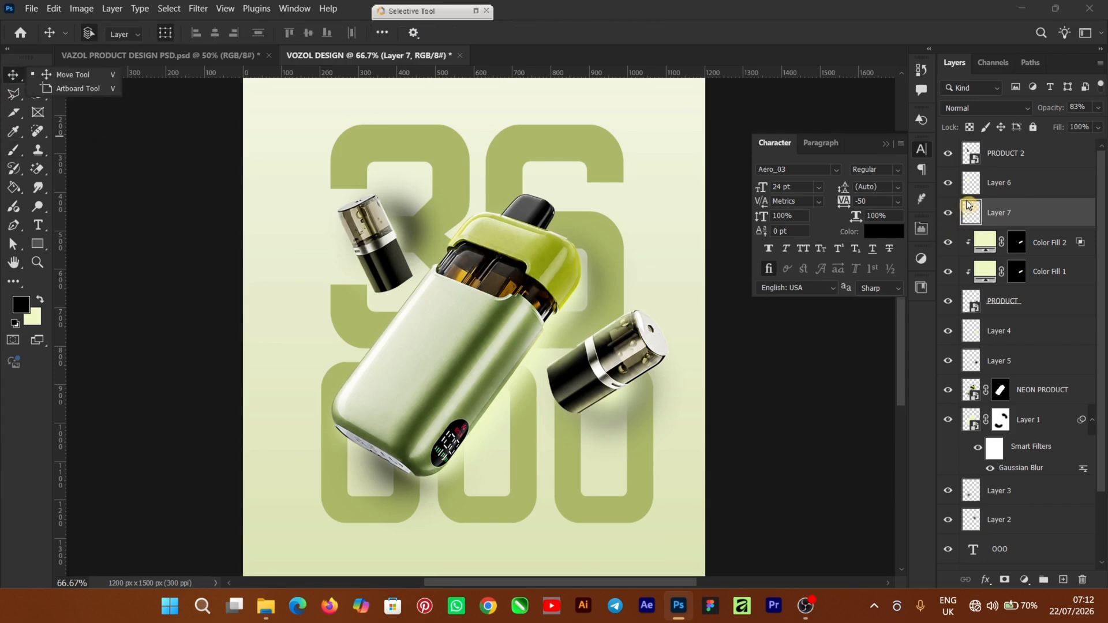
left_click(995, 185)
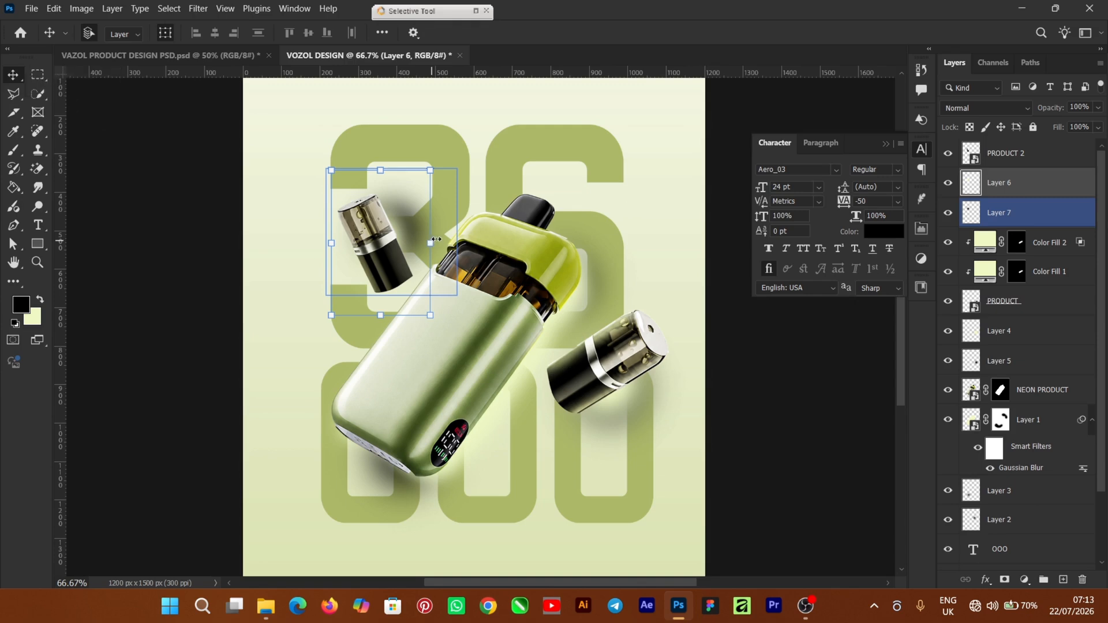
left_click_drag(433, 239, 439, 236)
left_click(704, 34)
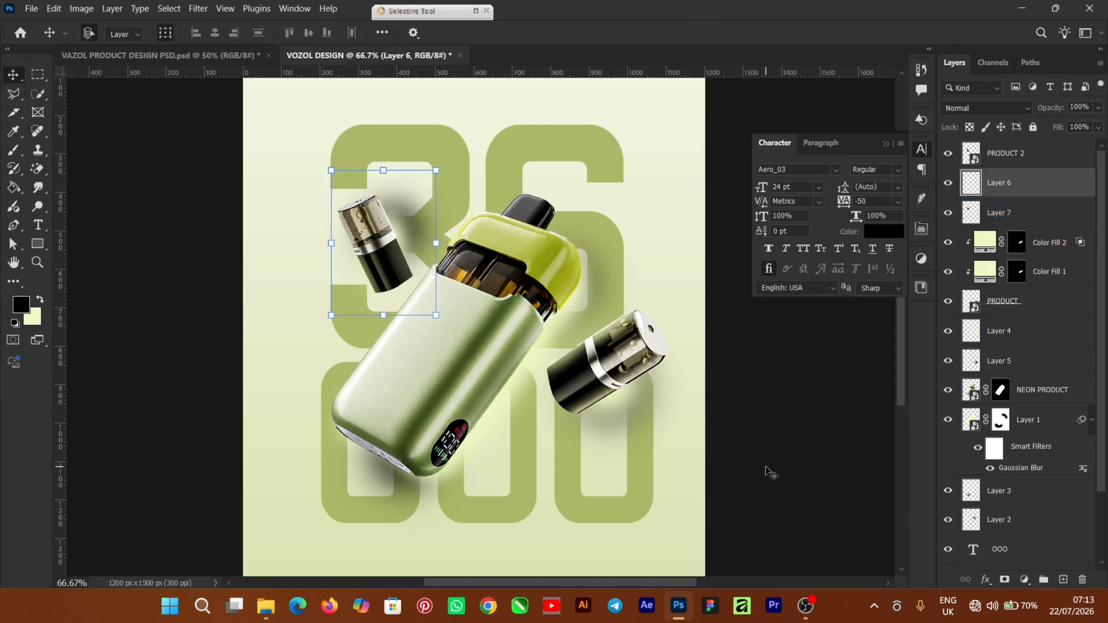
left_click(767, 425)
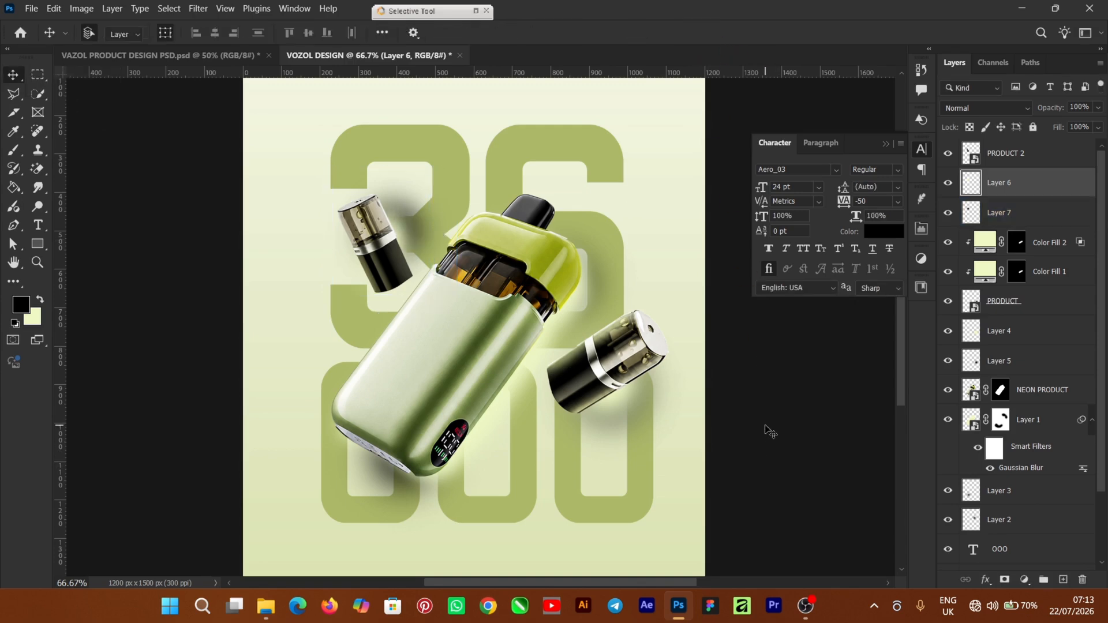
key("ctrl+minus")
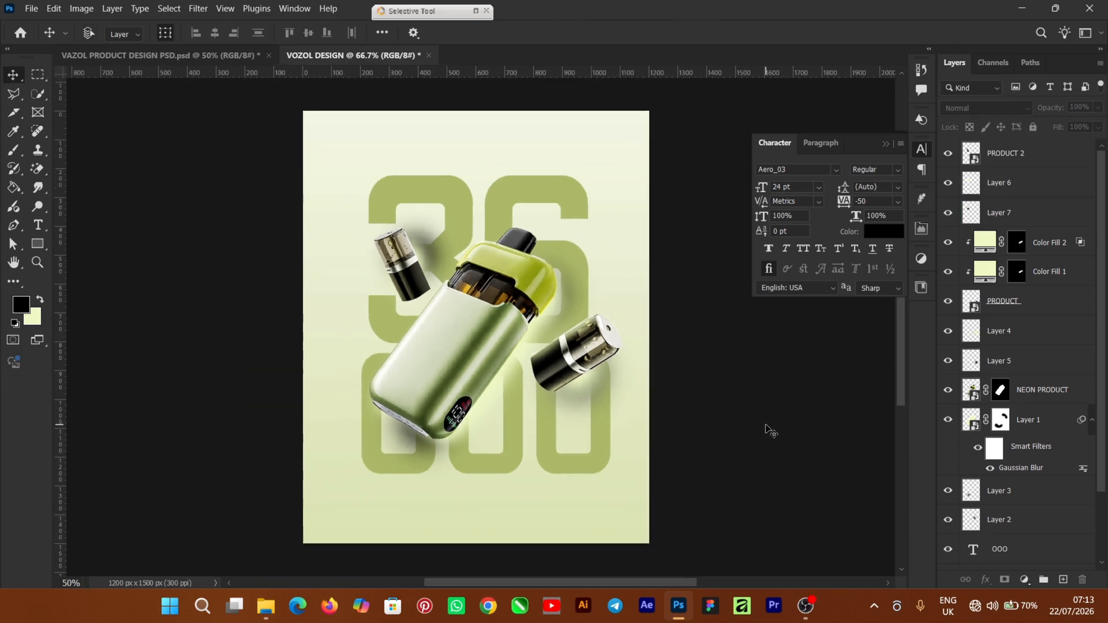
key("ctrl+minus")
key("ctrl+minus")
key("ctrl+plus")
key("ctrl+plus")
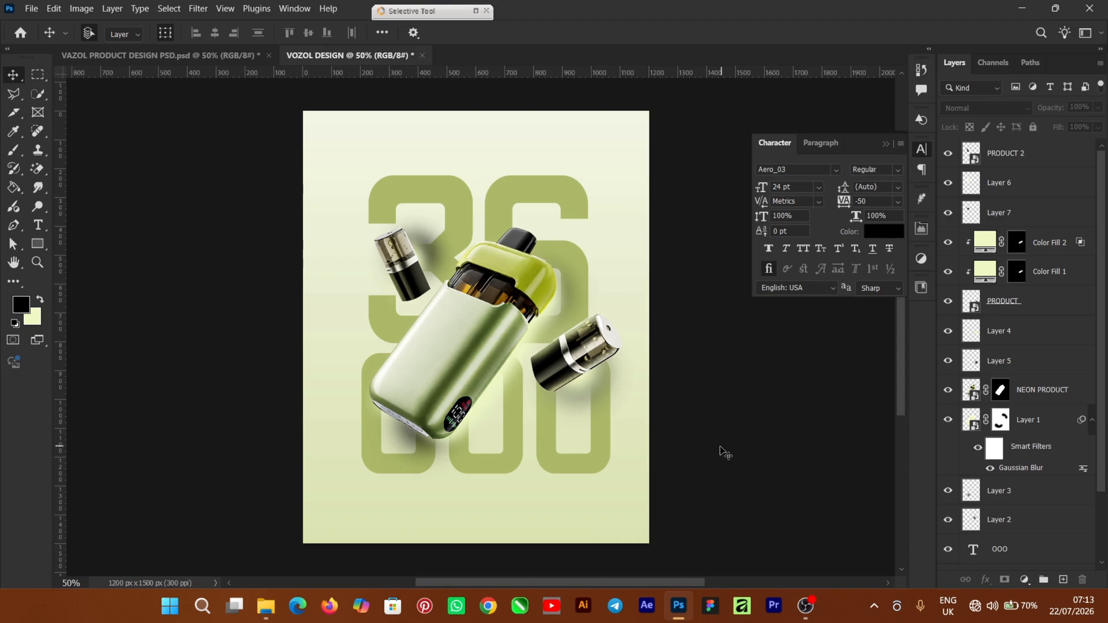
Group all layers from PRODUCT 2 down to the 36 text, leaving out the gradient fill and background.
left_click(1054, 163)
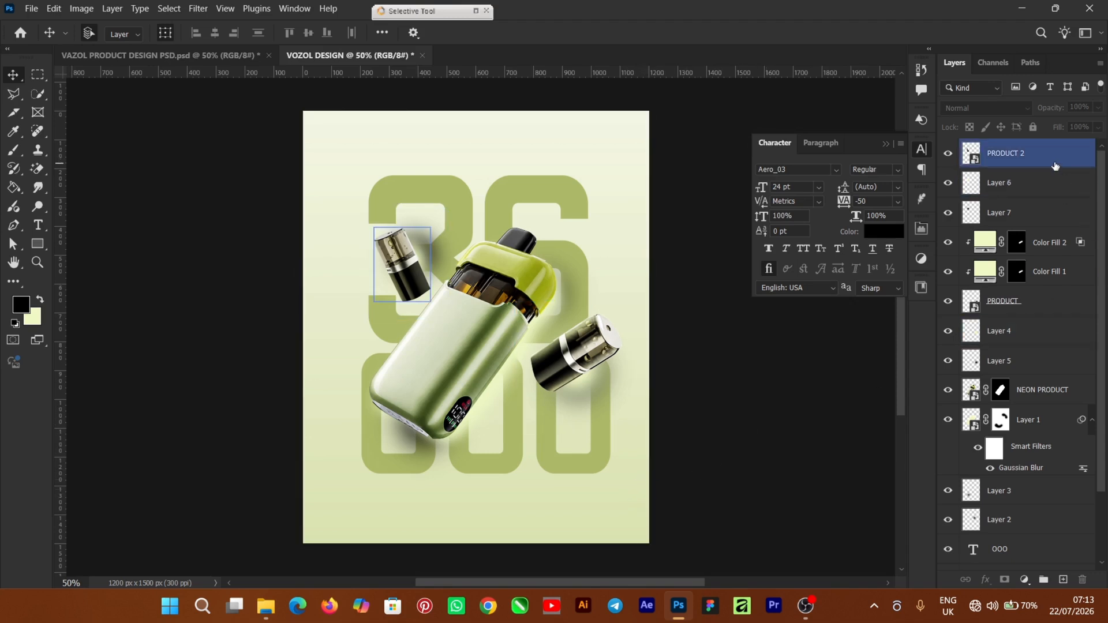
left_click(1051, 211, "ctrl")
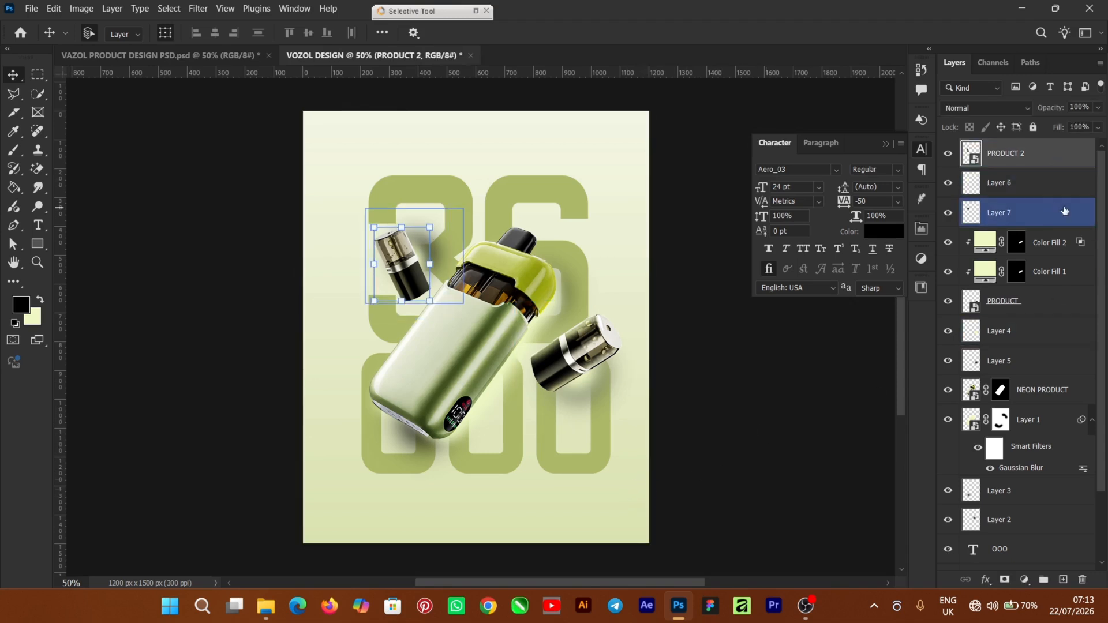
left_click(1037, 187, "shift")
left_click(1059, 241, "shift")
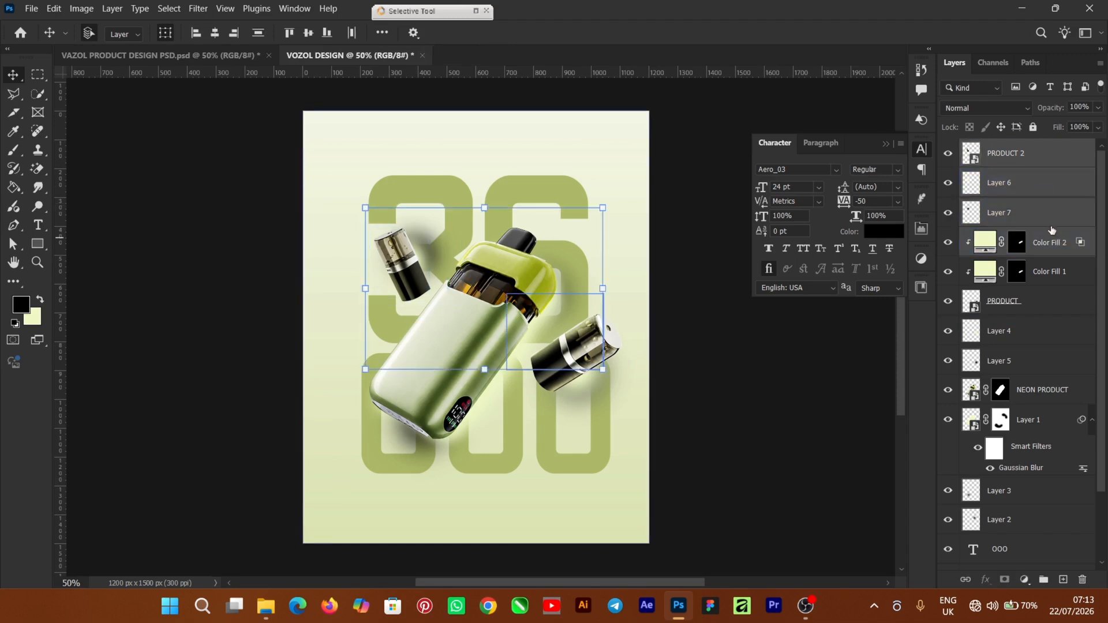
left_click(1056, 360)
left_click(1060, 420)
left_click(1064, 490)
scroll(1059, 498, "down", 1)
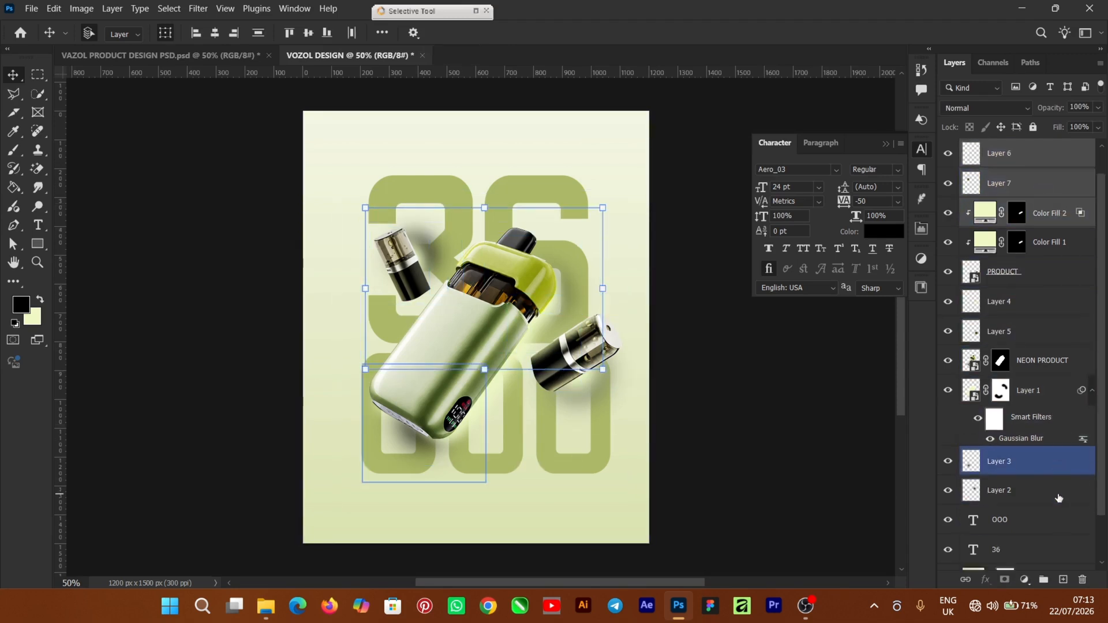
scroll(1058, 498, "down", 2)
left_click(1064, 491)
left_click(1046, 500, "shift")
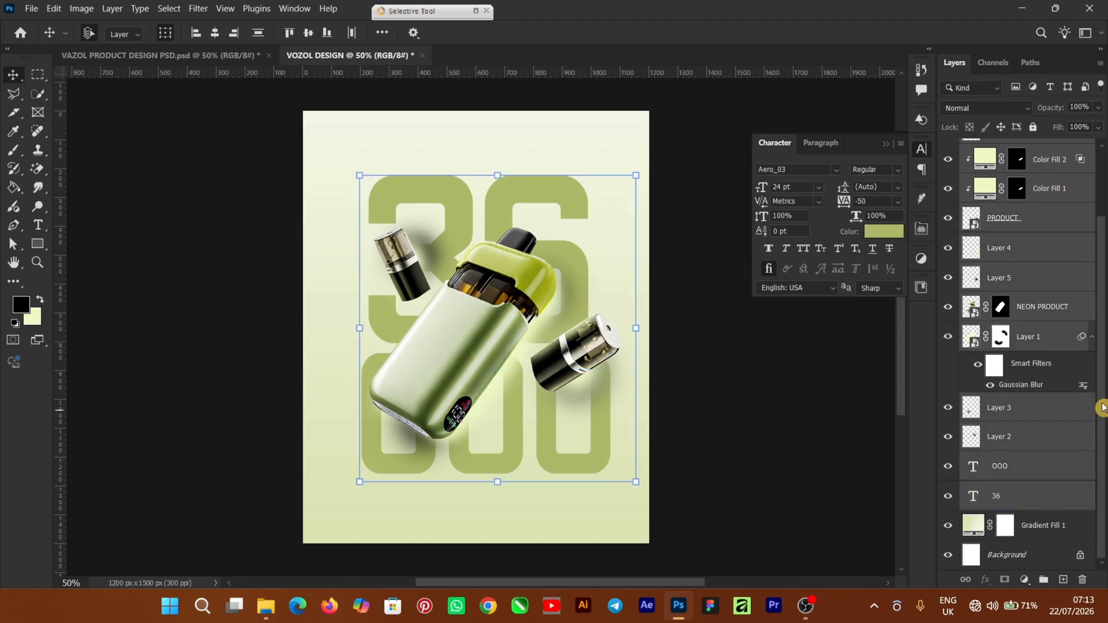
left_click_drag(1103, 259, 1104, 166)
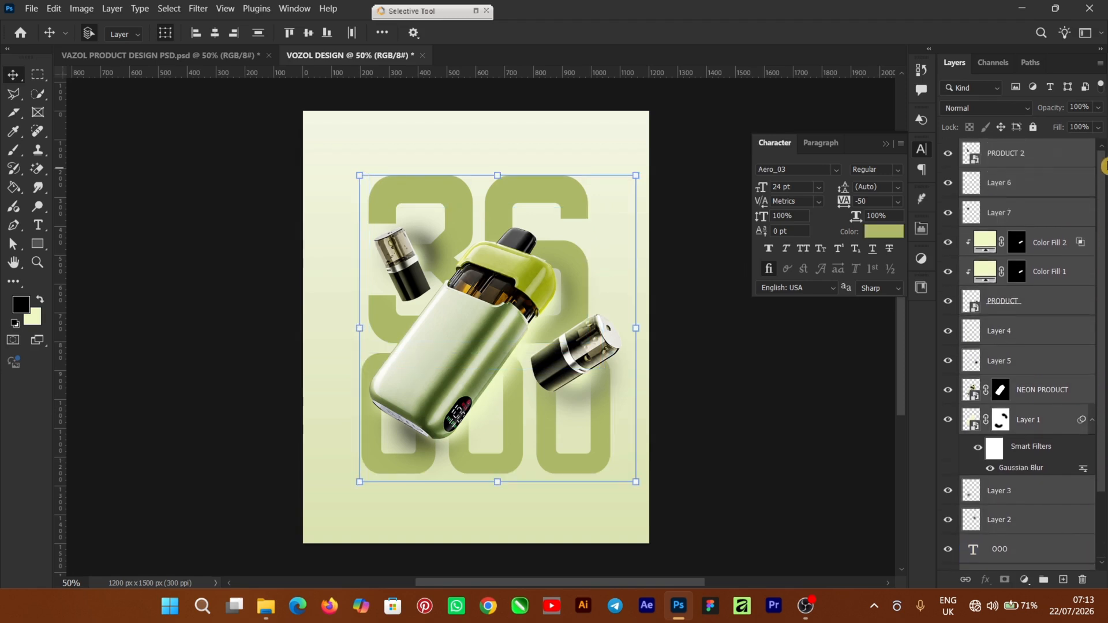
key("ctrl+g")
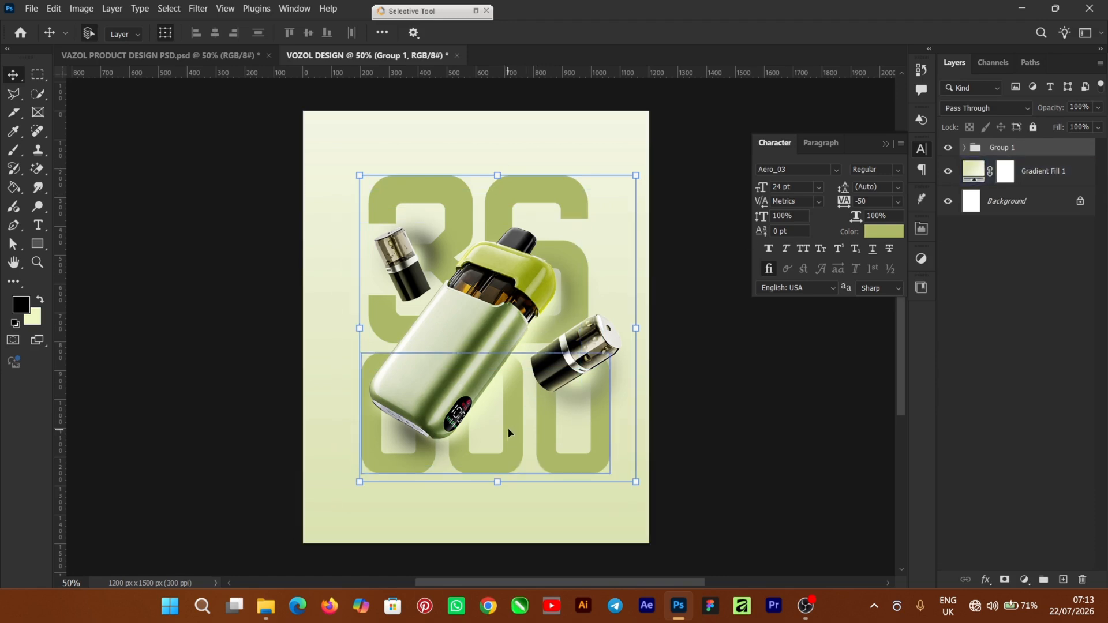
Scale the grouped products and lettering up proportionally to about 108%.
key("ctrl+t")
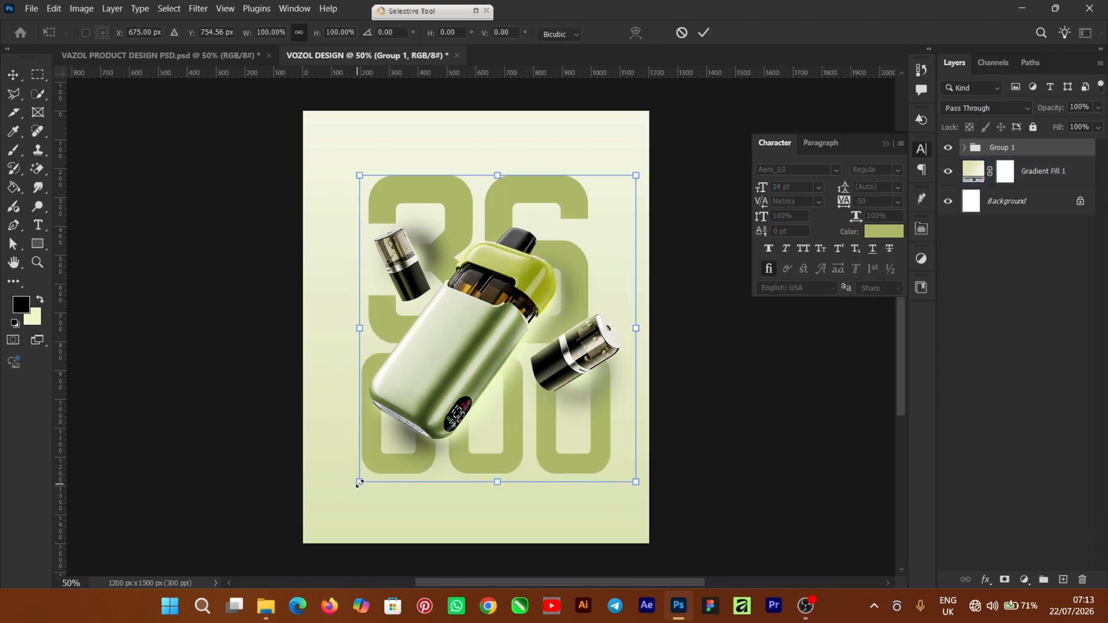
mouse_move(359, 483)
left_mouse_down()
mouse_move(327, 495)
mouse_move(339, 487)
mouse_move(344, 499)
left_mouse_up()
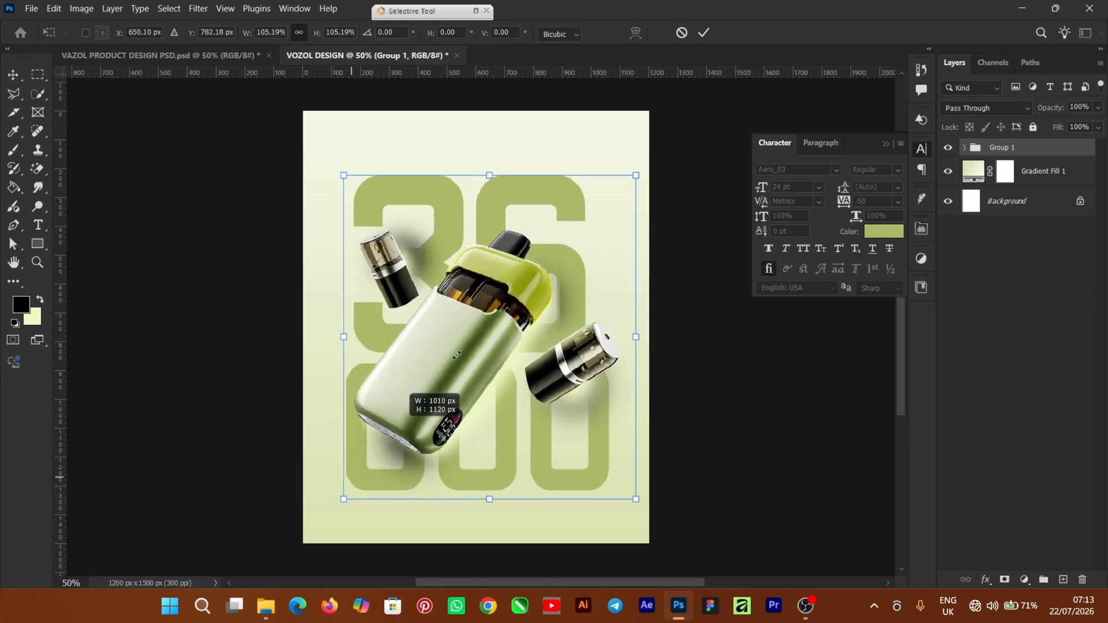
left_click_drag(636, 172, 637, 173)
left_click_drag(341, 172, 338, 166)
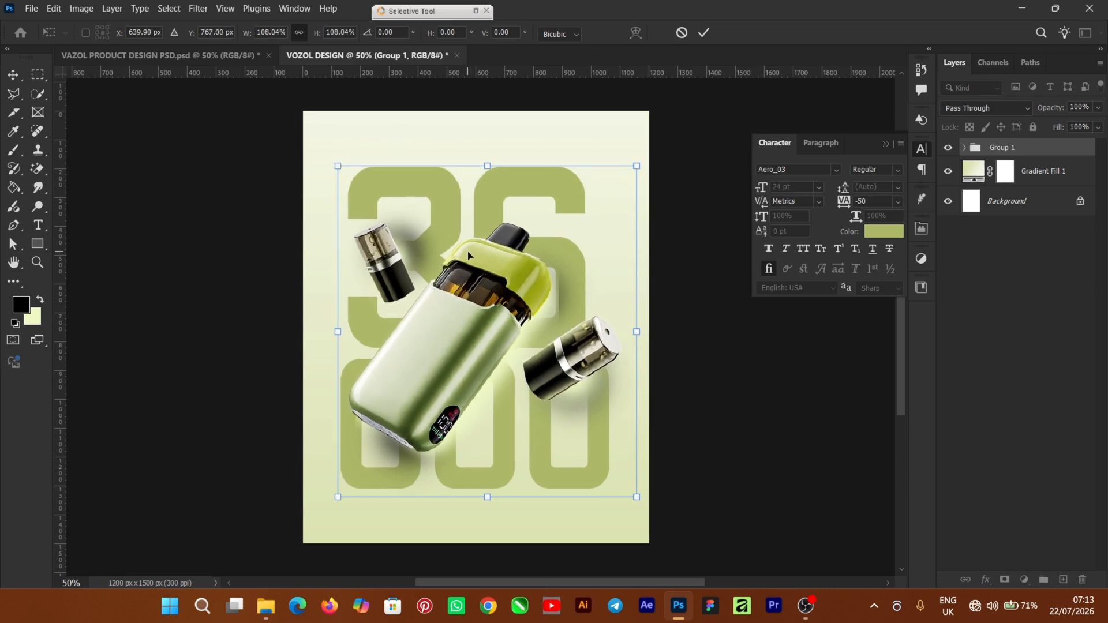
left_click(708, 36)
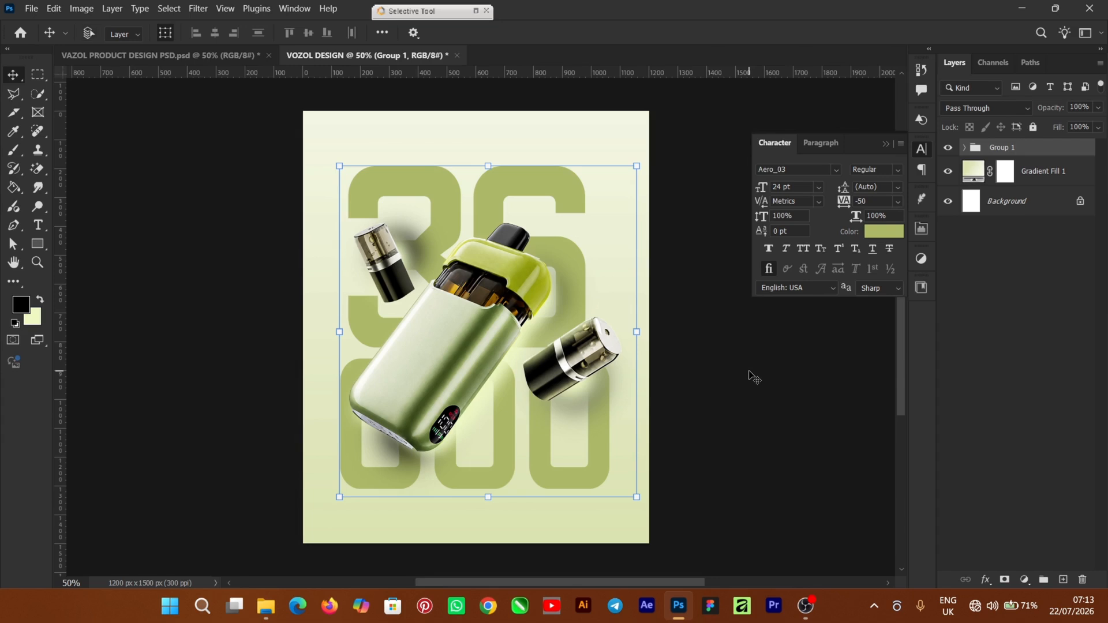
Try to align the product group to the horizontal centre of the canvas.
key("ctrl+a")
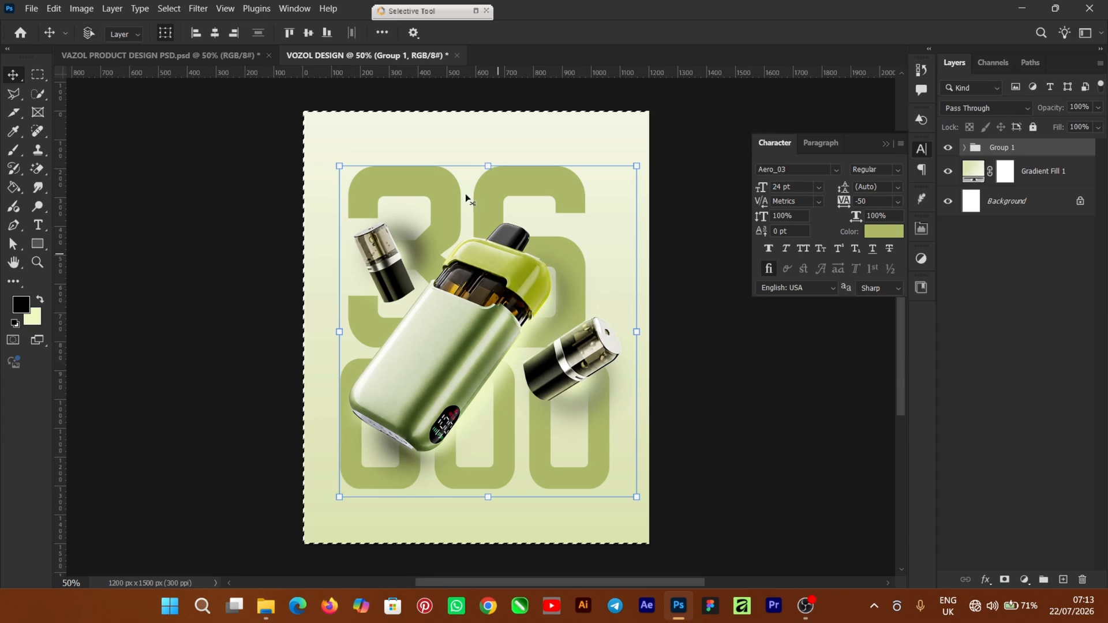
left_click(218, 32)
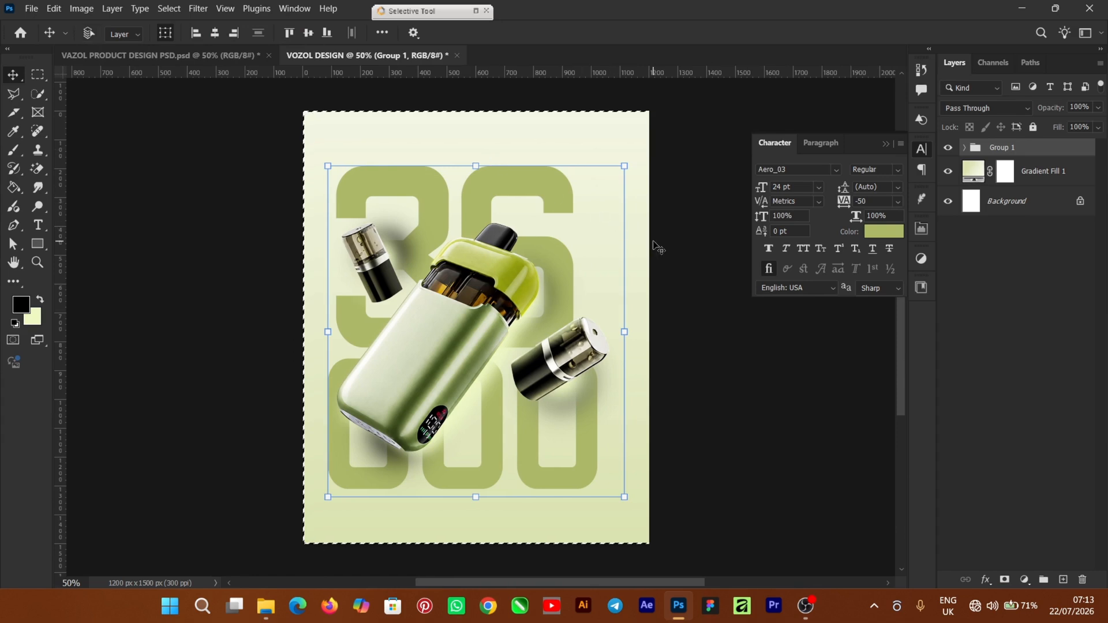
key("ctrl+z")
key("ctrl+z")
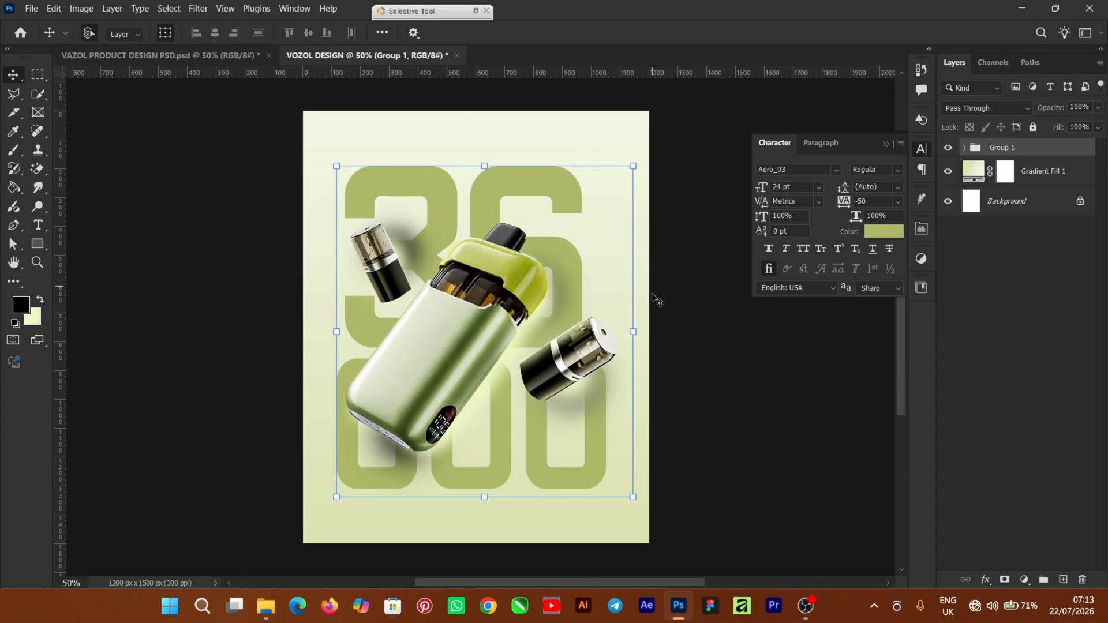
left_click(717, 415)
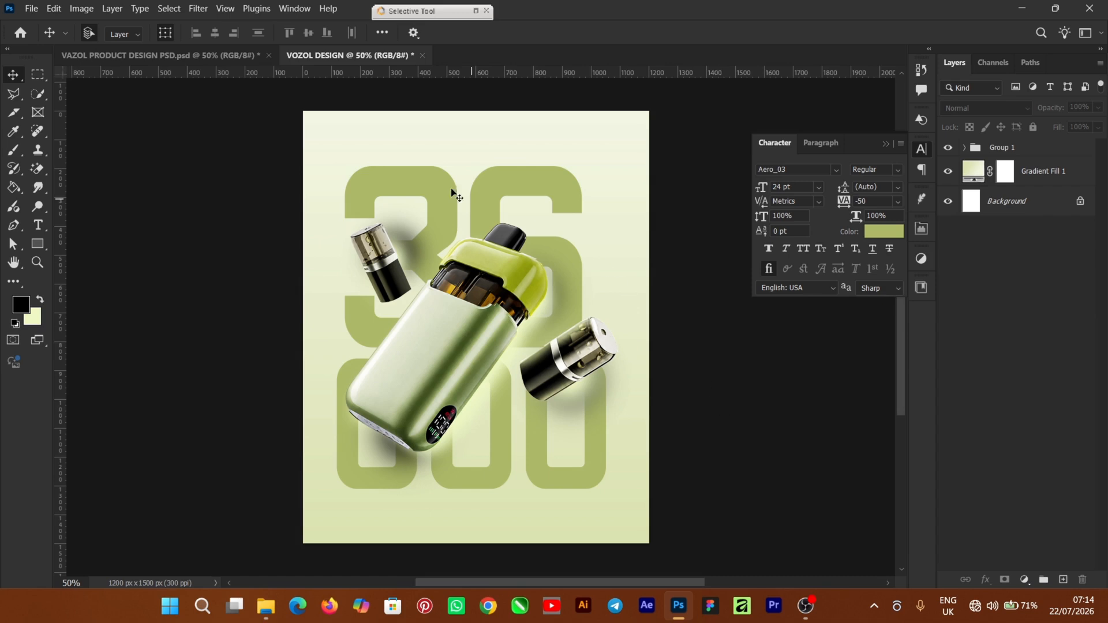
Place the LOGO 1 file above the 36 lettering near the poster's upper-left corner, at about X 227 px, Y 98 px.
left_click(369, 157)
left_click(266, 606)
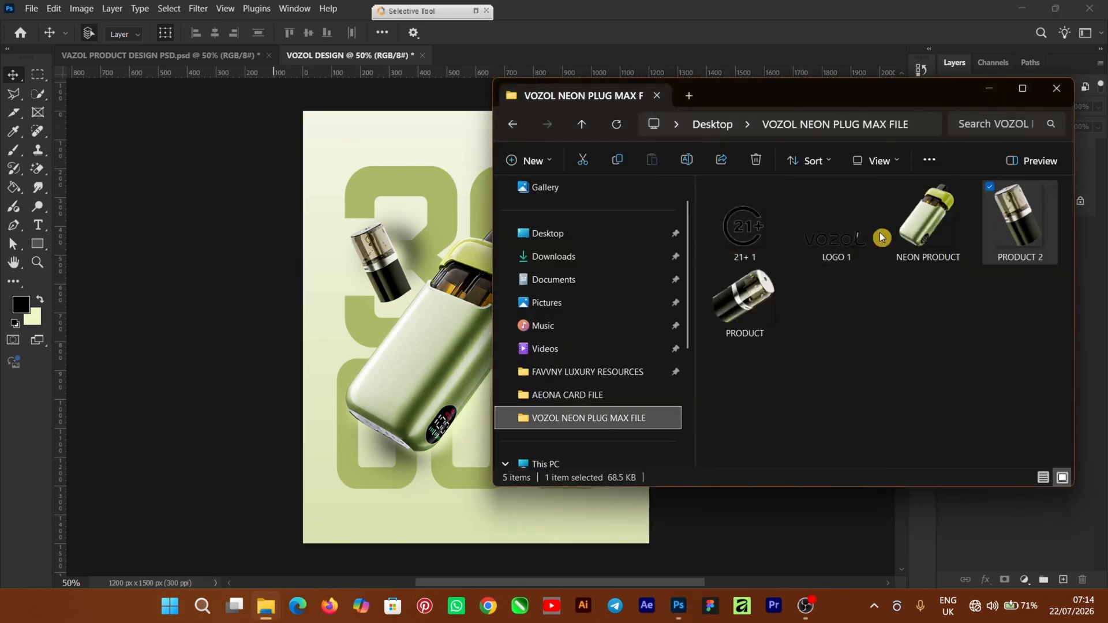
left_click_drag(866, 242, 250, 443)
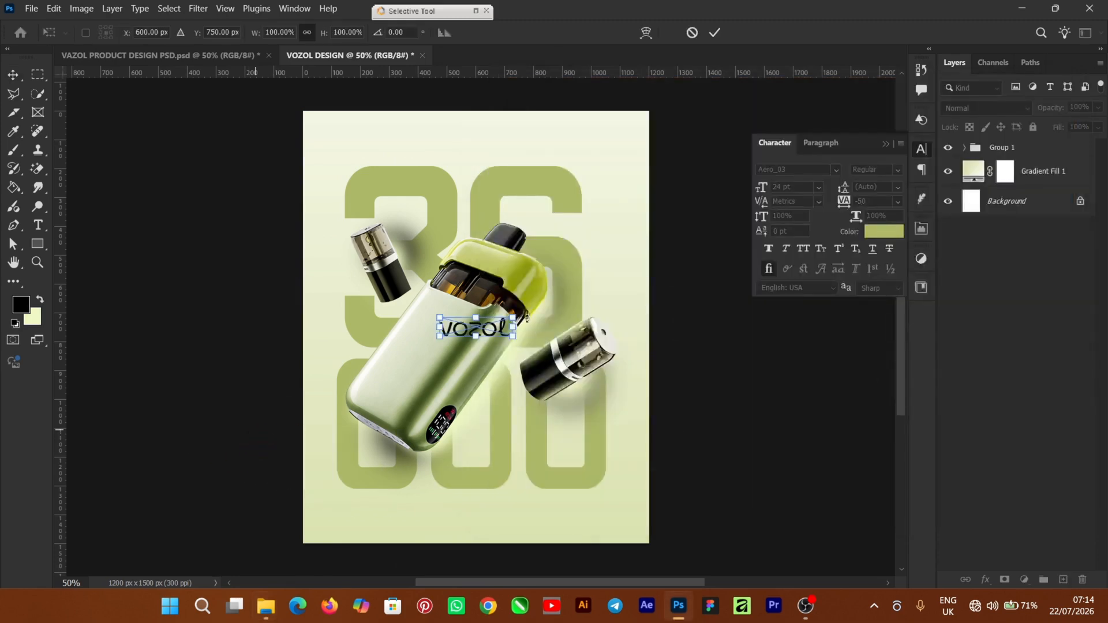
left_click_drag(487, 328, 378, 139)
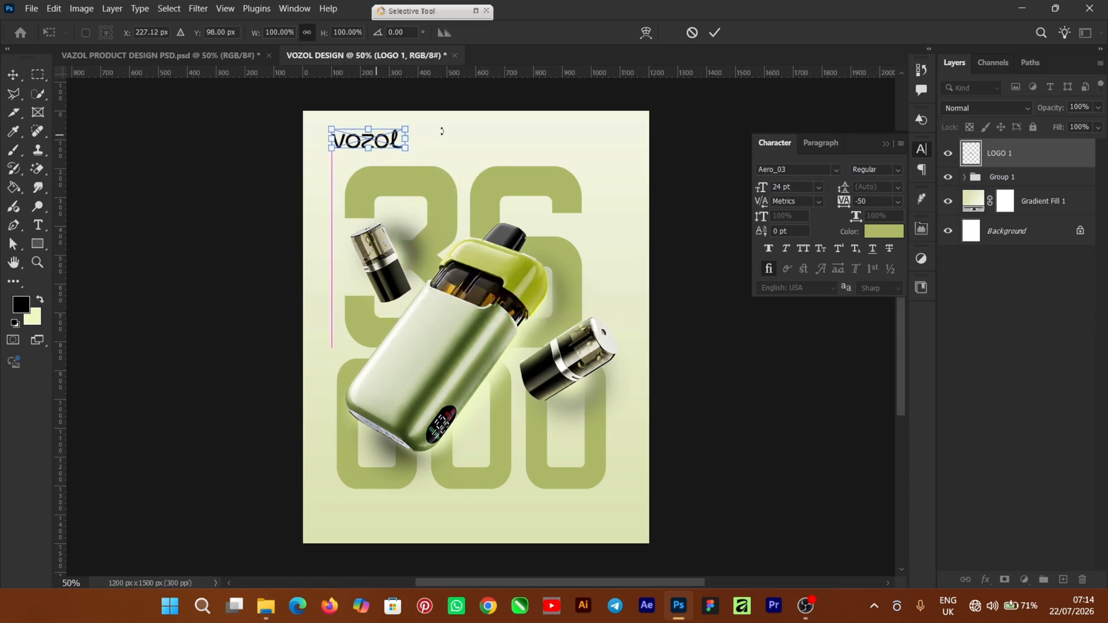
left_click(716, 32)
Place a duplicate of the VOZOL logo on the upper part of the vape body, rotated 124.15° and scaled to 79.23%.
left_click(378, 143)
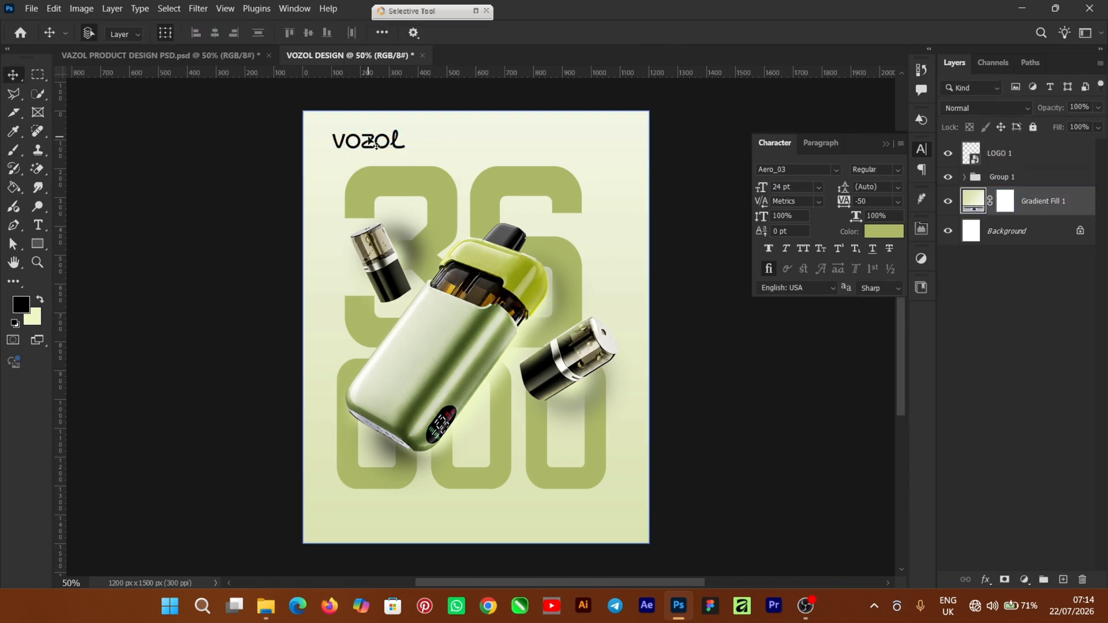
left_click(375, 144)
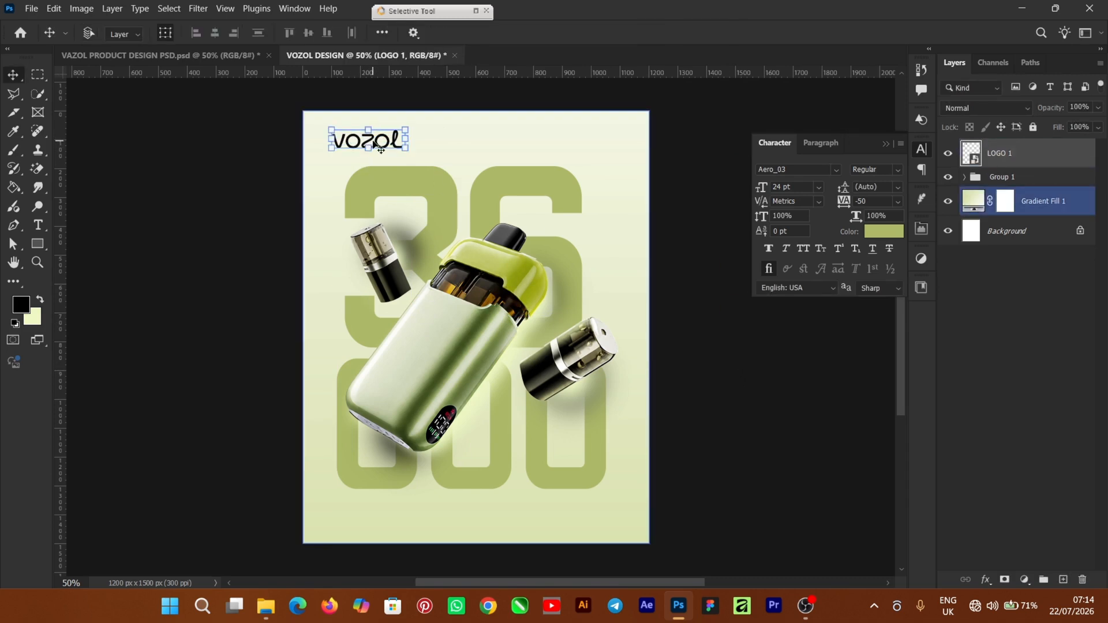
key("ctrl+j")
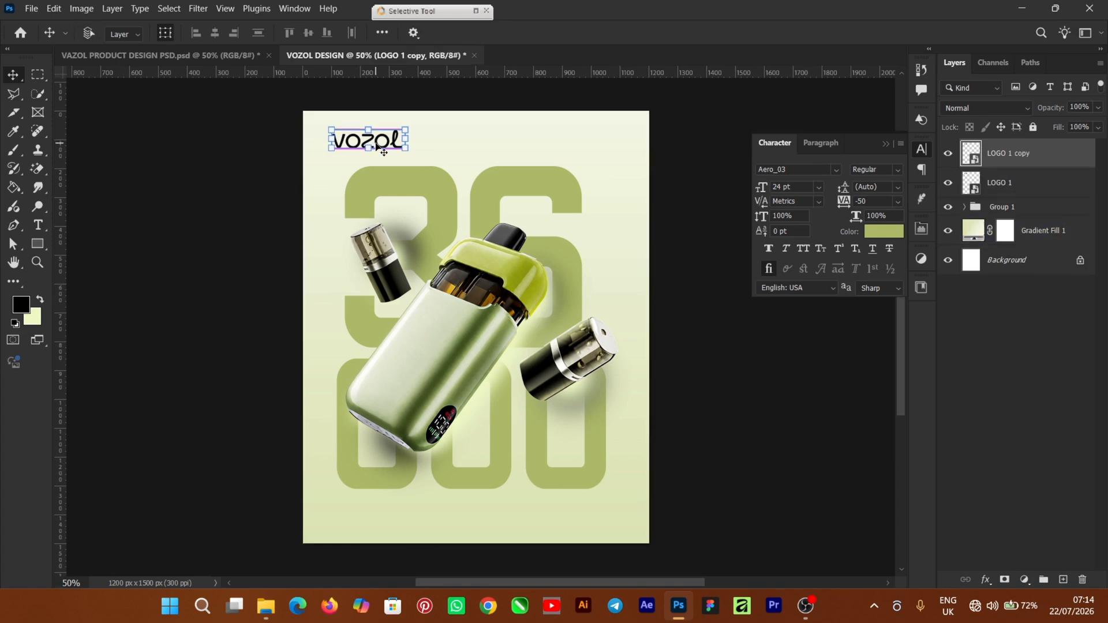
key("ctrl+t")
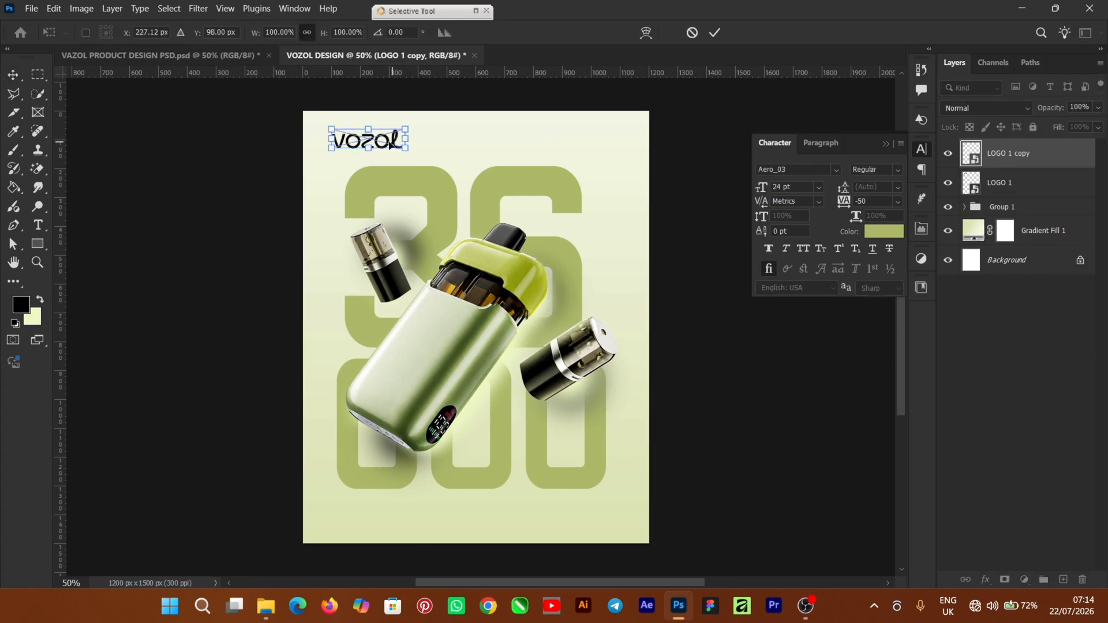
left_click_drag(387, 143, 401, 382)
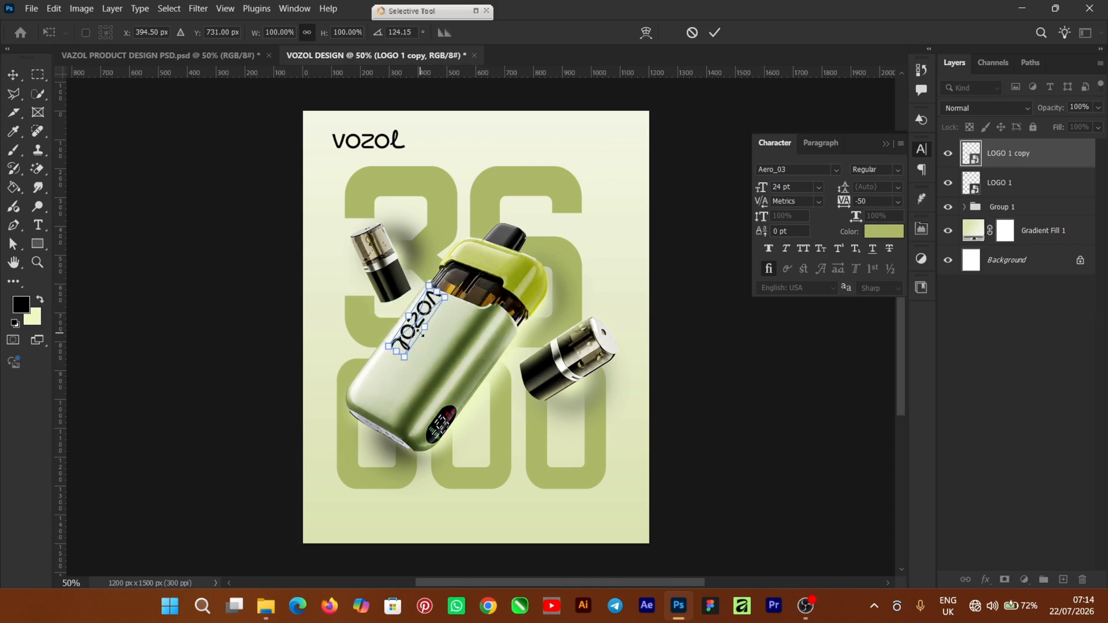
key("ctrl+plus")
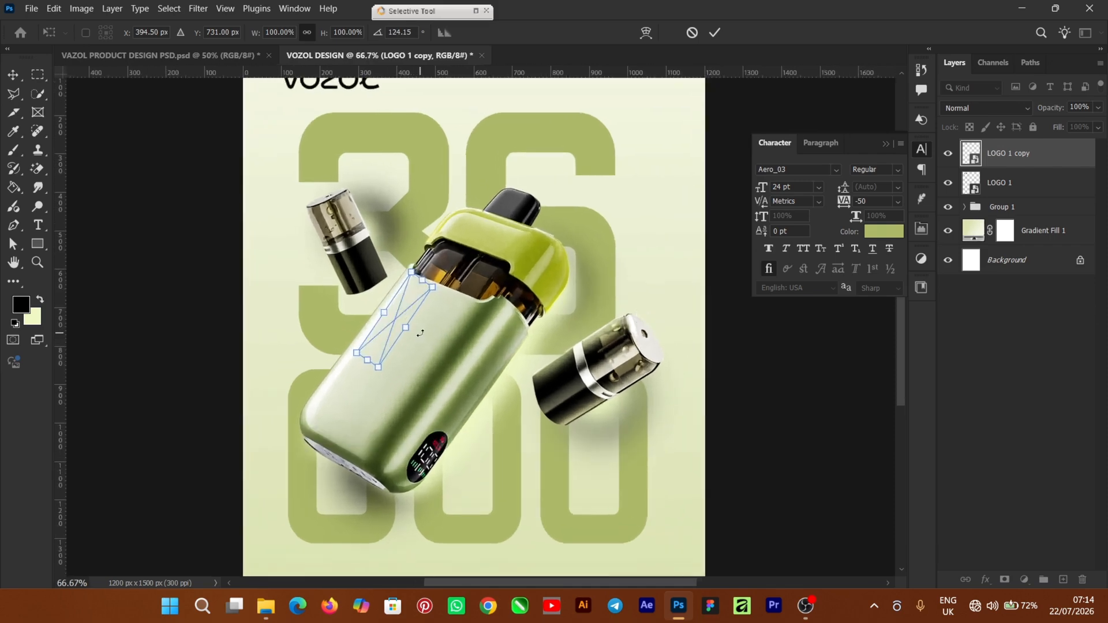
key("ctrl+plus")
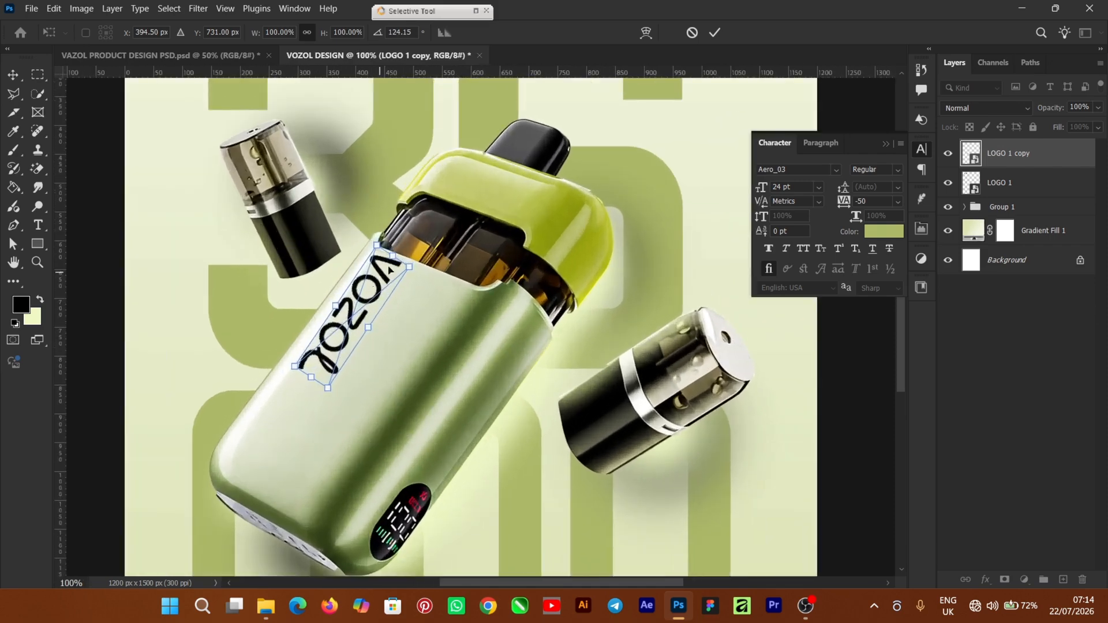
left_click_drag(408, 266, 369, 289)
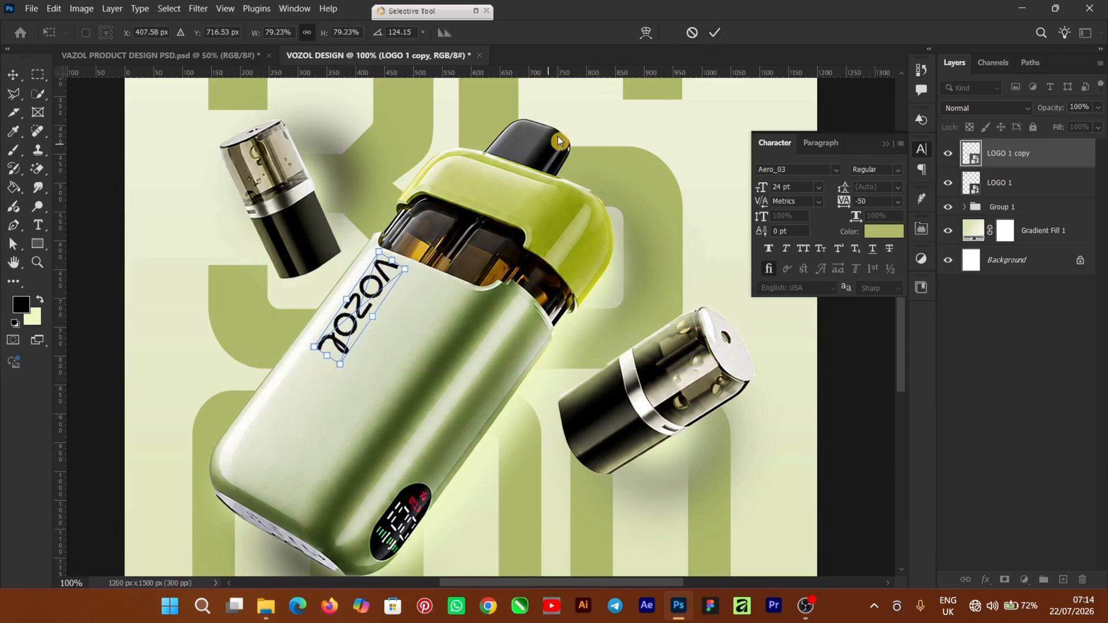
left_click(716, 33)
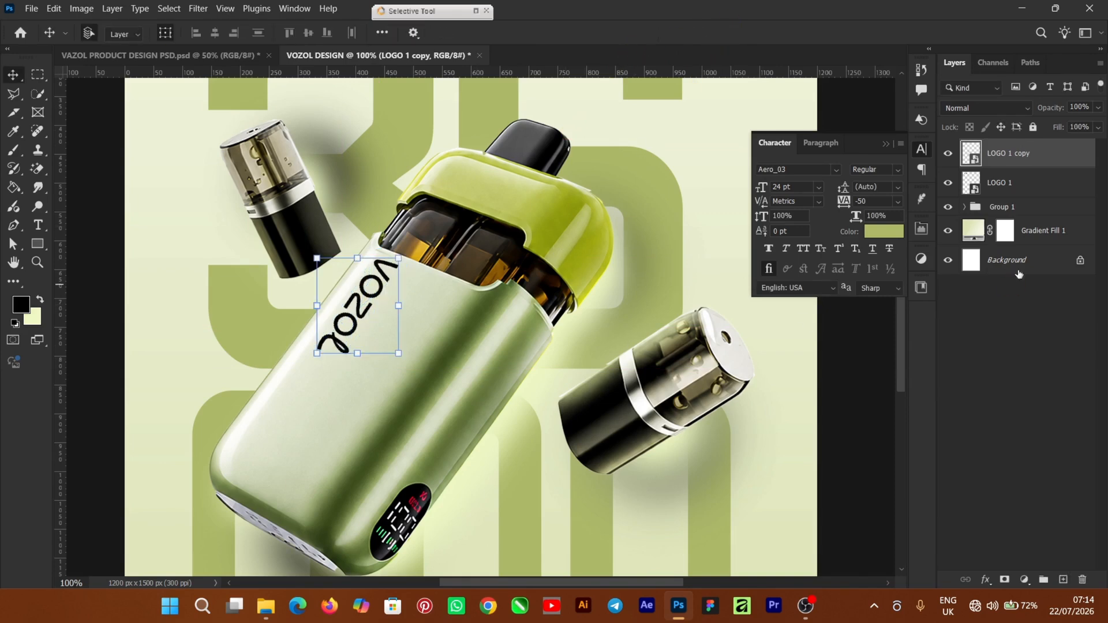
Add a Color Overlay to the logo copy on the device, using the lettering's olive green #adb967.
left_click(986, 582)
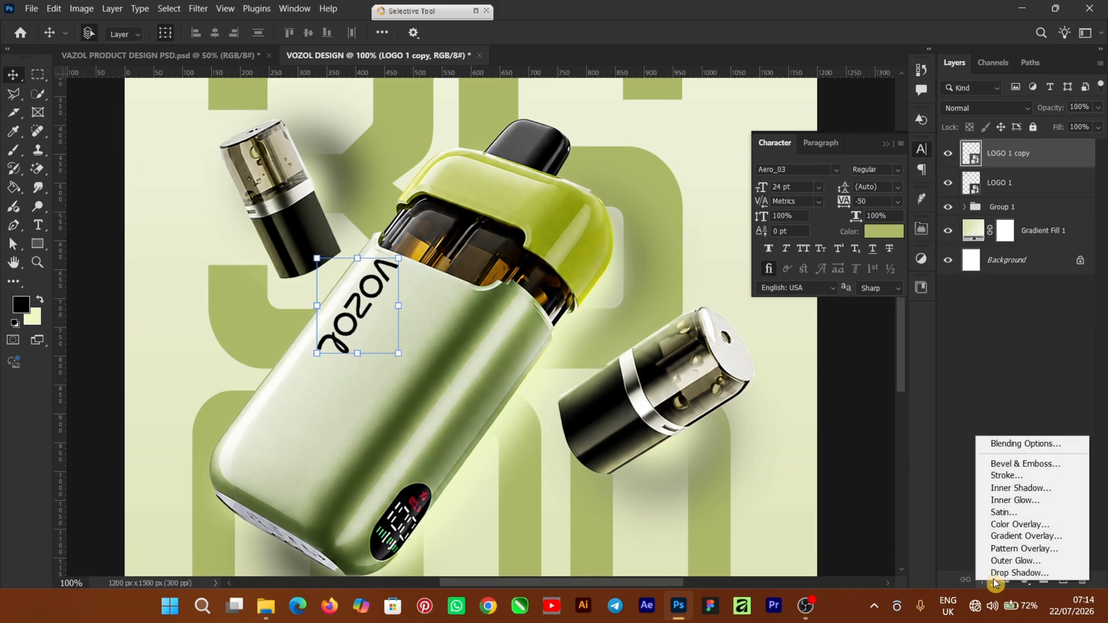
left_click(1027, 526)
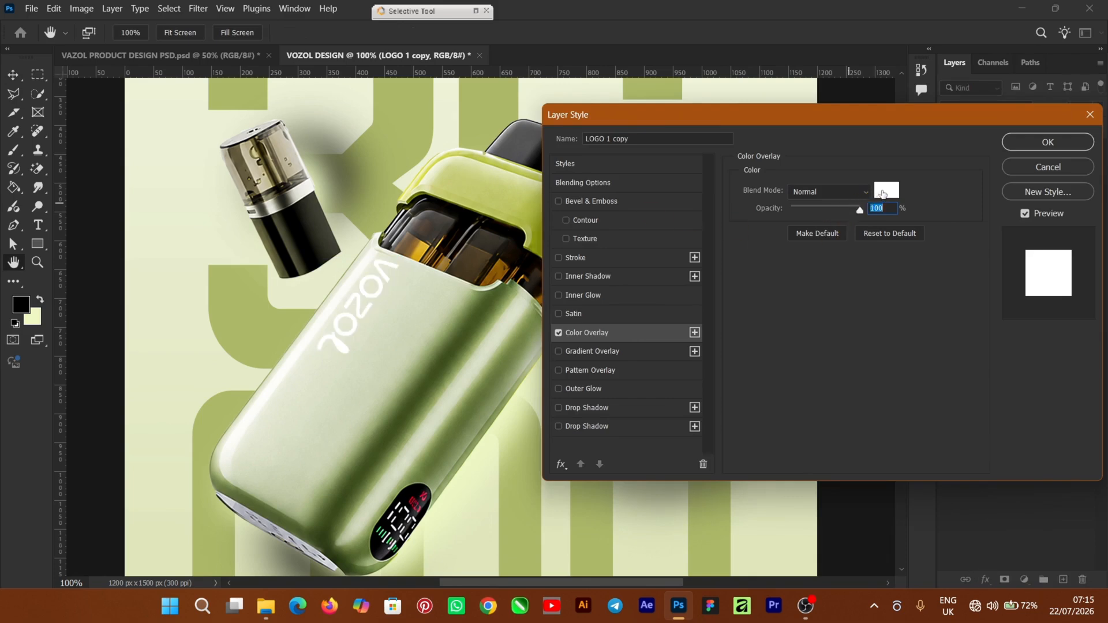
left_click(877, 197)
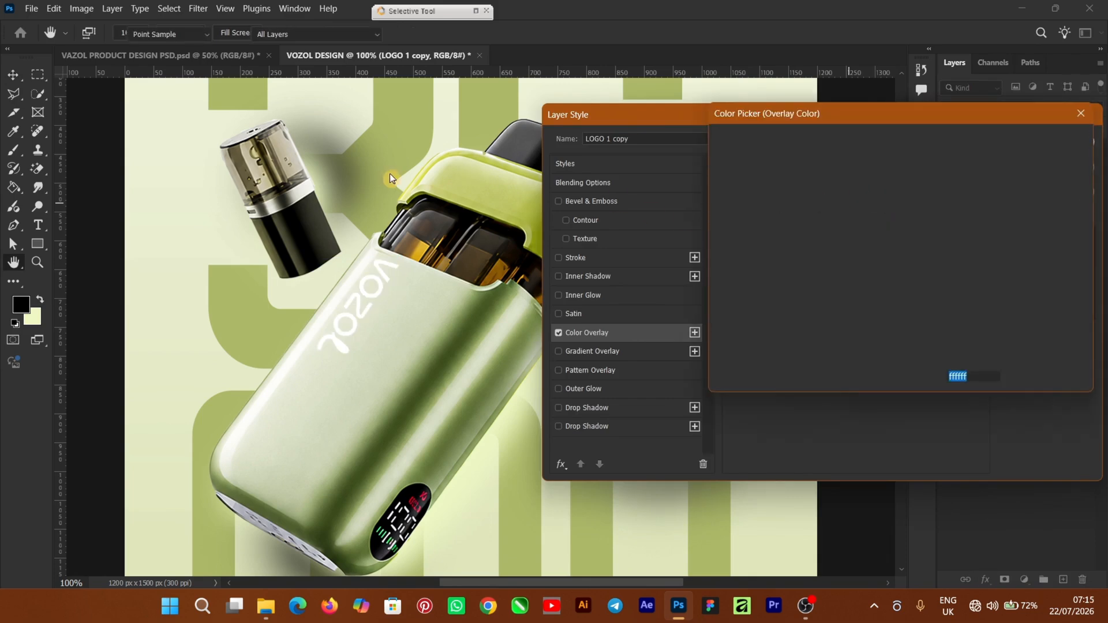
left_click(411, 113)
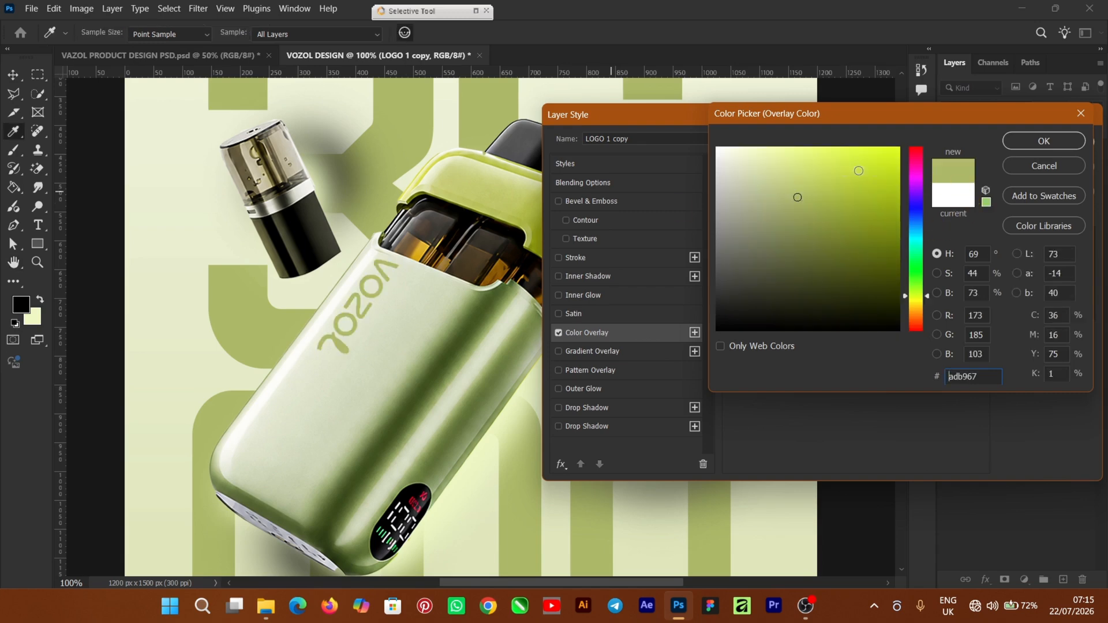
left_click(1019, 145)
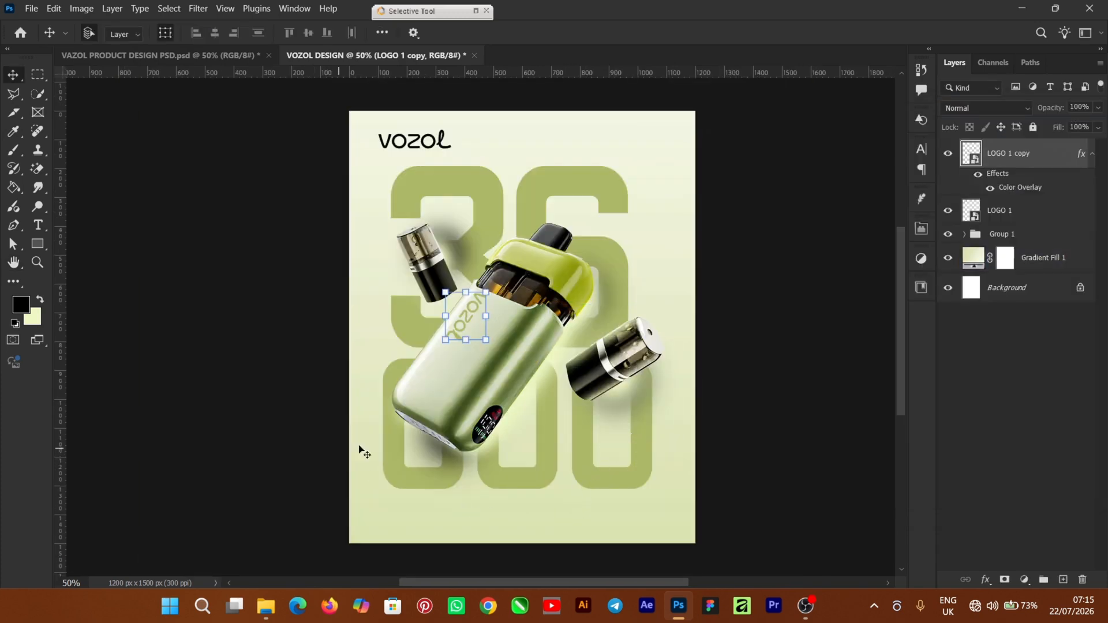
Place the 21+ 1 file in the poster's upper-right corner, level with the VOZOL logo.
left_click(267, 604)
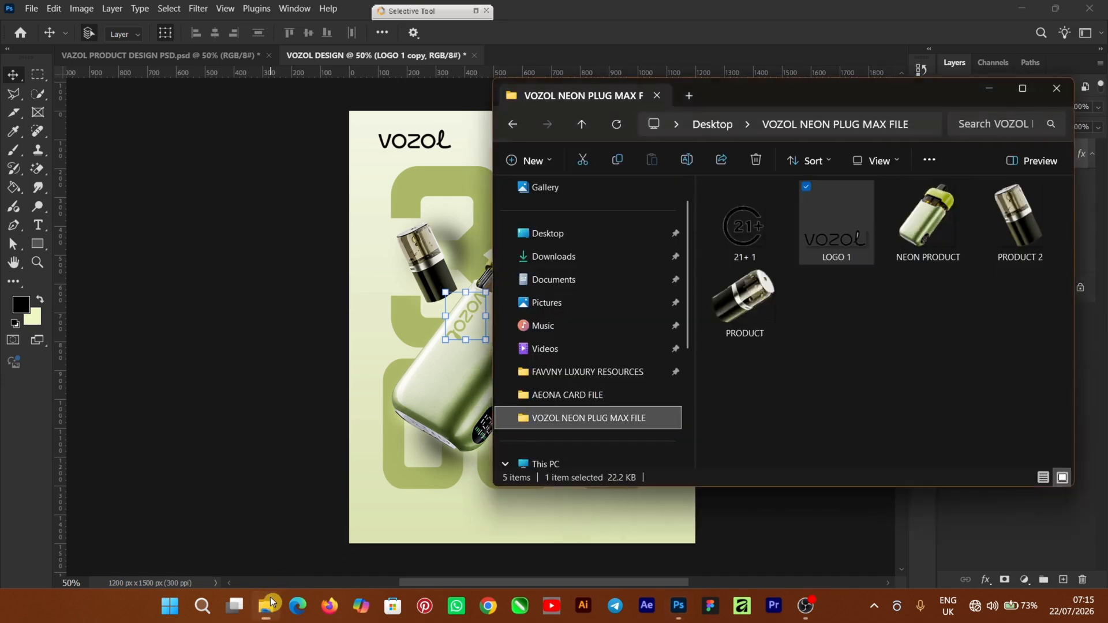
left_click_drag(751, 232, 558, 314)
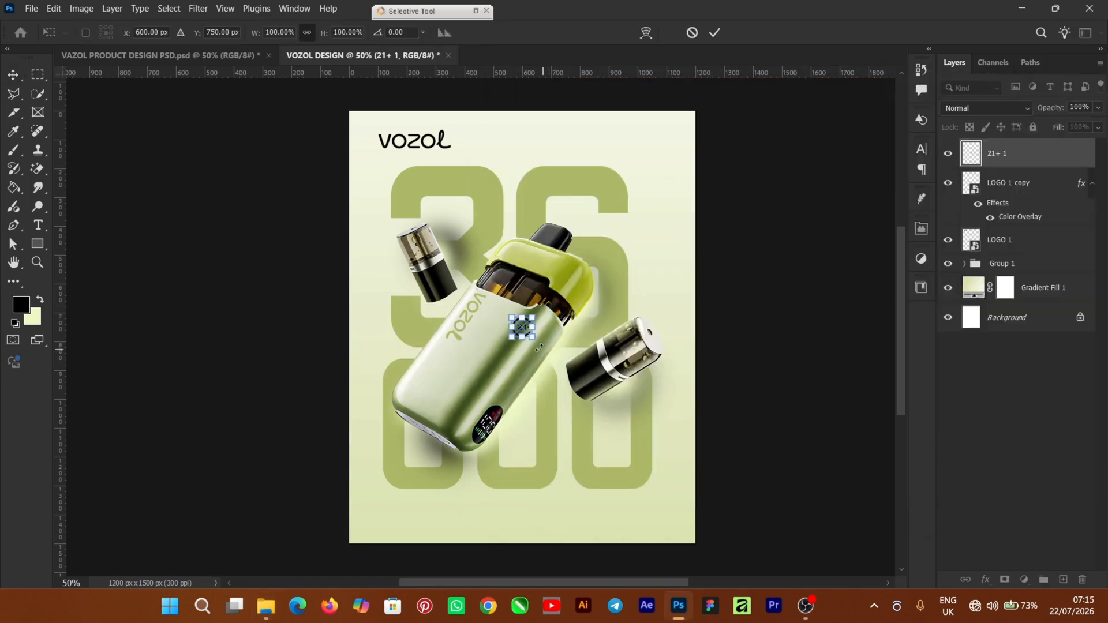
left_click_drag(523, 329, 663, 146)
left_click(713, 44)
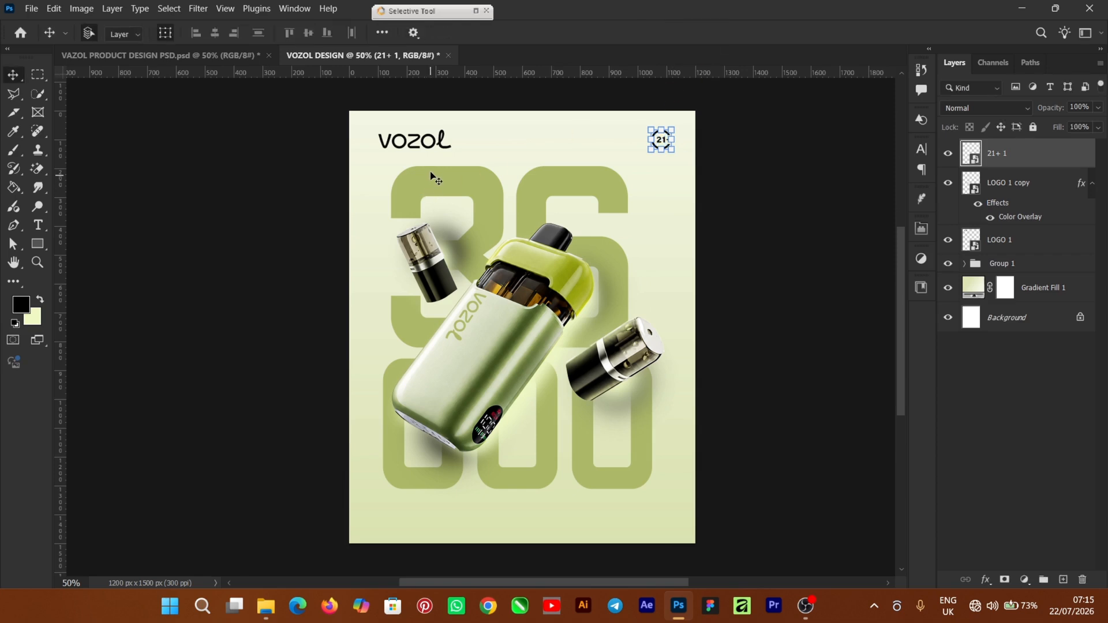
Align the 21+ badge and the black VOZOL logo by their vertical centres, and deselect them.
left_click(420, 146)
left_click(420, 146, "shift")
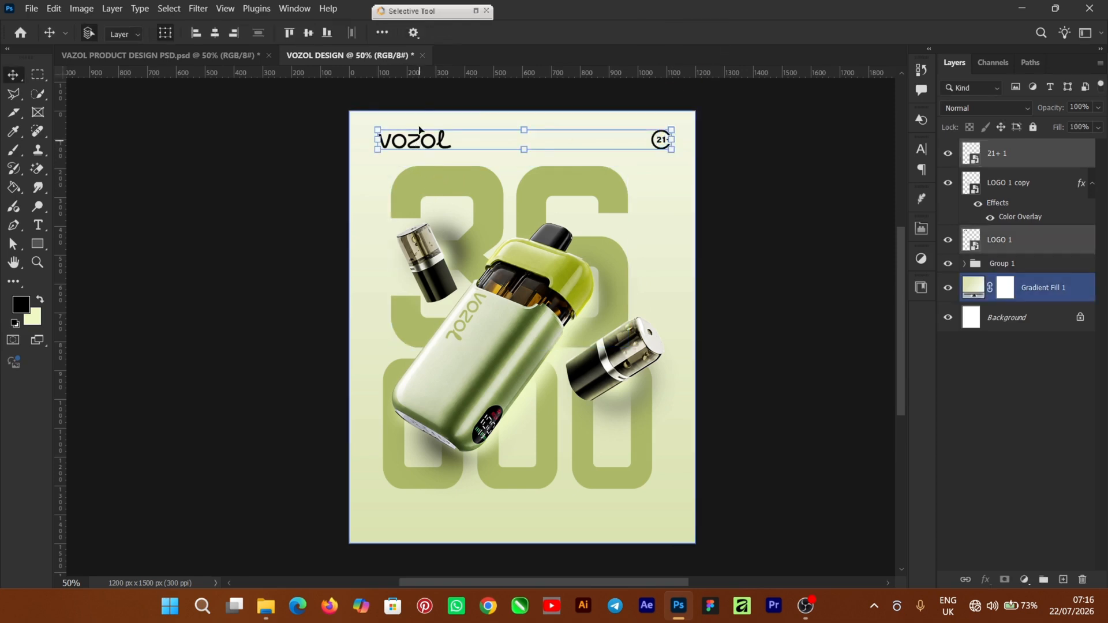
left_click(306, 34)
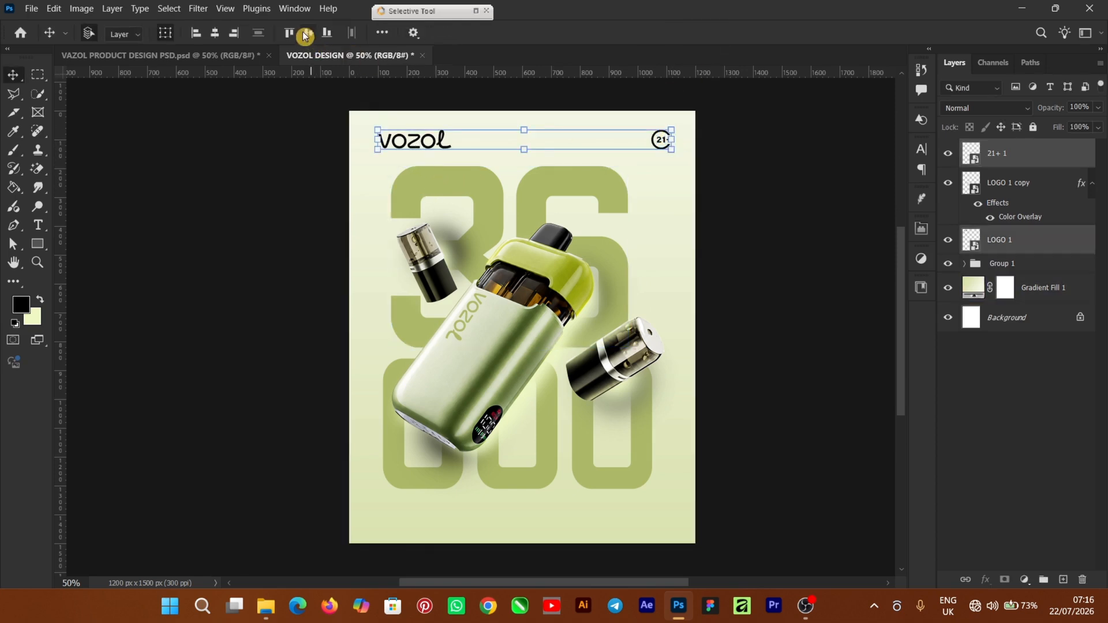
left_click(843, 244)
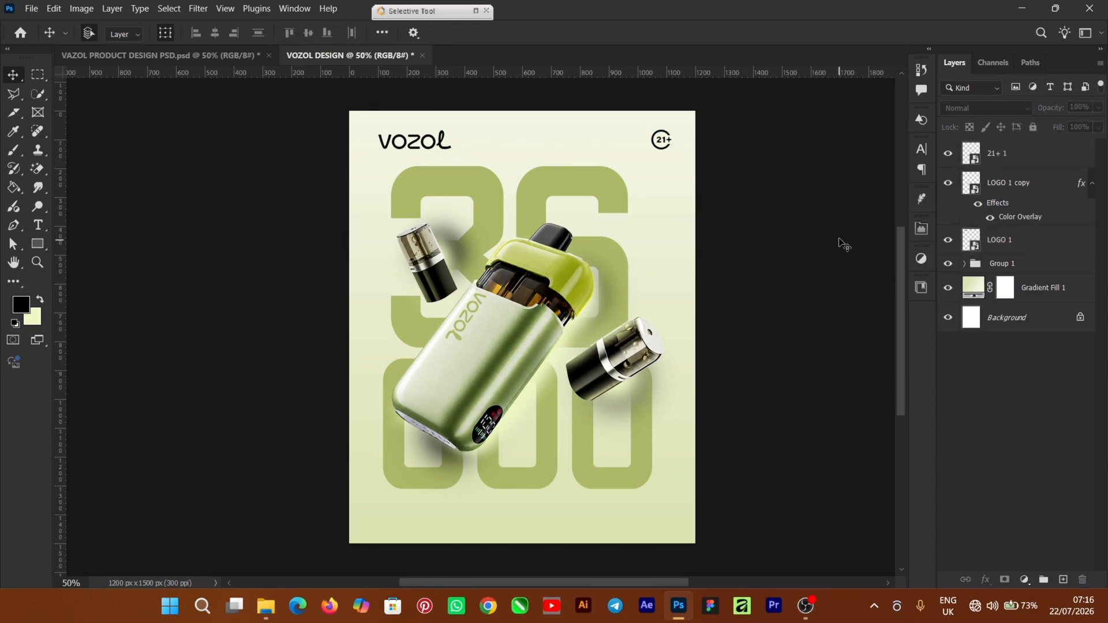
Add the text "PREFILLED POD KIT" and place it just below the OOO lettering.
left_click(535, 536)
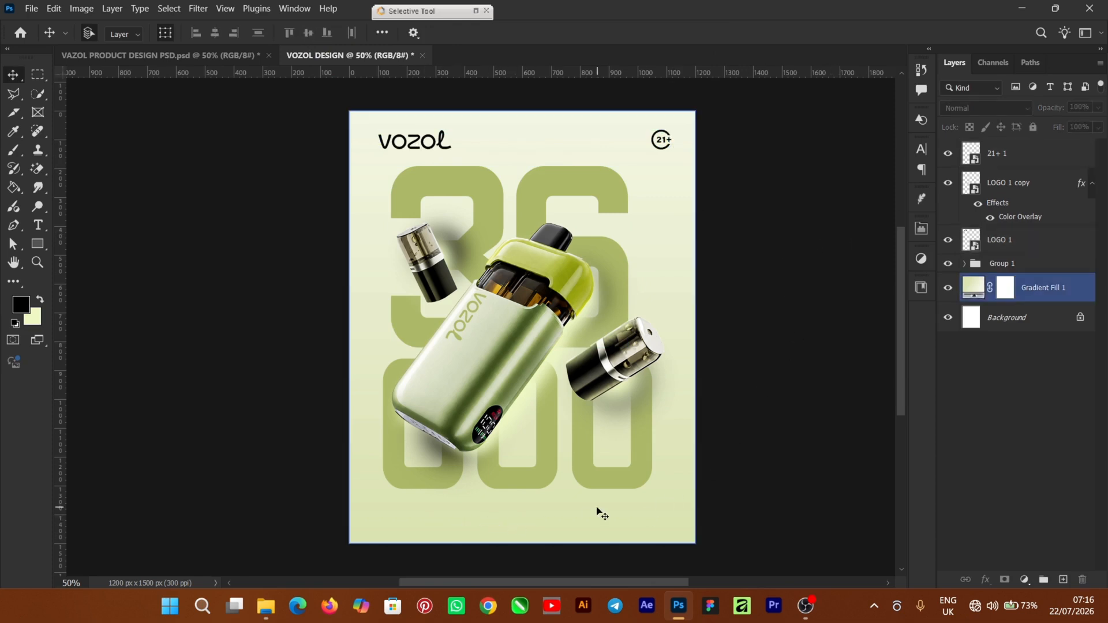
key("ctrl+d")
key("ctrl+plus")
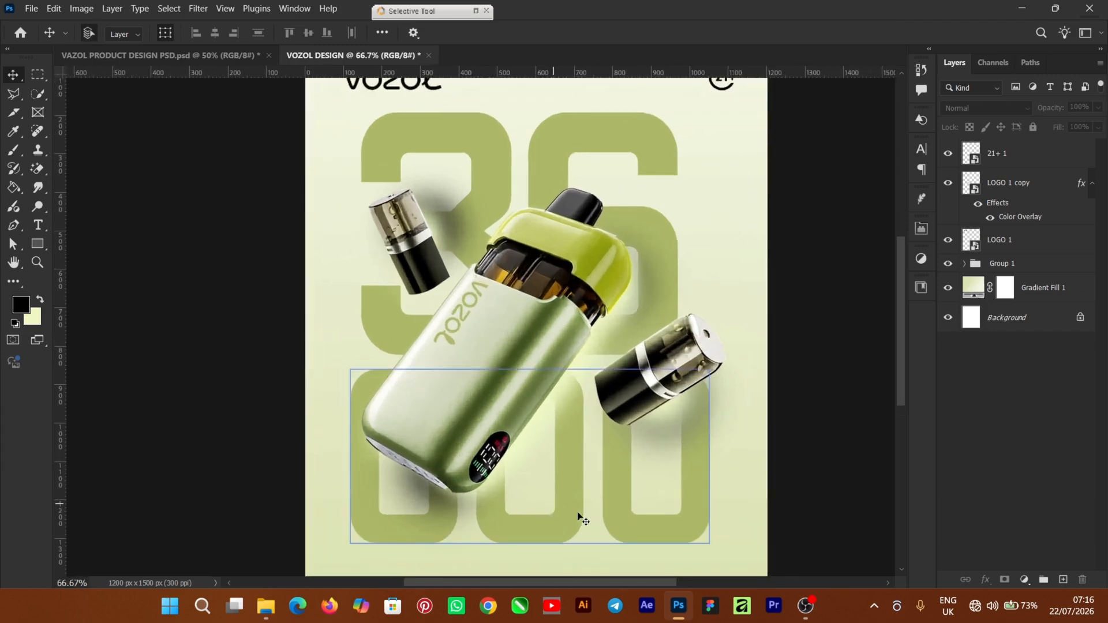
left_click_drag(901, 265, 898, 316)
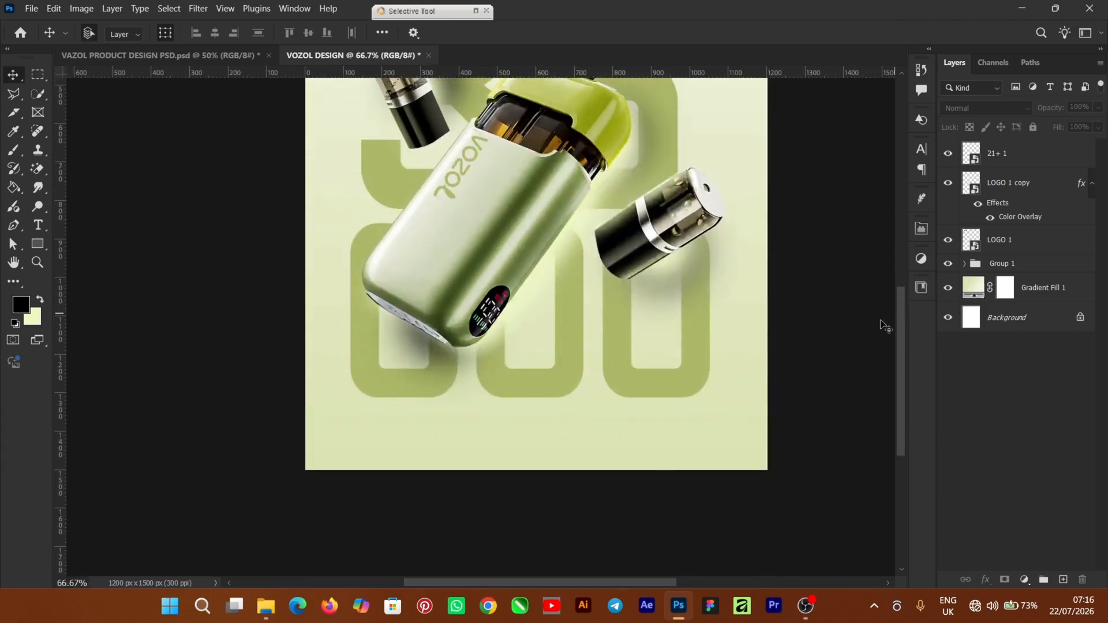
left_click(39, 227)
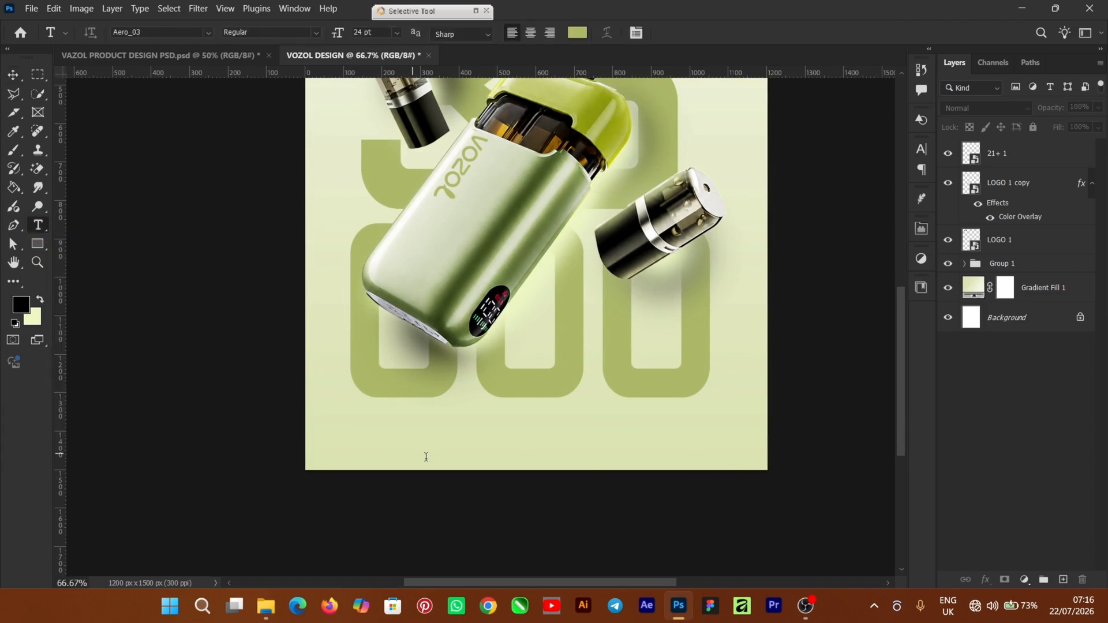
left_click(320, 197)
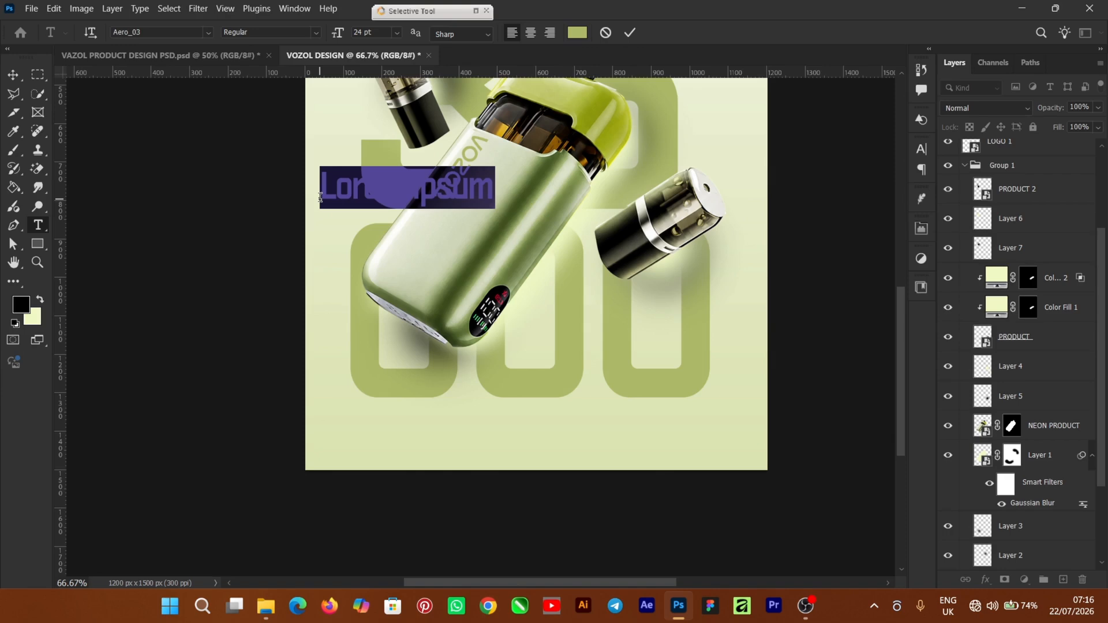
type("PREFILLED P")
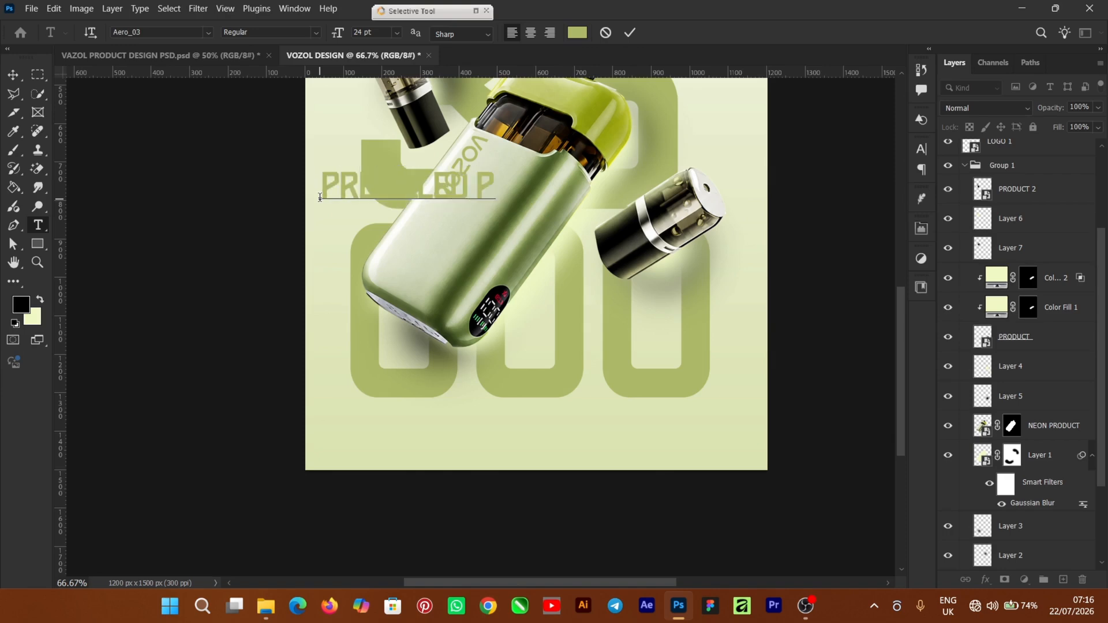
type("OD KIT")
key("ctrl+Return")
key("v")
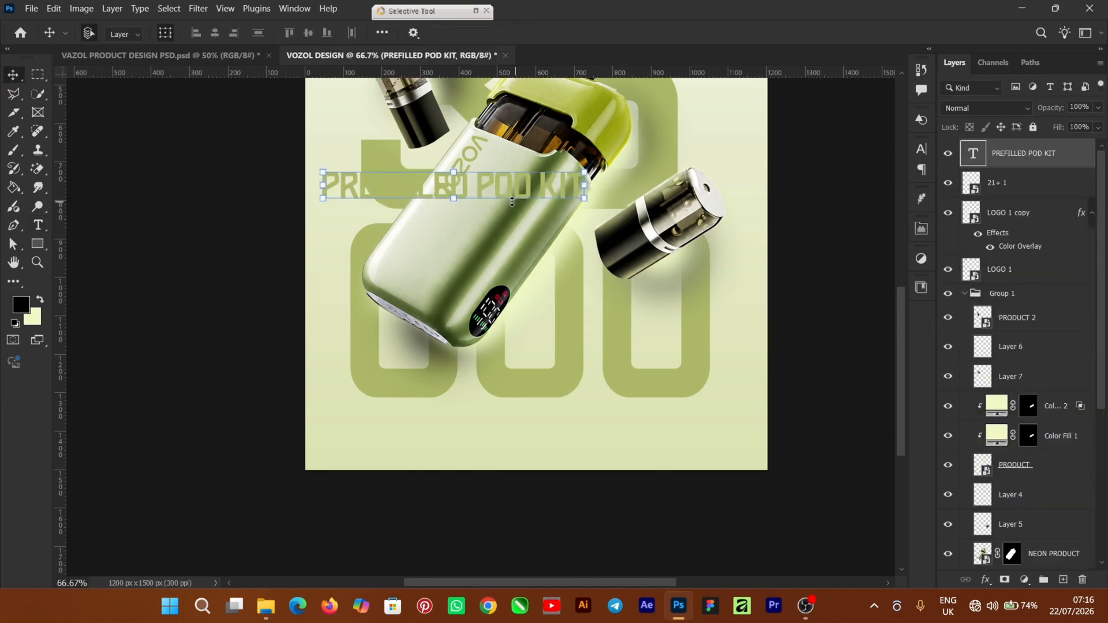
left_click_drag(506, 188, 599, 428)
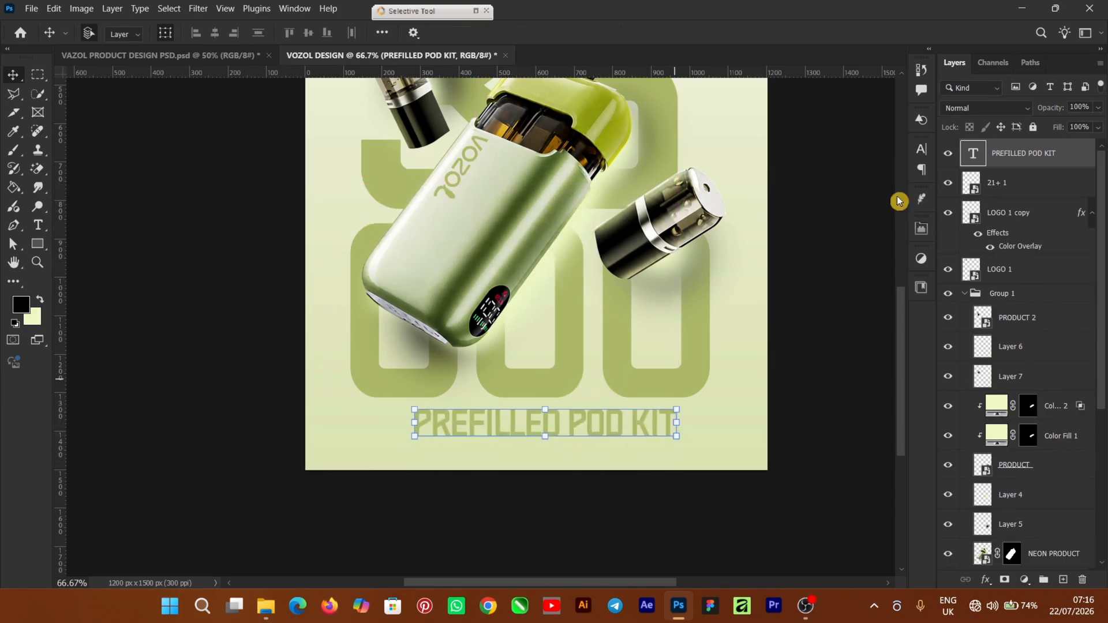
Set the PREFILLED POD KIT text in Montserrat Medium and scale it to 42.27%.
left_click(921, 150)
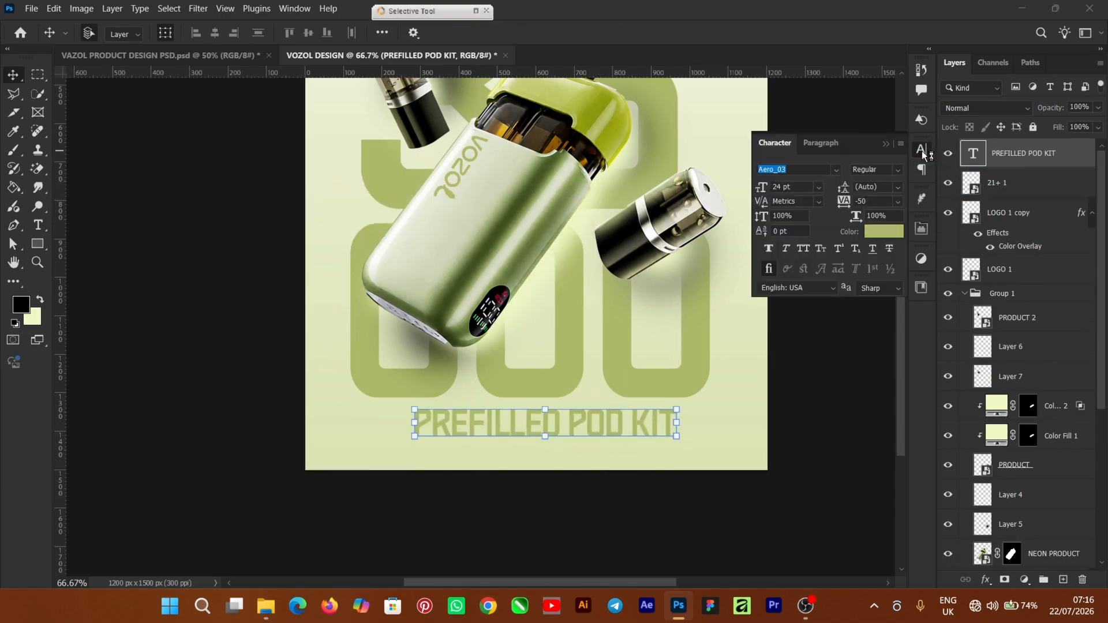
left_click(837, 172)
left_click(848, 261)
left_click(874, 169)
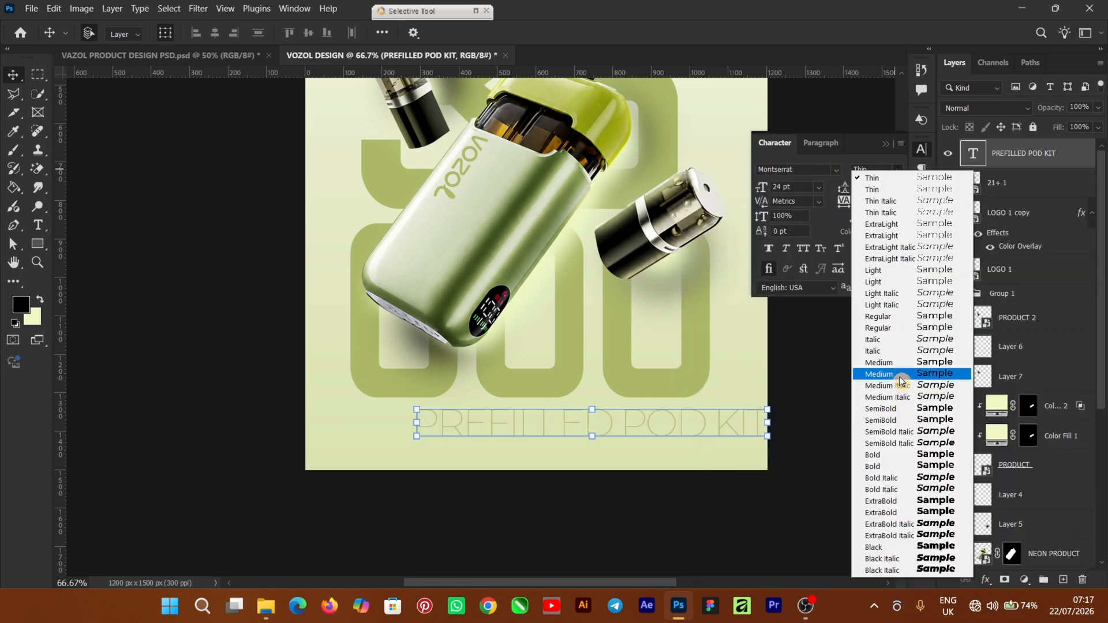
left_click(902, 370)
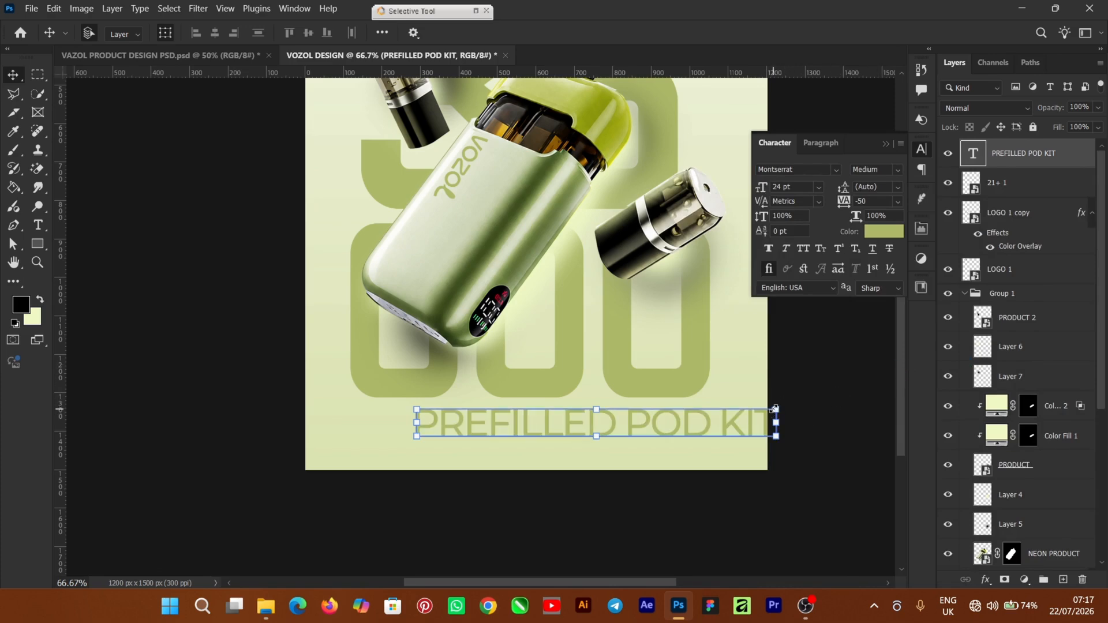
left_click_drag(777, 406, 605, 415)
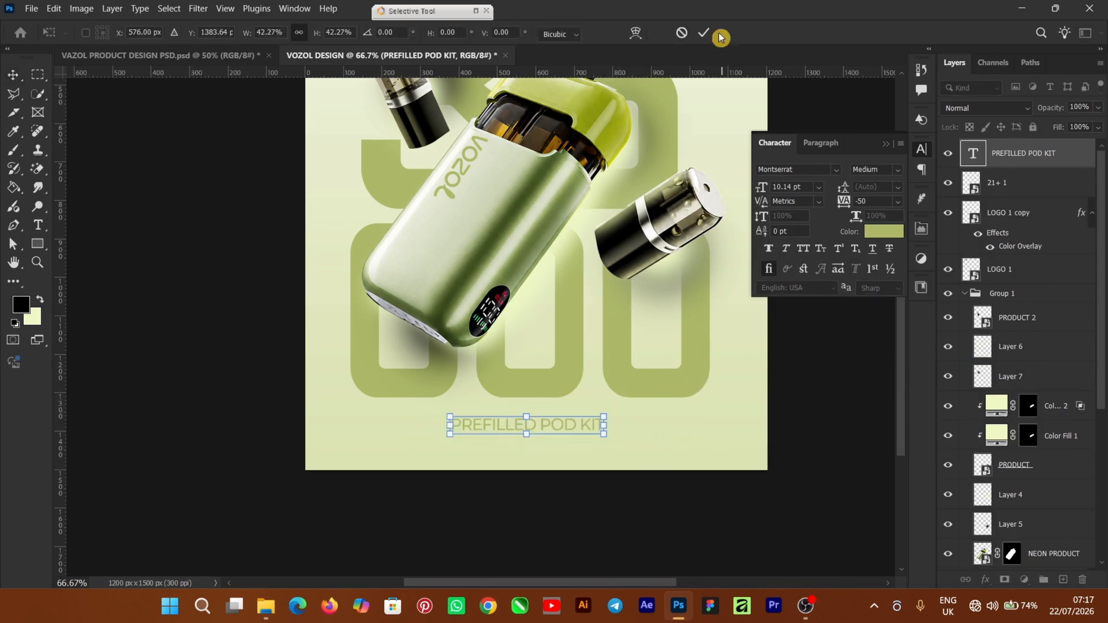
left_click(701, 35)
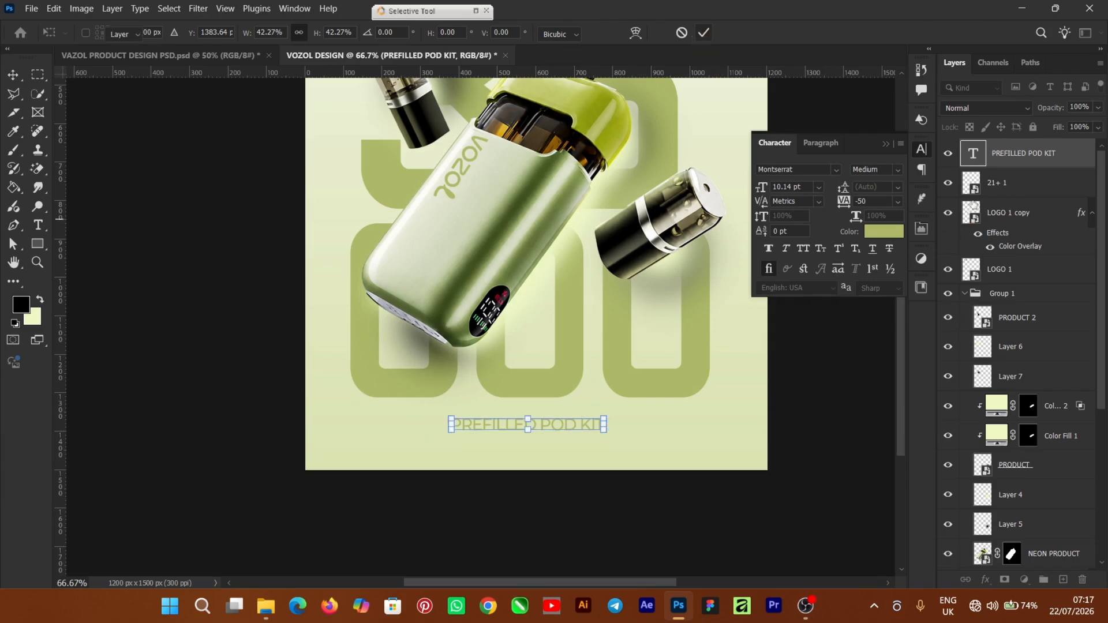
Change the PREFILLED POD KIT text colour to dark olive green #718017.
left_click(890, 234)
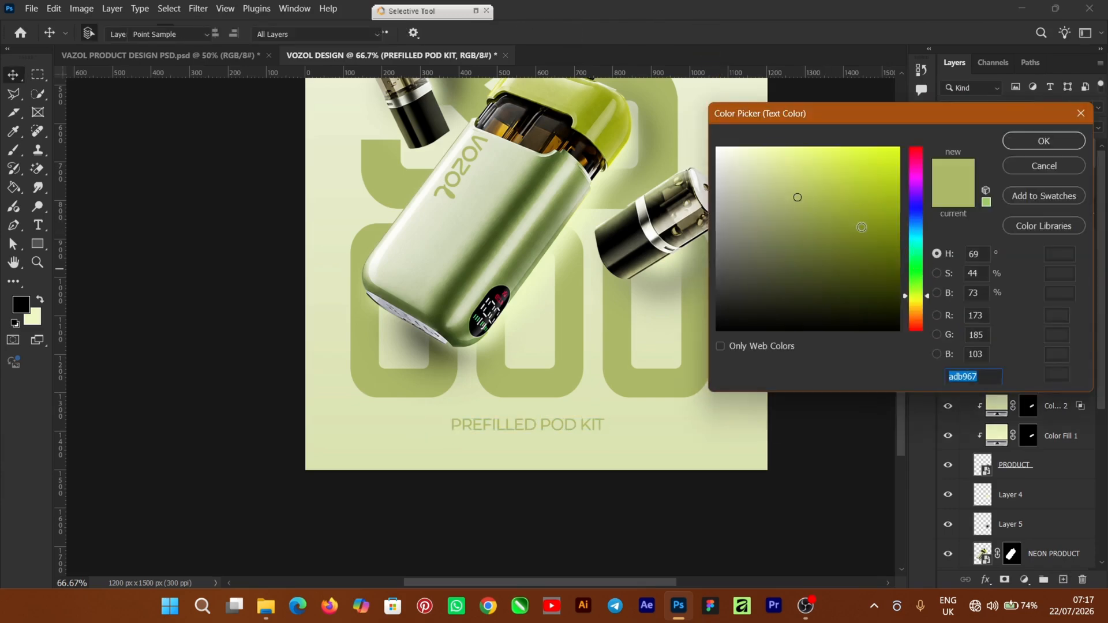
left_click(871, 238)
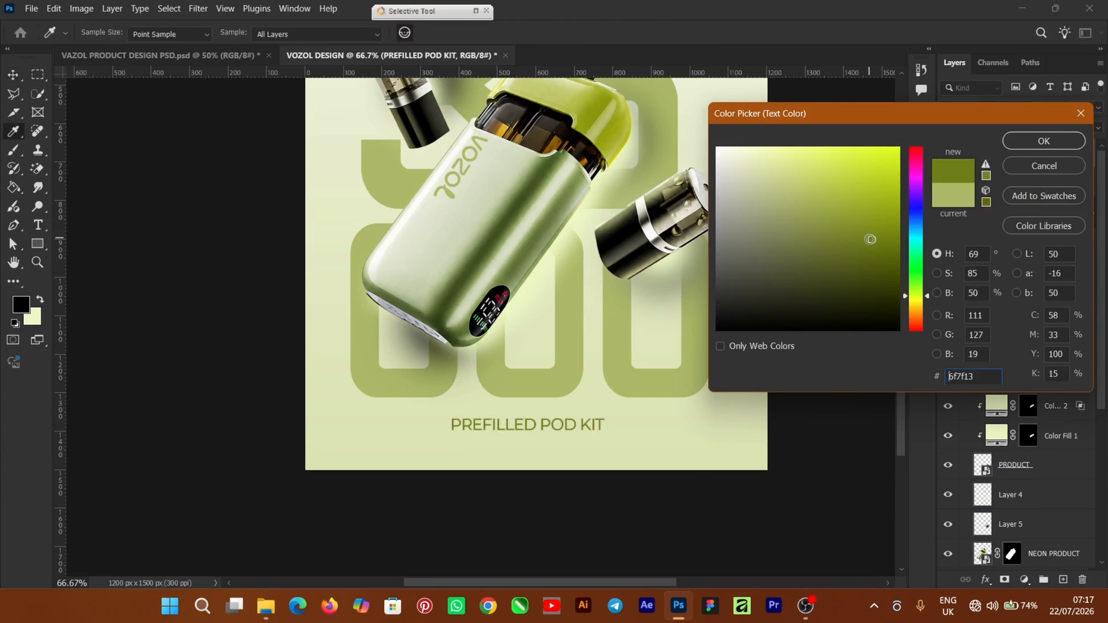
left_click_drag(870, 239, 867, 238)
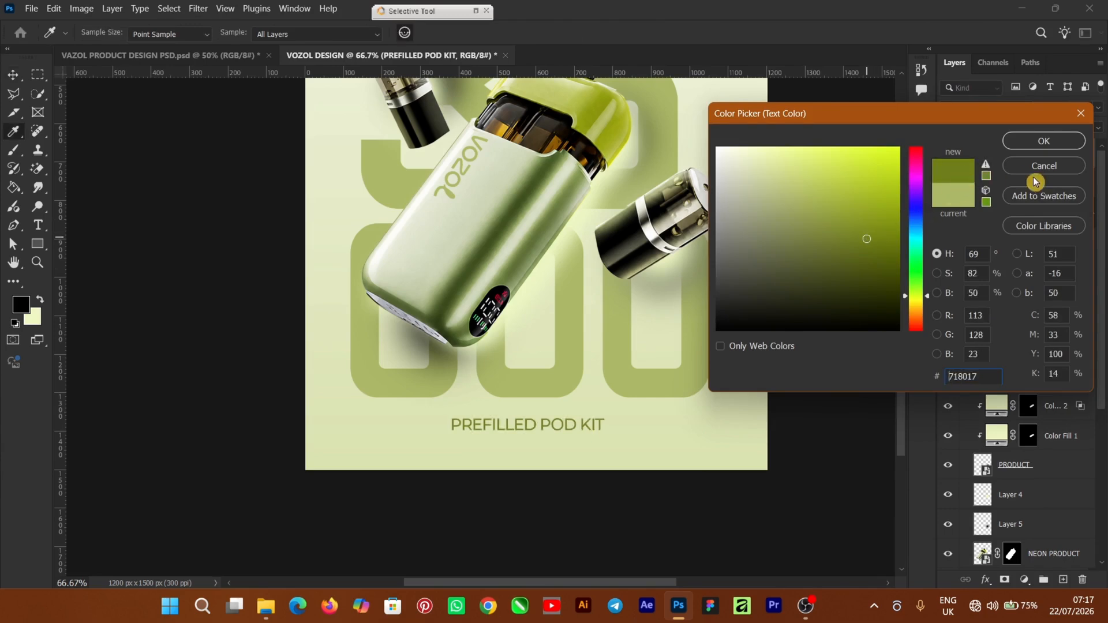
left_click(1021, 146)
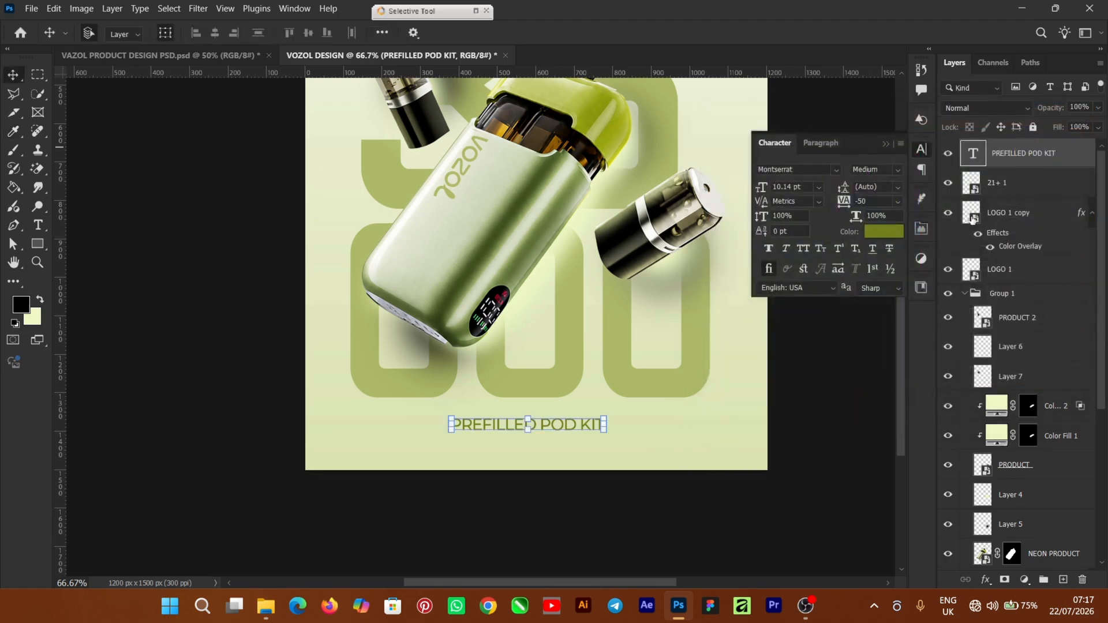
Scale Group 1, with the products and large lettering, to 96.19%.
left_click(964, 294)
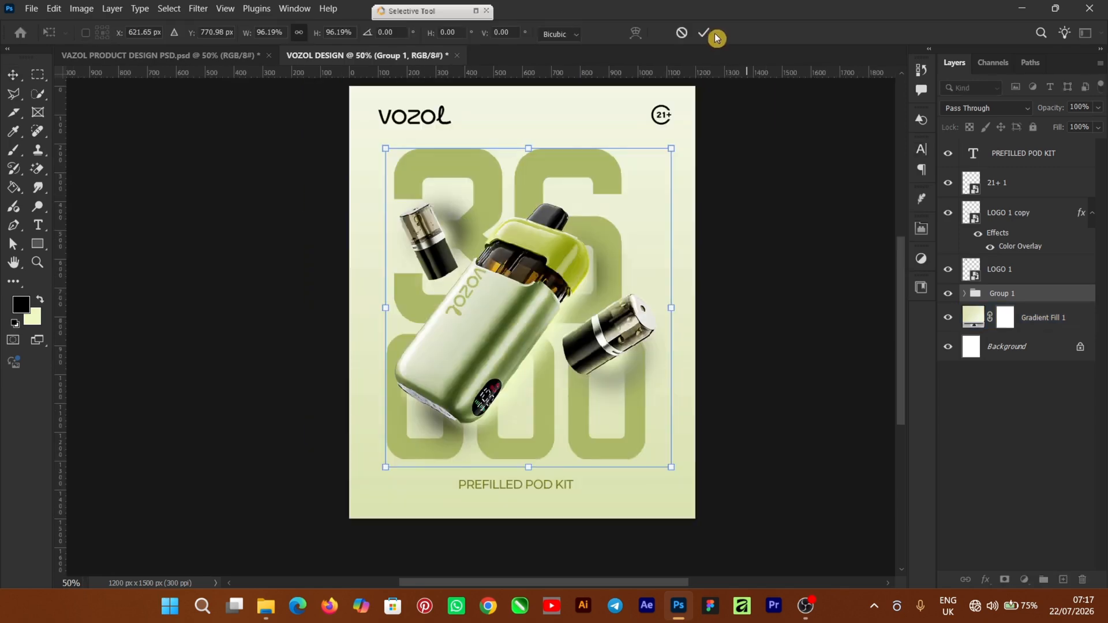
left_click(703, 33)
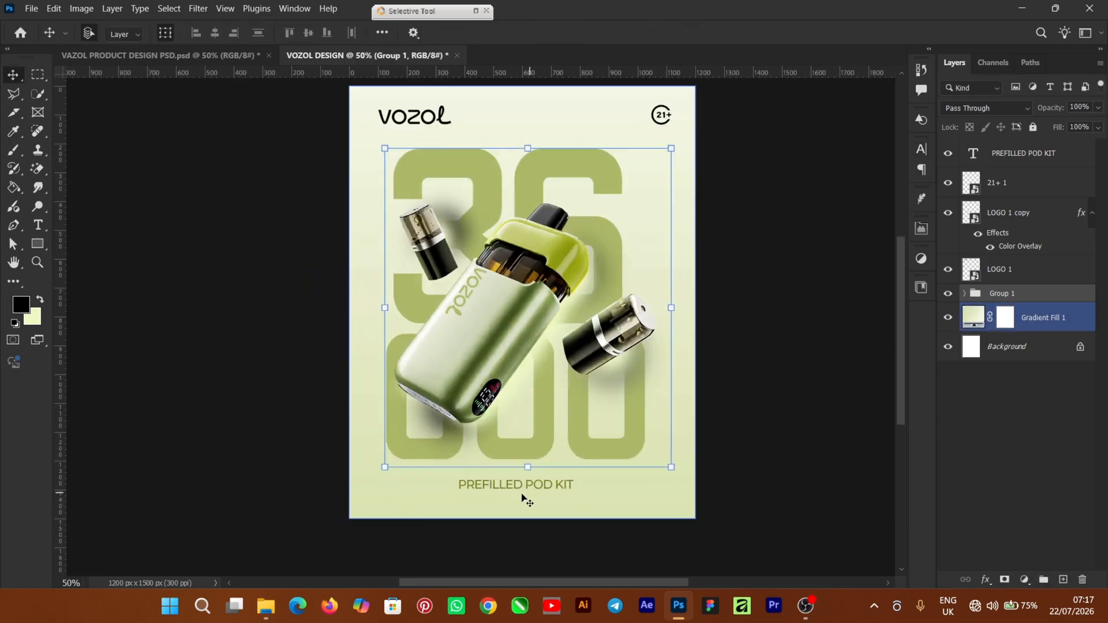
left_click(524, 492)
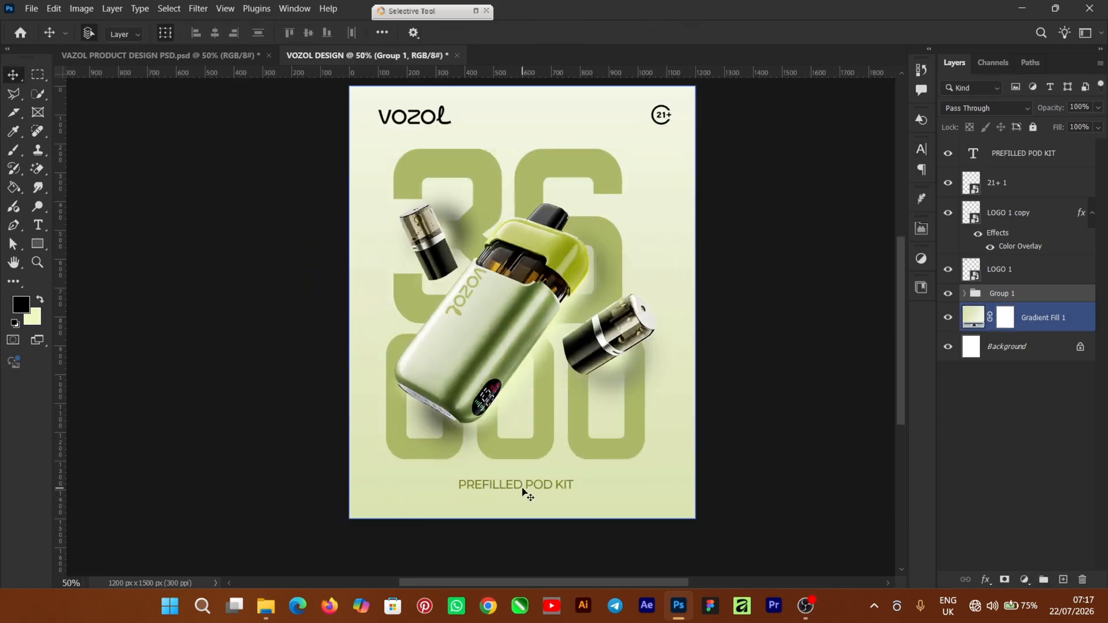
Add the text "NEON PLUG MAX" in 24 pt Montserrat Medium below the PREFILLED POD KIT line.
left_click(38, 225)
left_click(406, 508)
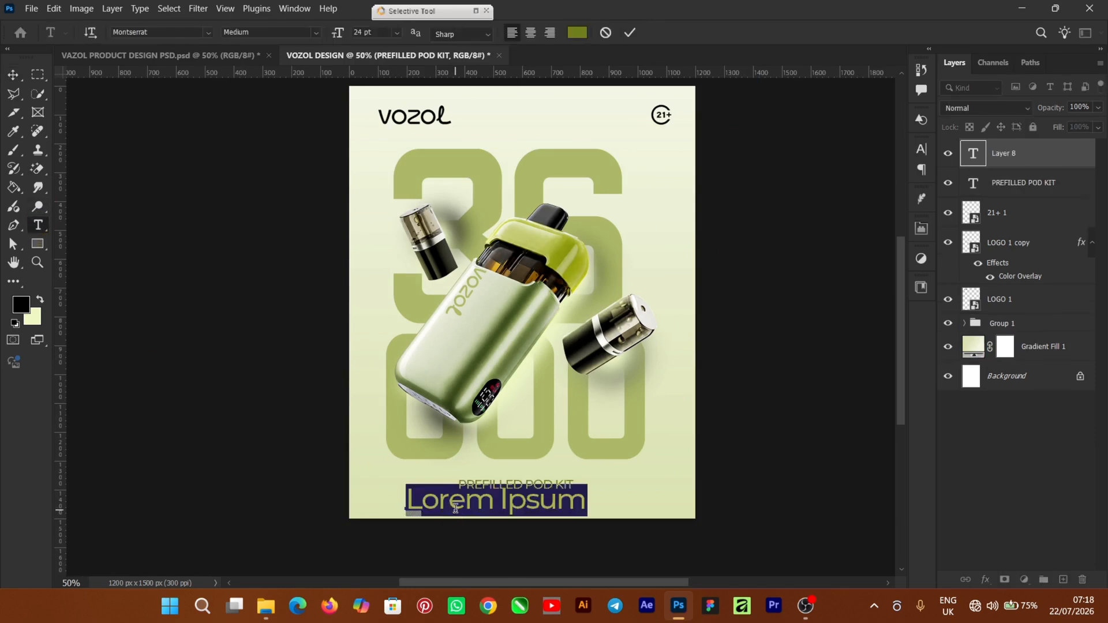
type("NEON PLUG MAX")
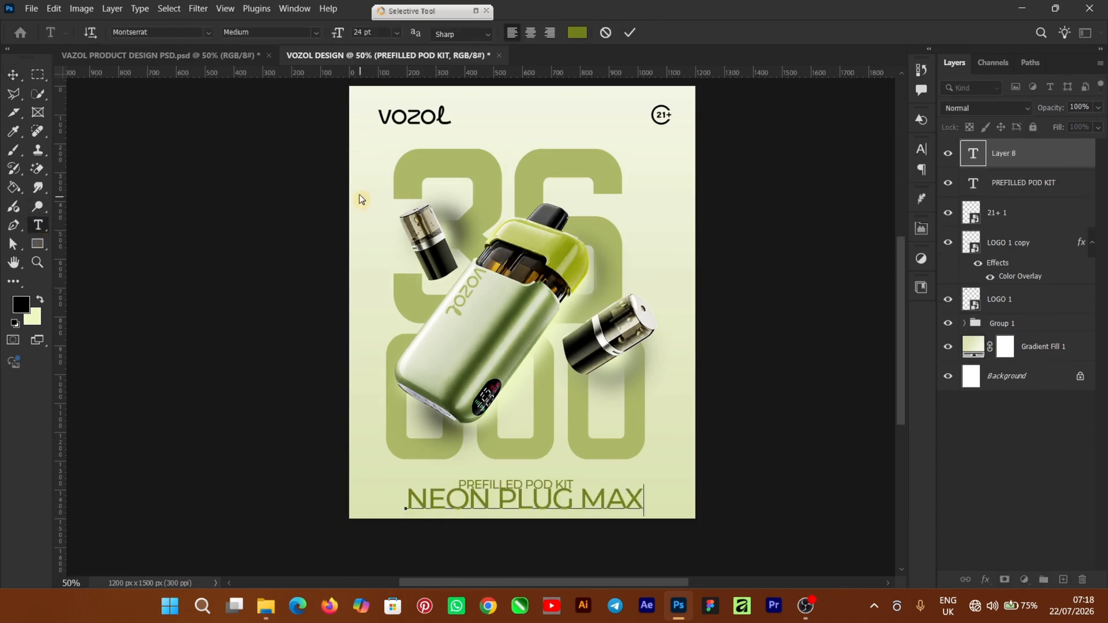
key("ctrl+Return")
key("v")
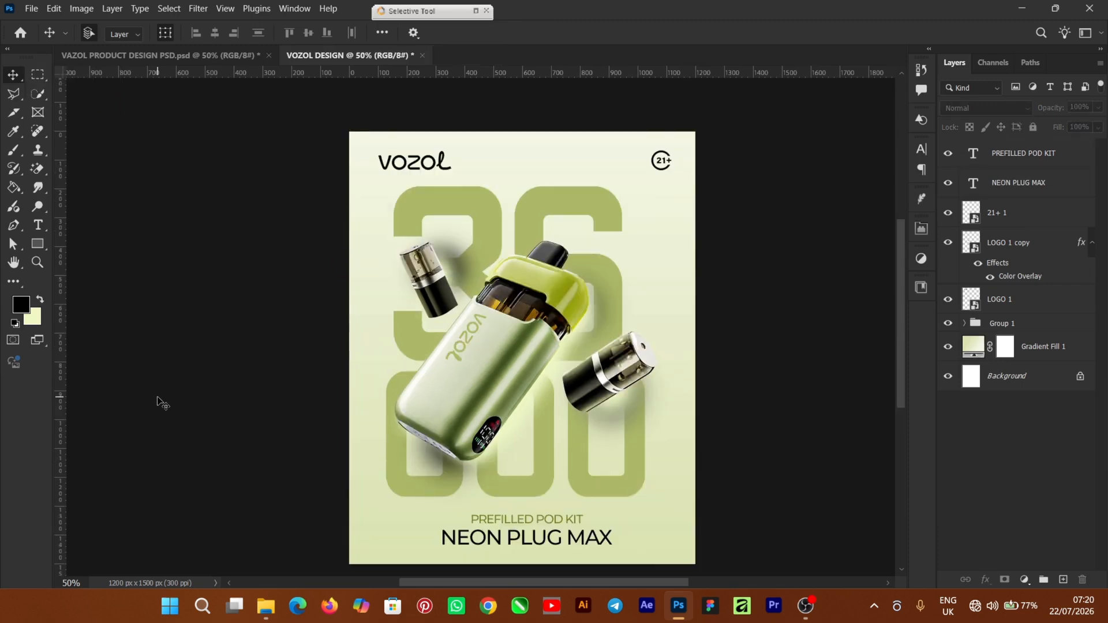